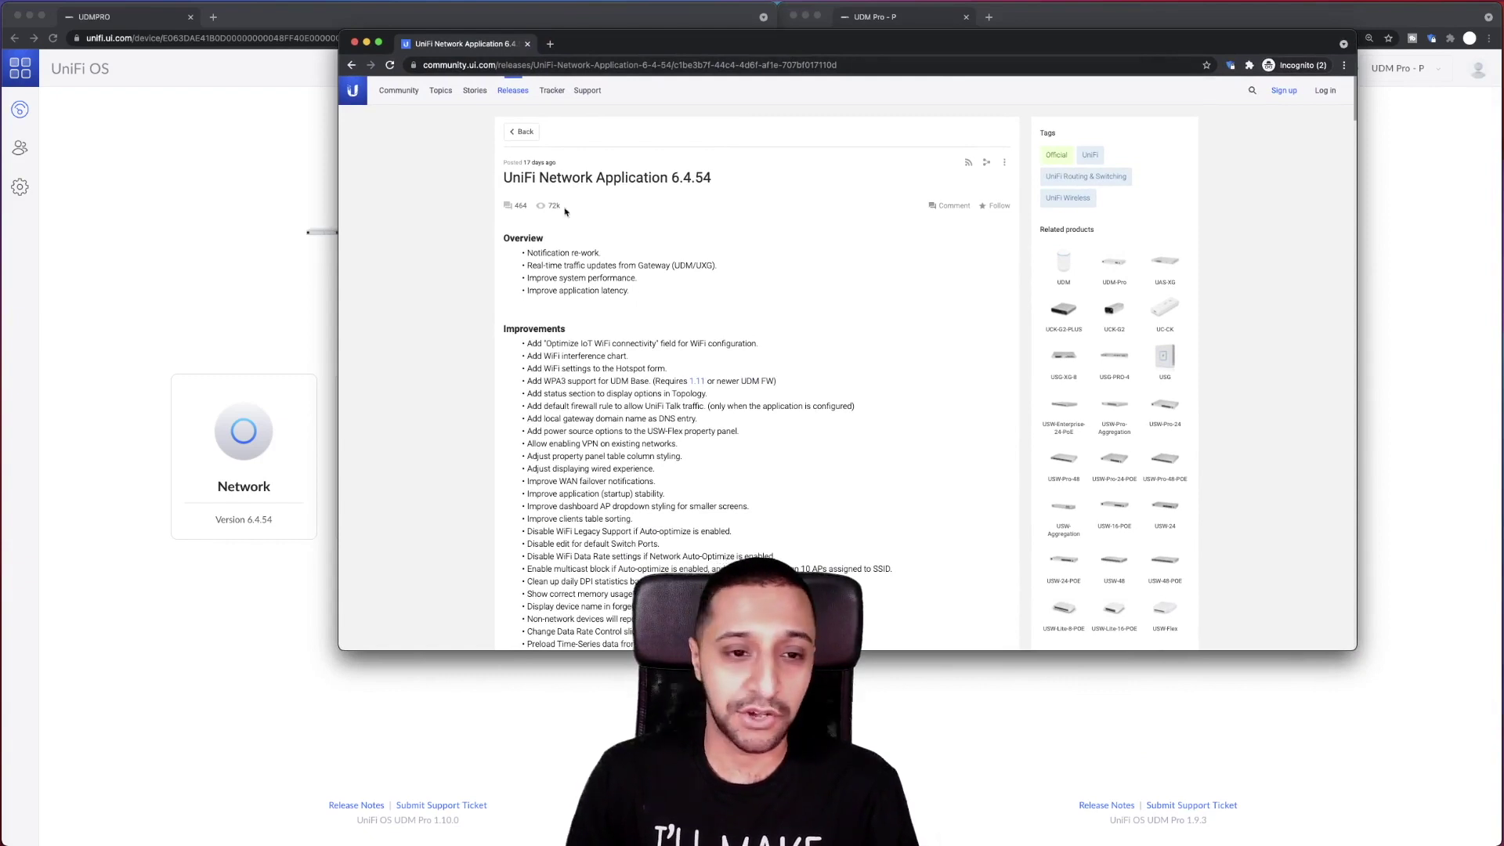
- Highlight the notification rework item and scroll through the Improvements list
{"action": "left_click_drag", "start_coordinate": [540, 252], "coordinate": [572, 253]}
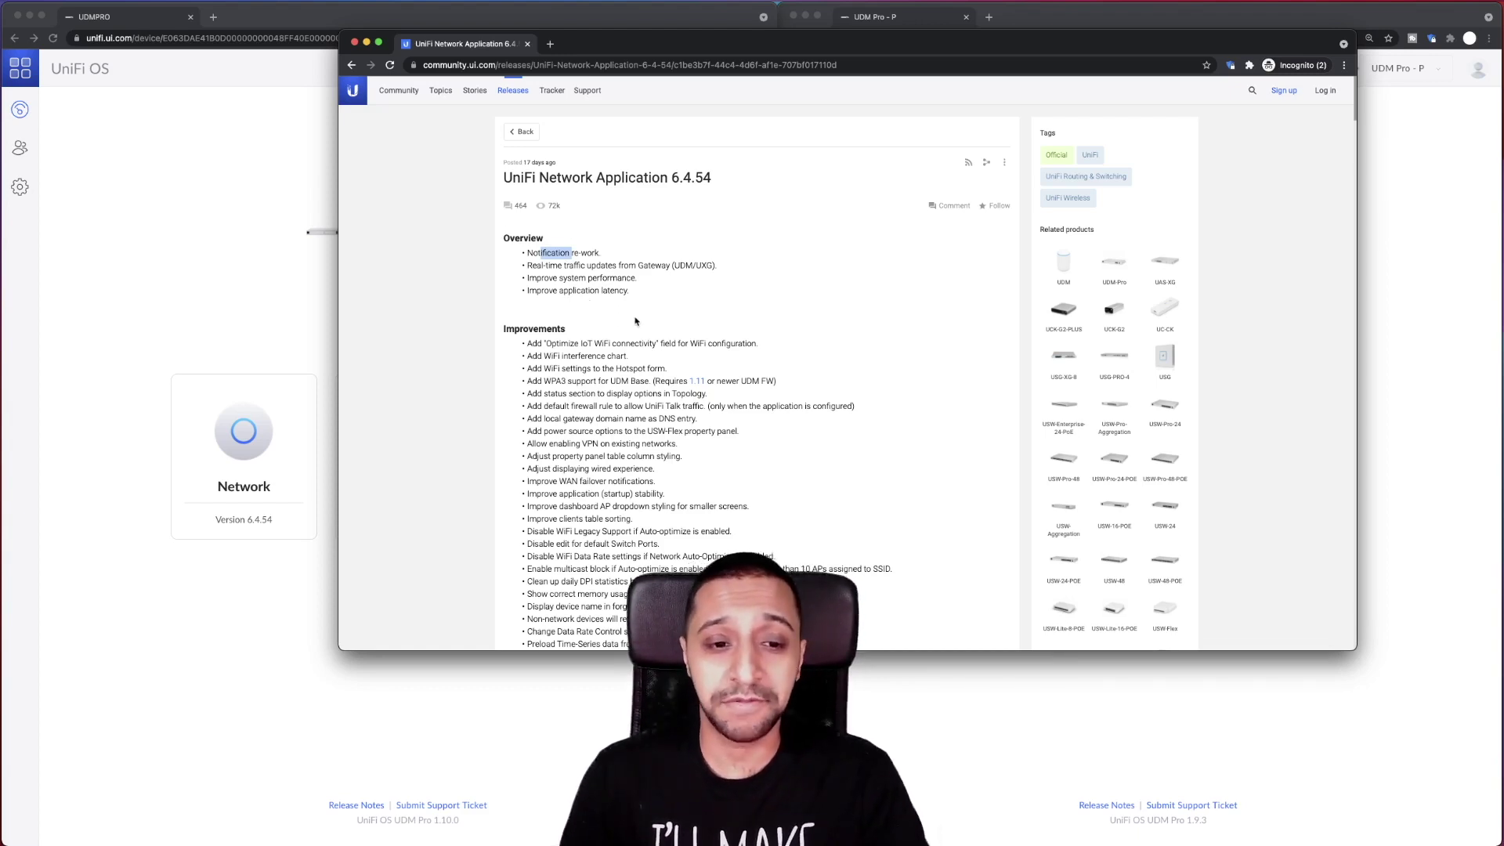
{"action": "scroll", "coordinate": [635, 322], "scroll_direction": "down", "scroll_amount": 3}
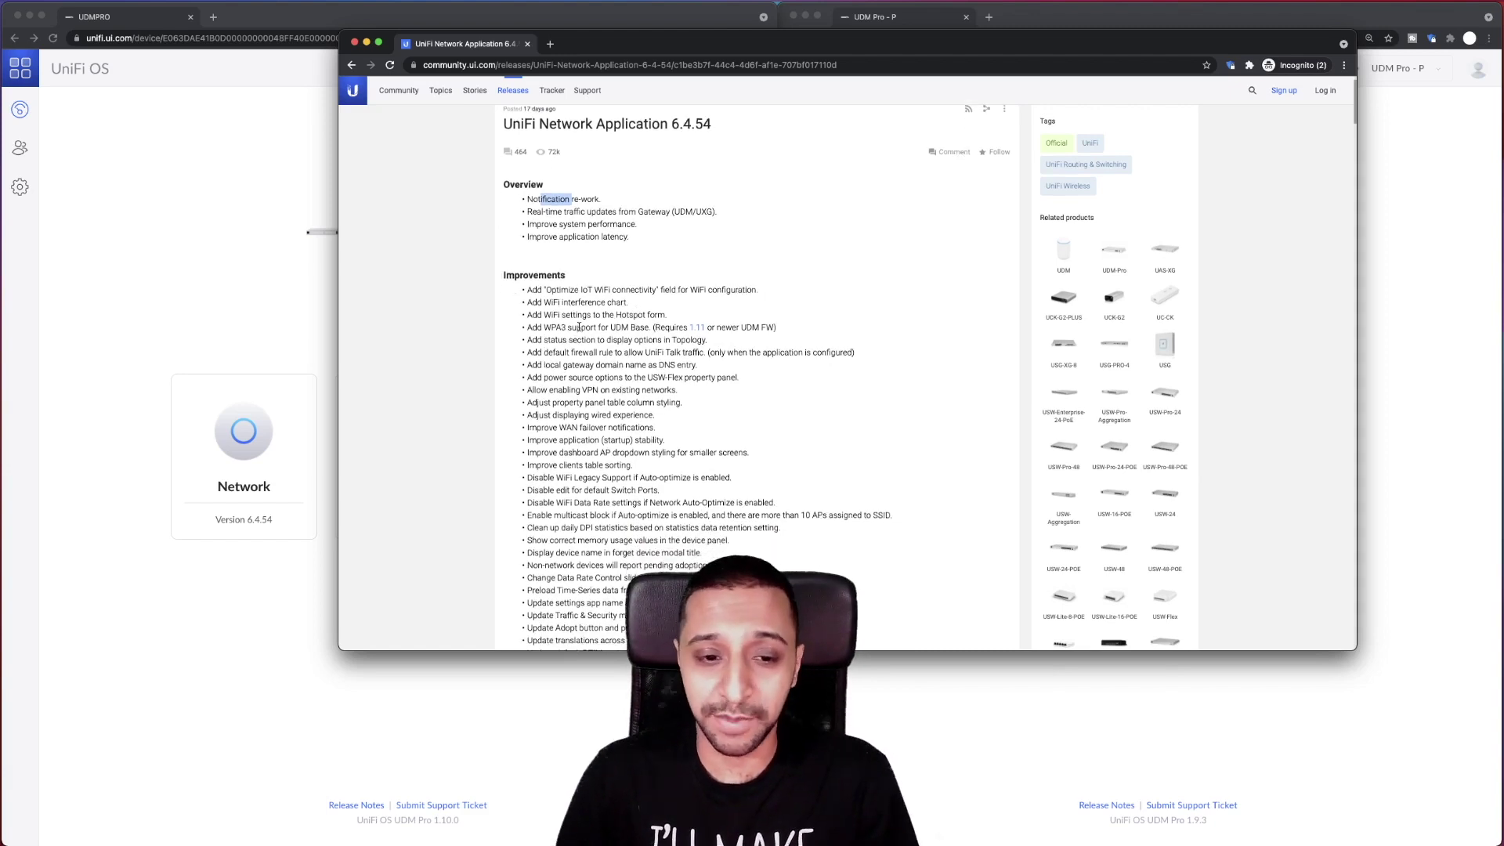
{"action": "scroll", "coordinate": [579, 327], "scroll_direction": "down", "scroll_amount": 10}
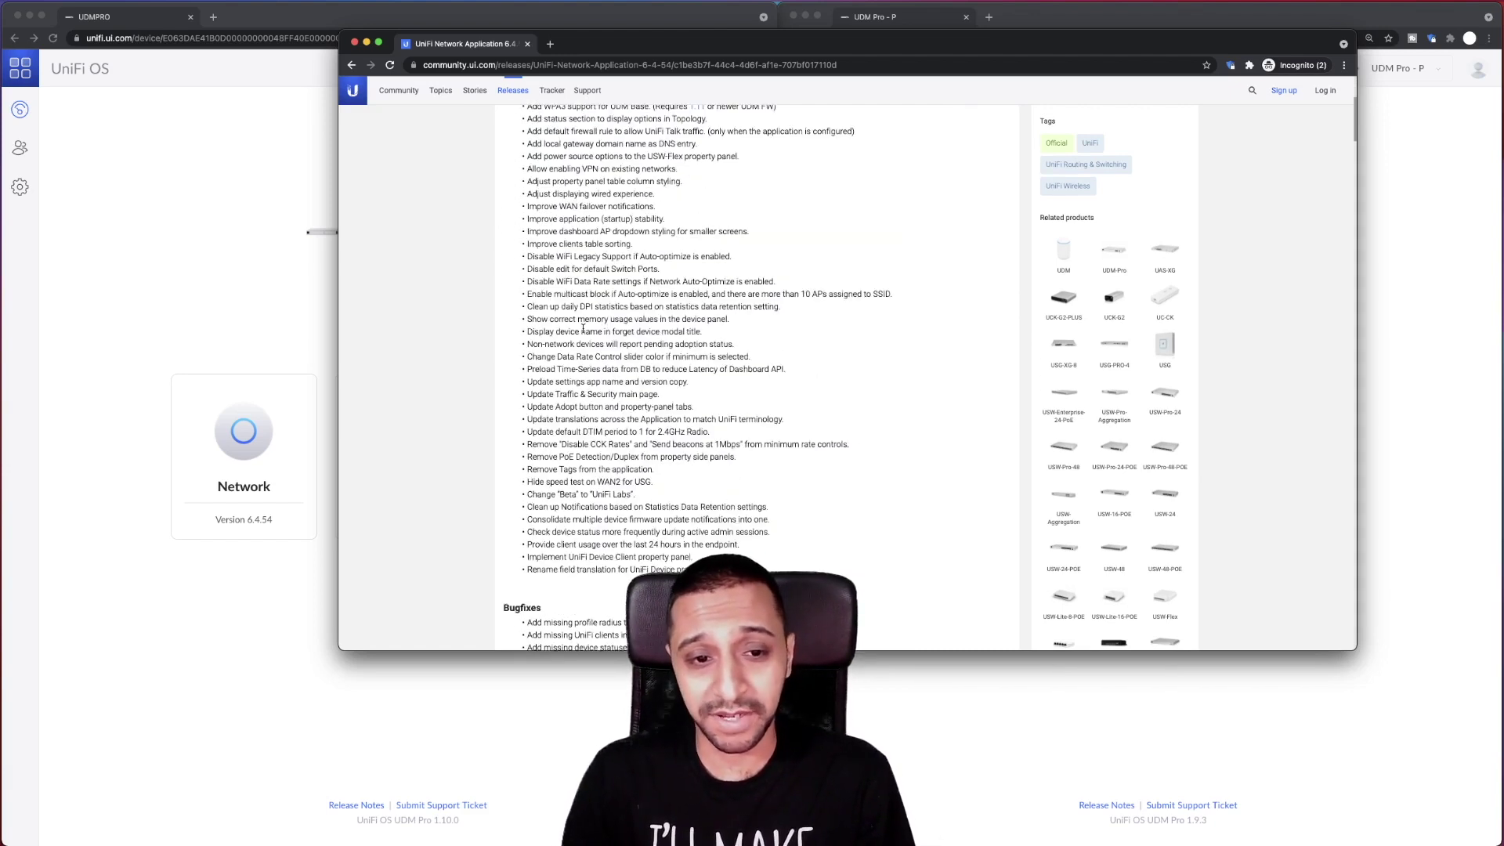
{"action": "scroll", "coordinate": [582, 329], "scroll_direction": "up", "scroll_amount": 1}
{"action": "scroll", "coordinate": [583, 329], "scroll_direction": "up", "scroll_amount": 8}
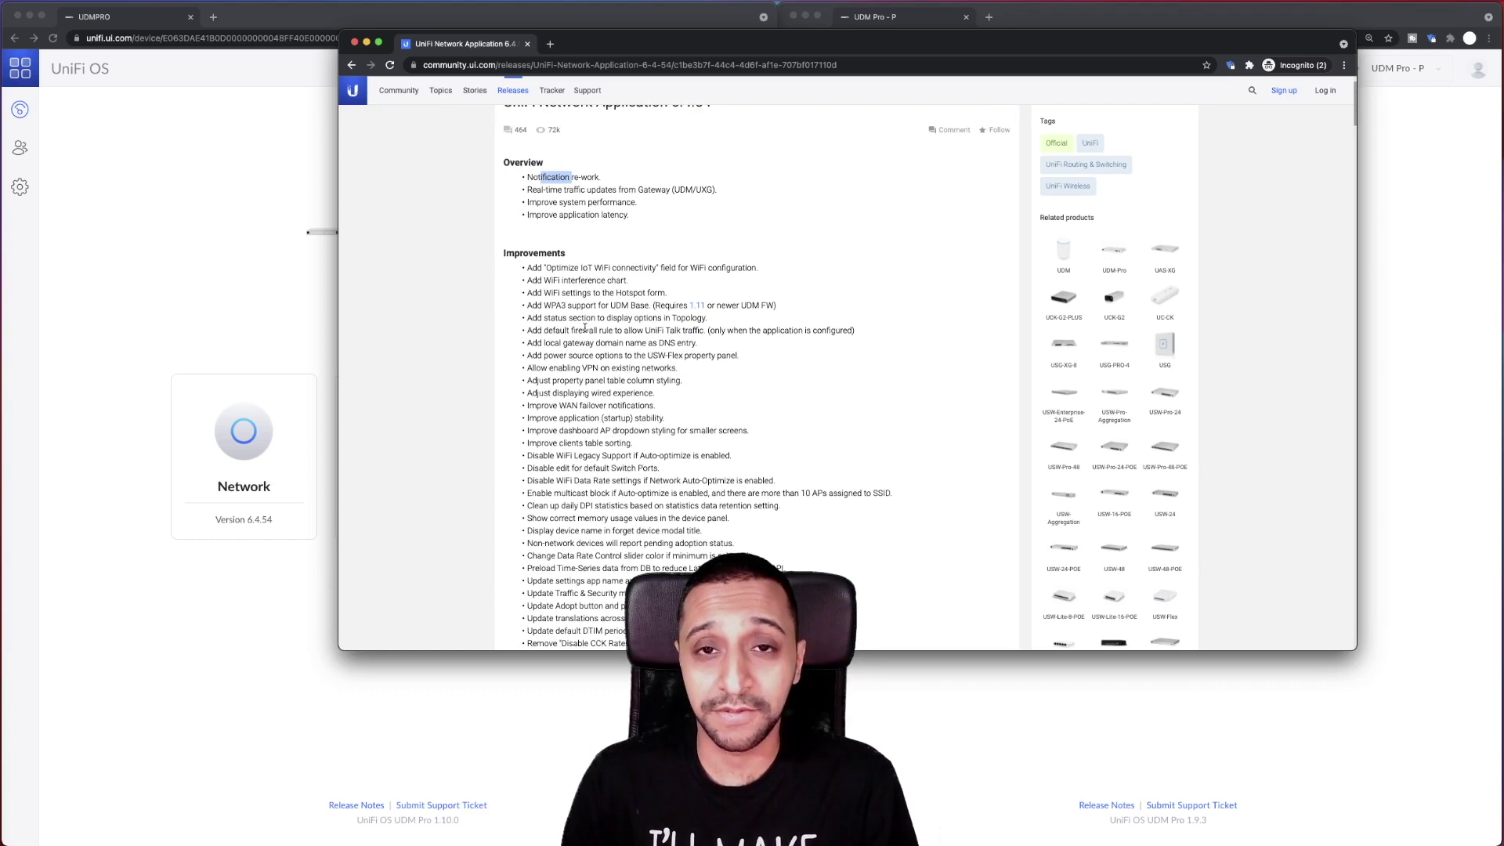
- Scroll down through the Bugfixes list, then close the incognito release-notes window
{"action": "scroll", "coordinate": [585, 329], "scroll_direction": "down", "scroll_amount": 4}
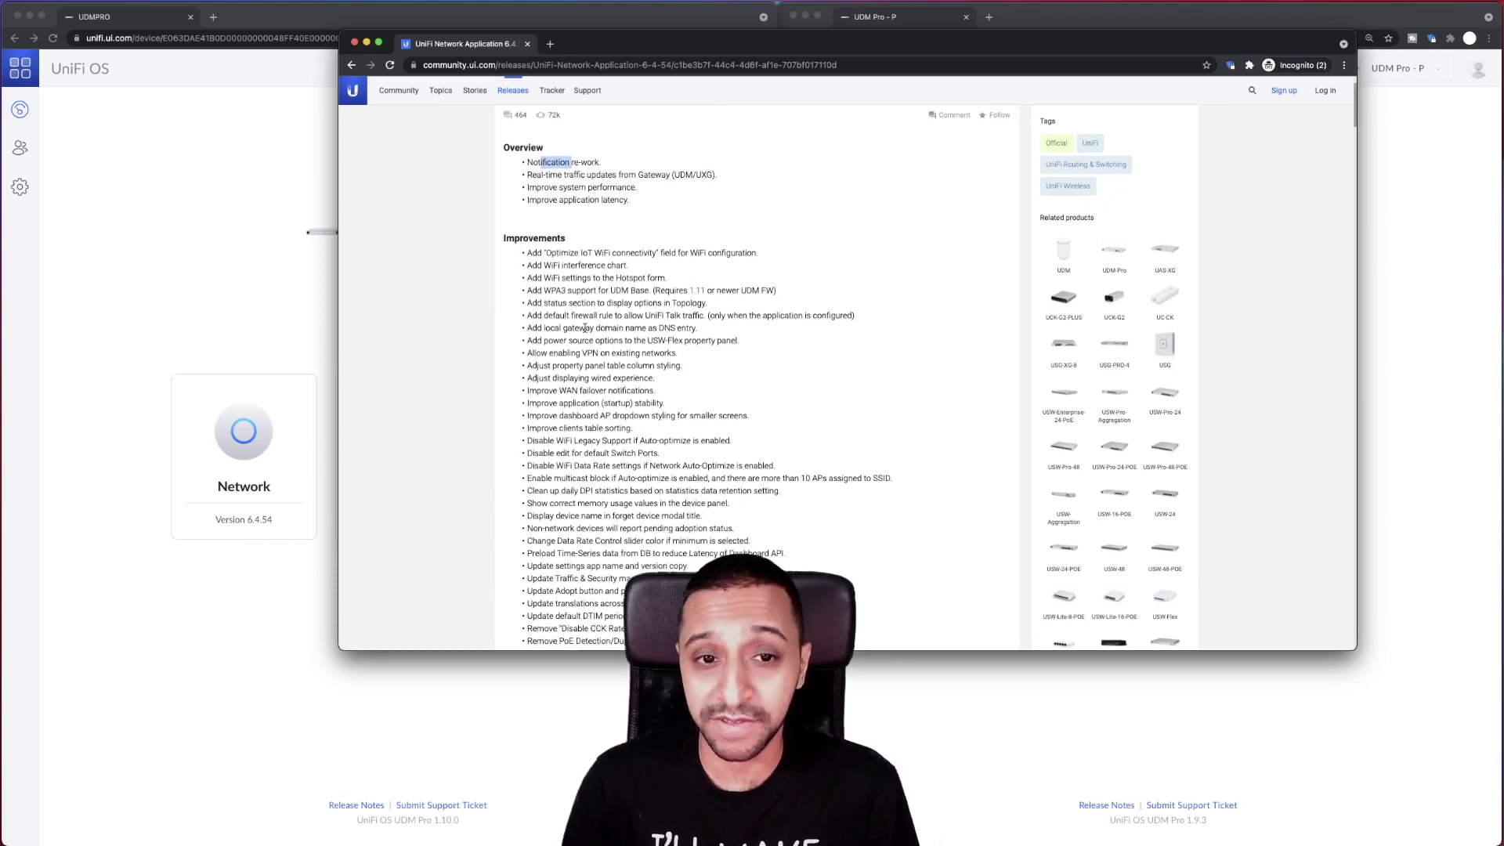
{"action": "scroll", "coordinate": [584, 328], "scroll_direction": "down", "scroll_amount": 20}
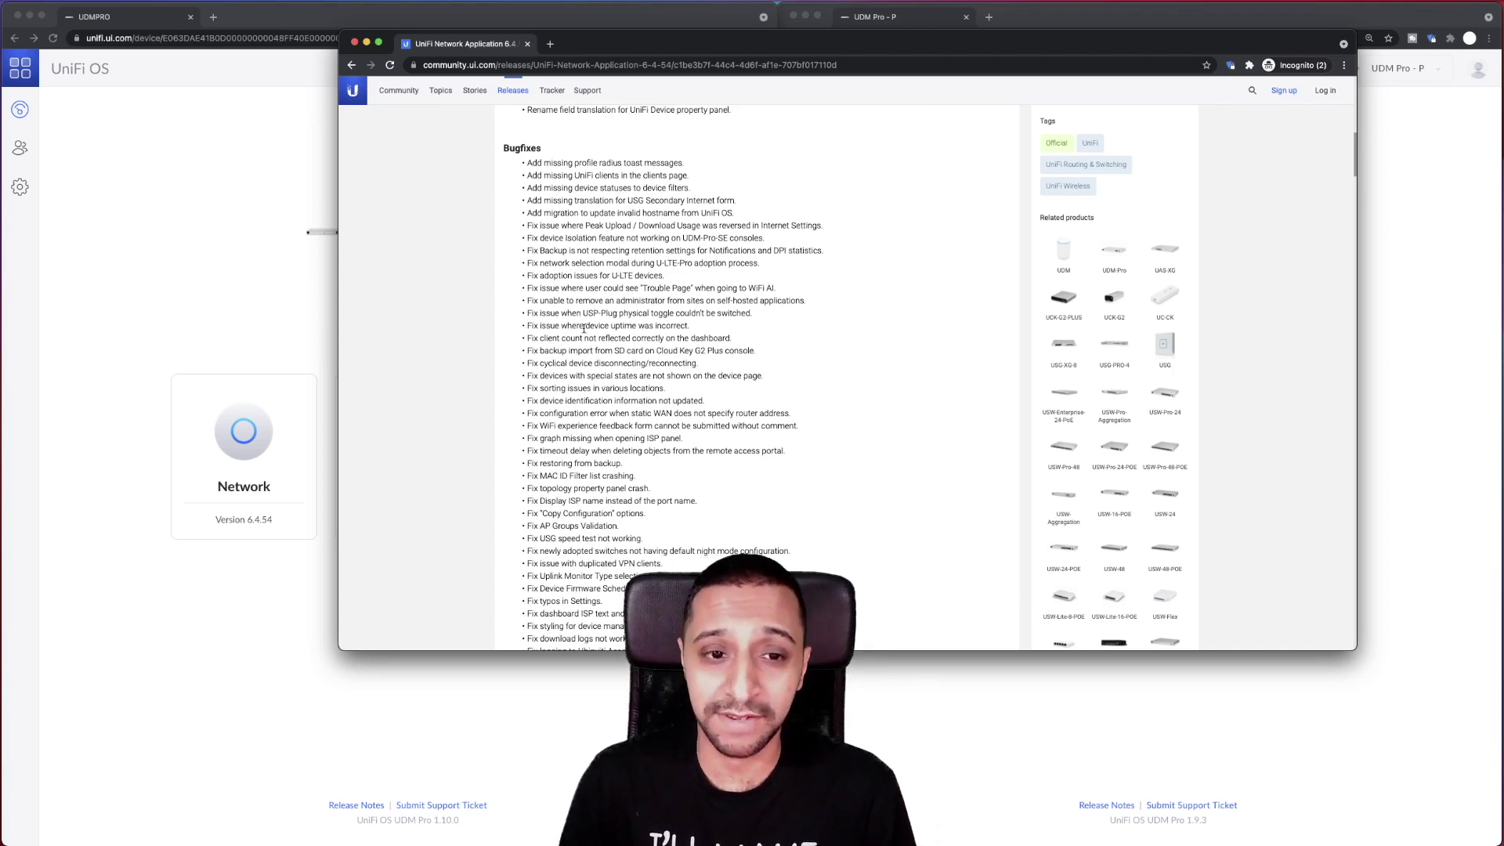
{"action": "scroll", "coordinate": [585, 328], "scroll_direction": "down", "scroll_amount": 1}
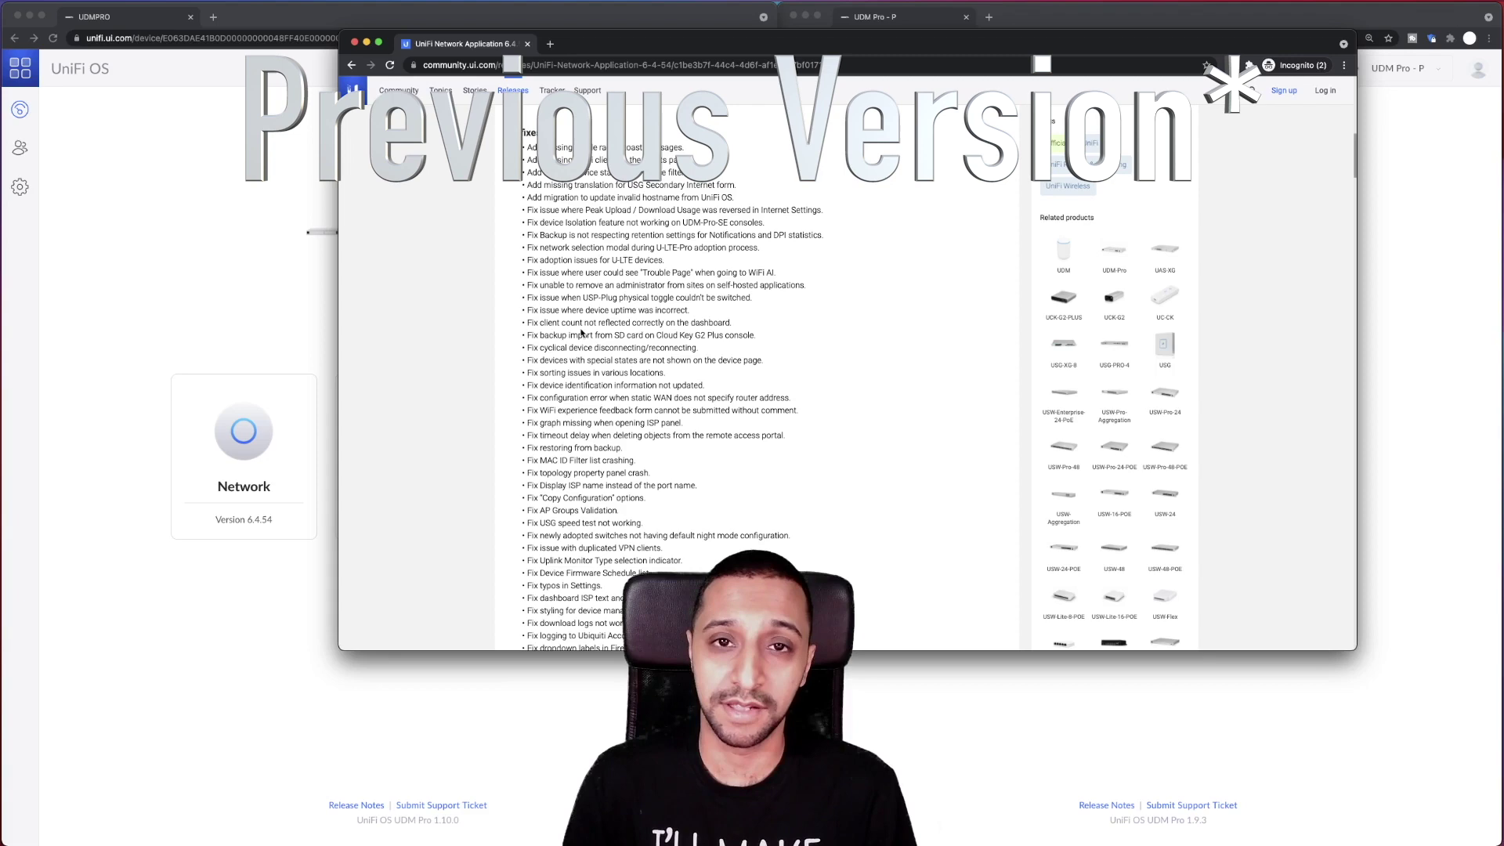
{"action": "scroll", "coordinate": [581, 333], "scroll_direction": "down", "scroll_amount": 15}
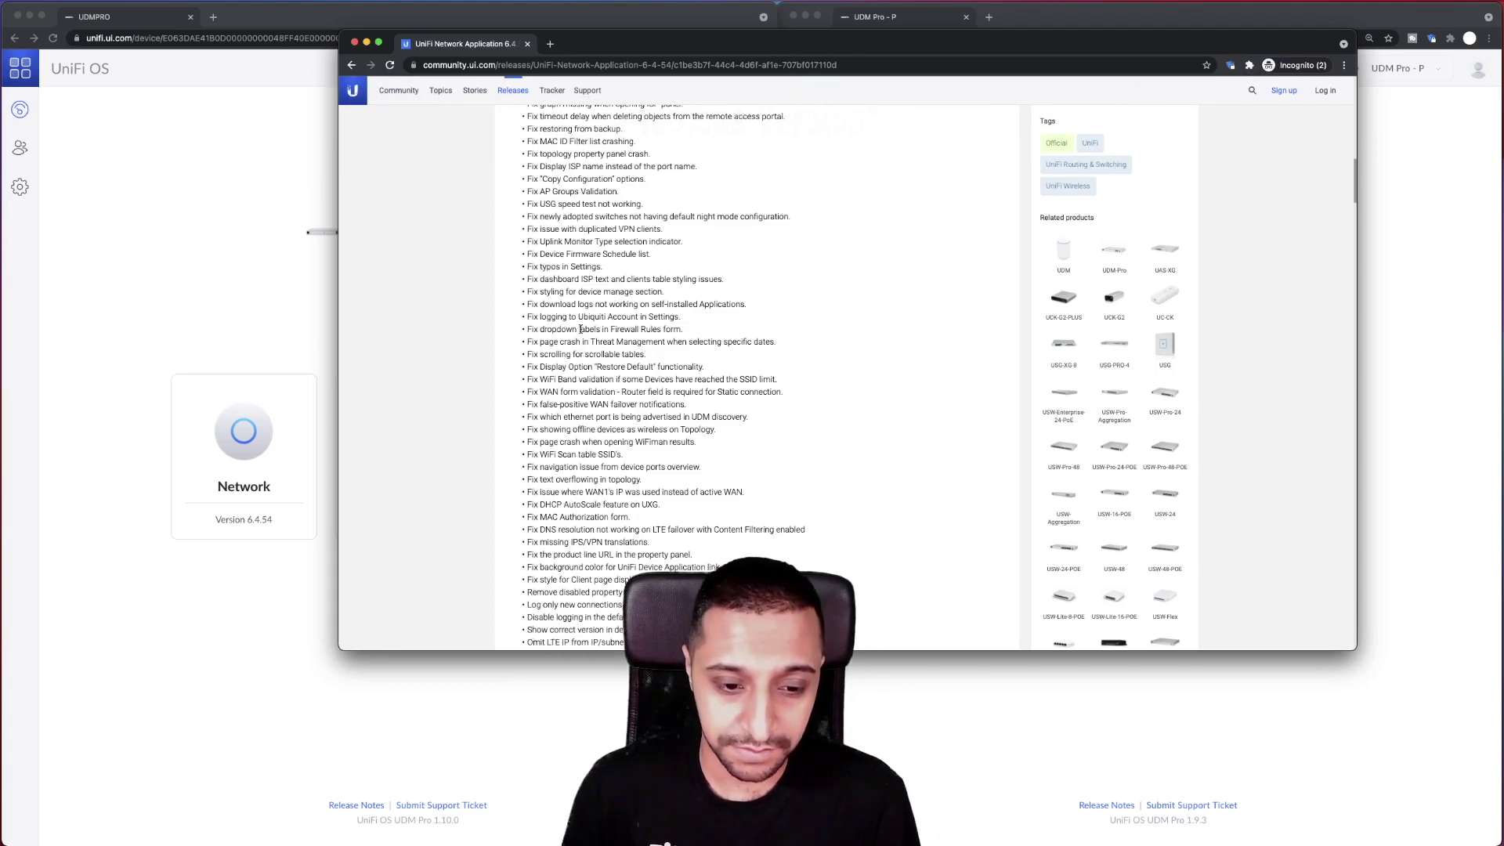
{"action": "scroll", "coordinate": [581, 327], "scroll_direction": "down", "scroll_amount": 5}
{"action": "left_click", "coordinate": [354, 42]}
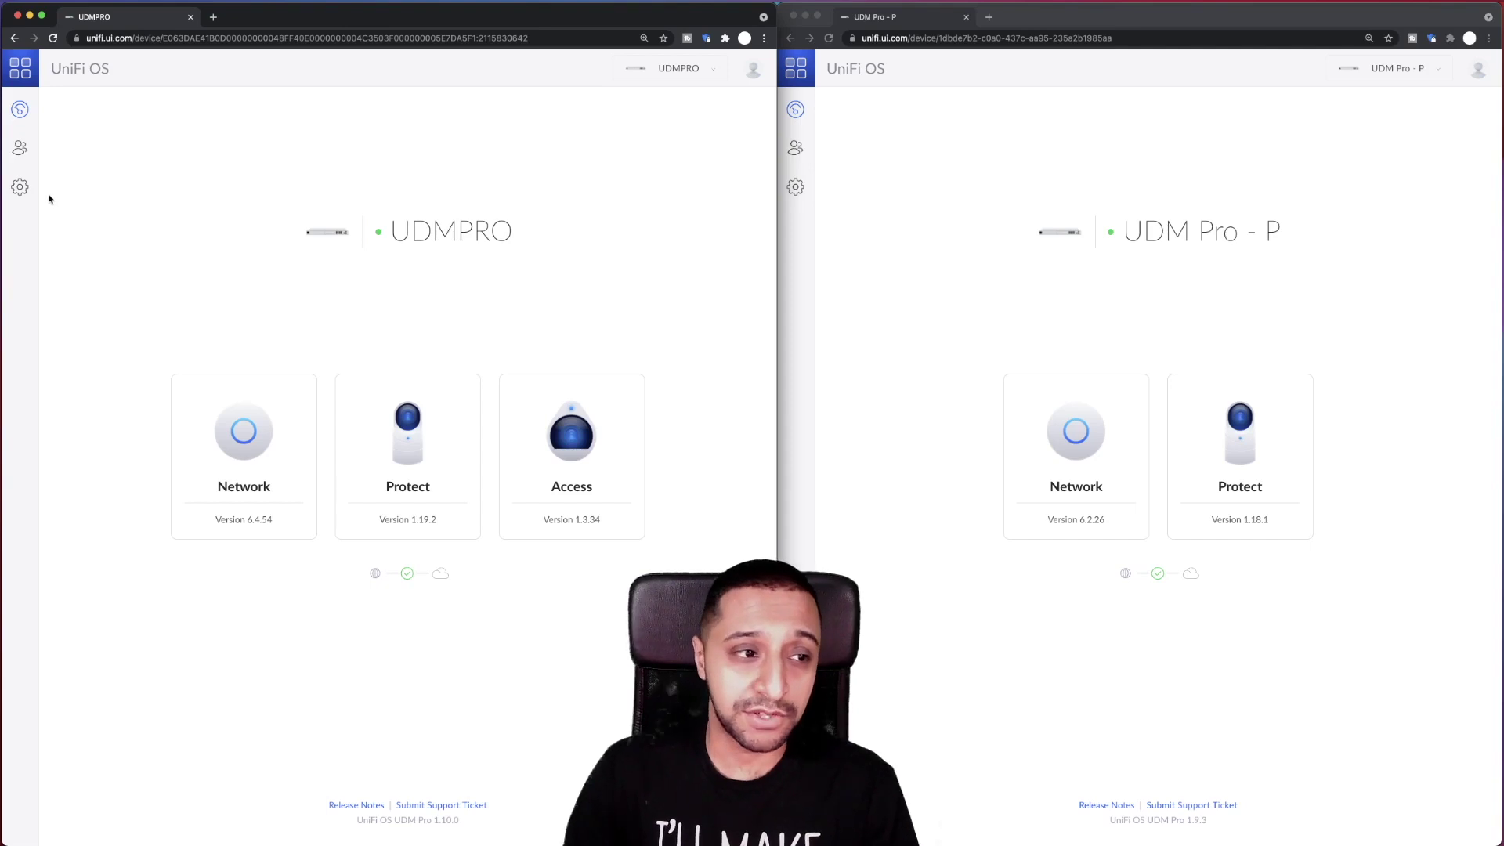
{"action": "left_click", "coordinate": [22, 191]}
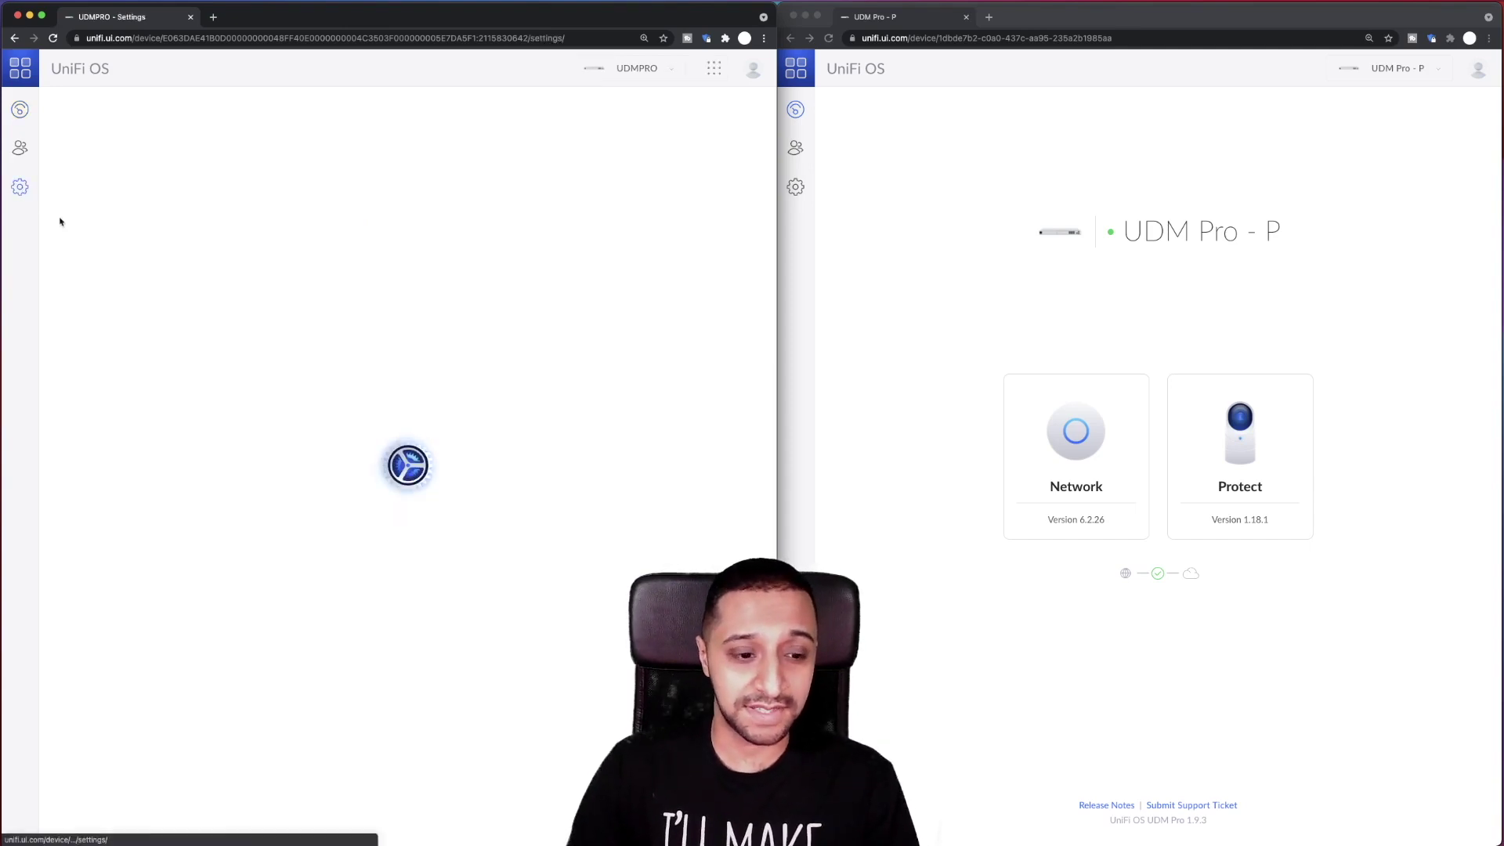
{"action": "left_click", "coordinate": [63, 143]}
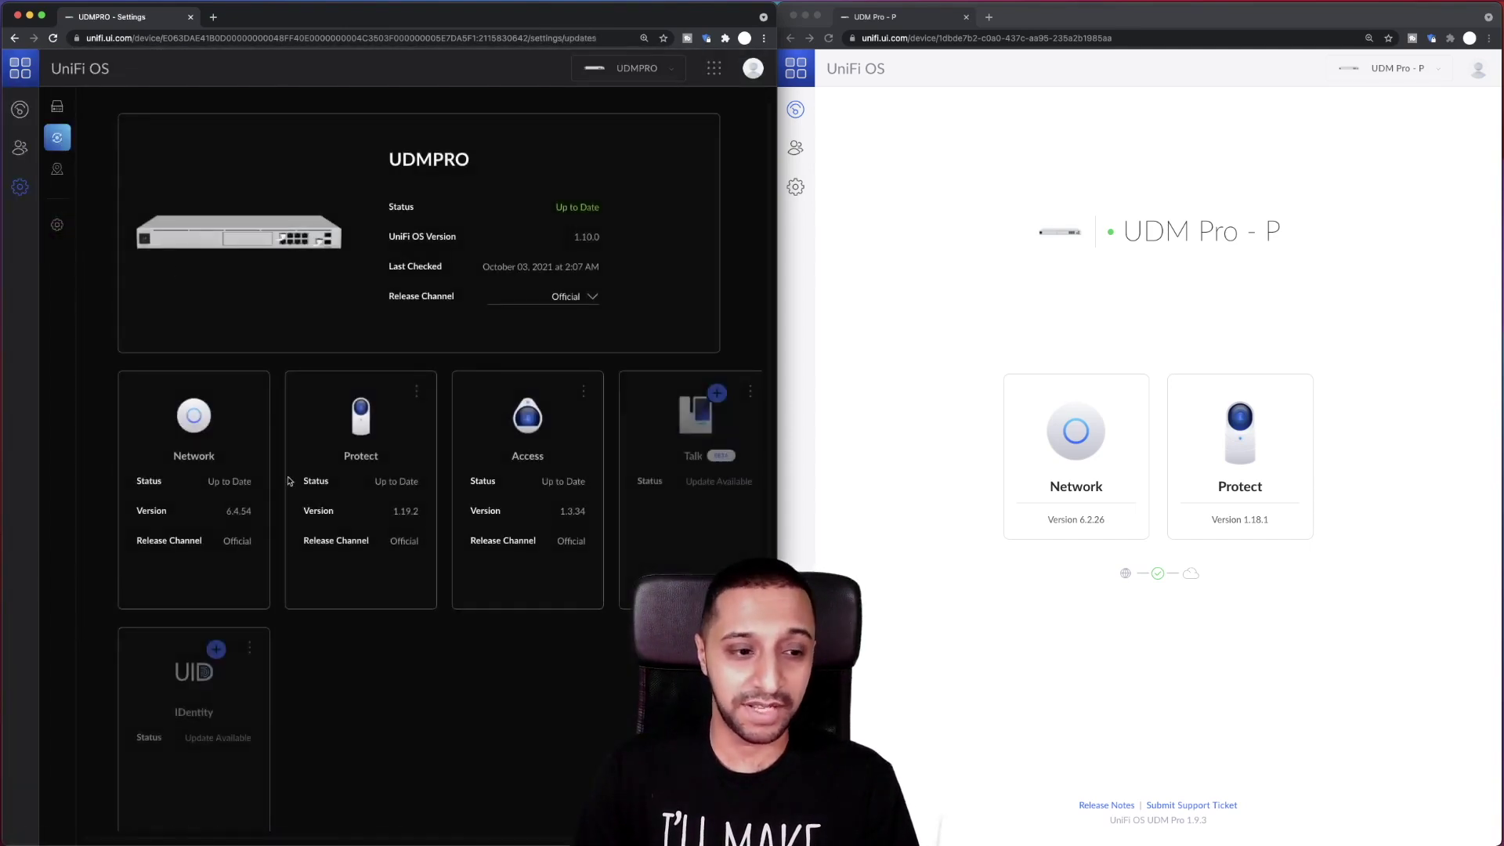
{"action": "scroll", "coordinate": [269, 666], "scroll_direction": "down", "scroll_amount": 1}
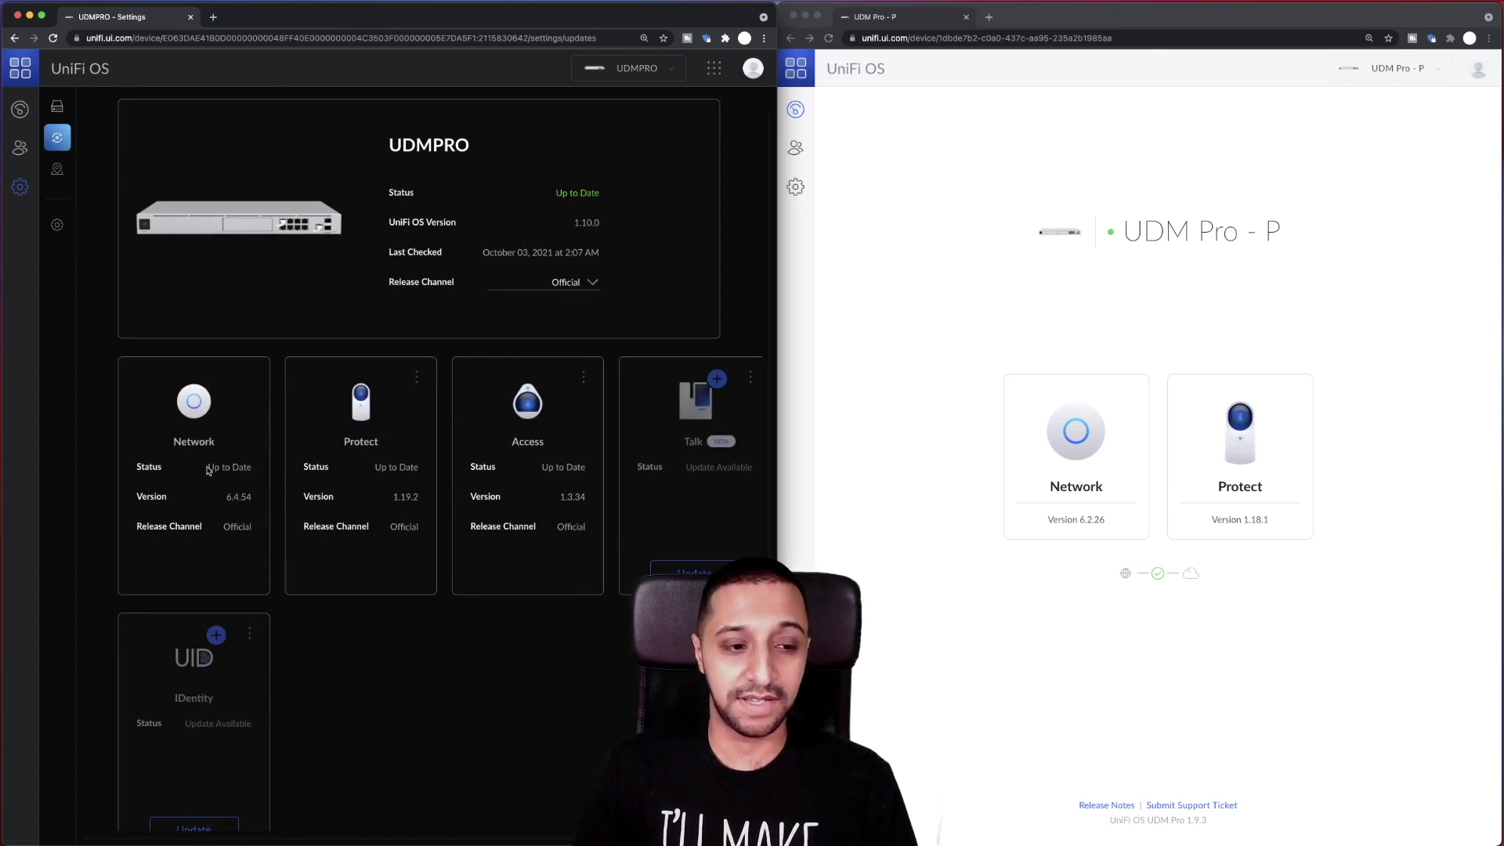
{"action": "left_click_drag", "start_coordinate": [213, 466], "coordinate": [218, 569]}
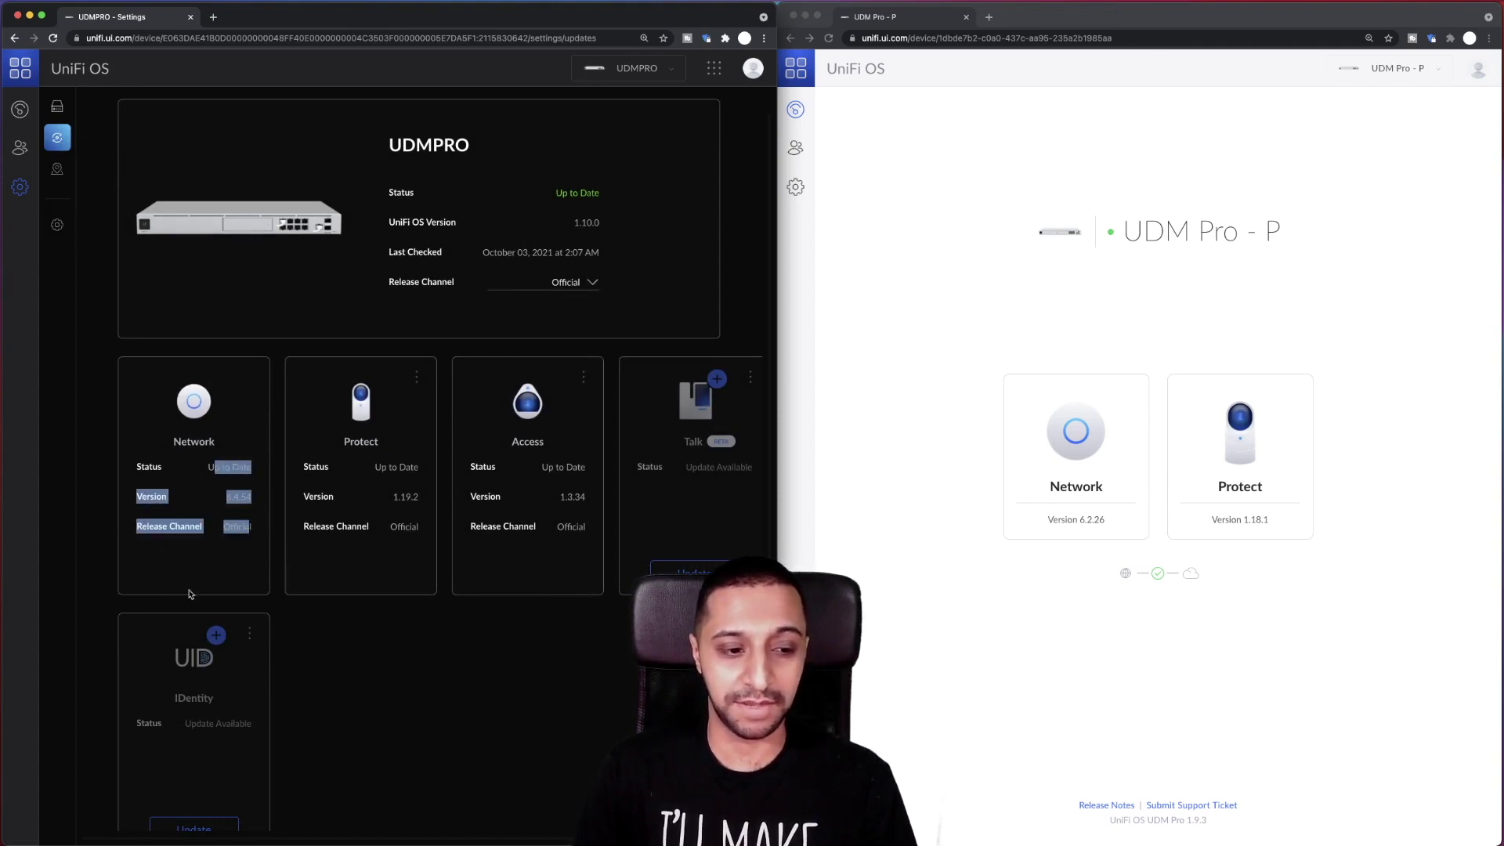
{"action": "left_click", "coordinate": [796, 186]}
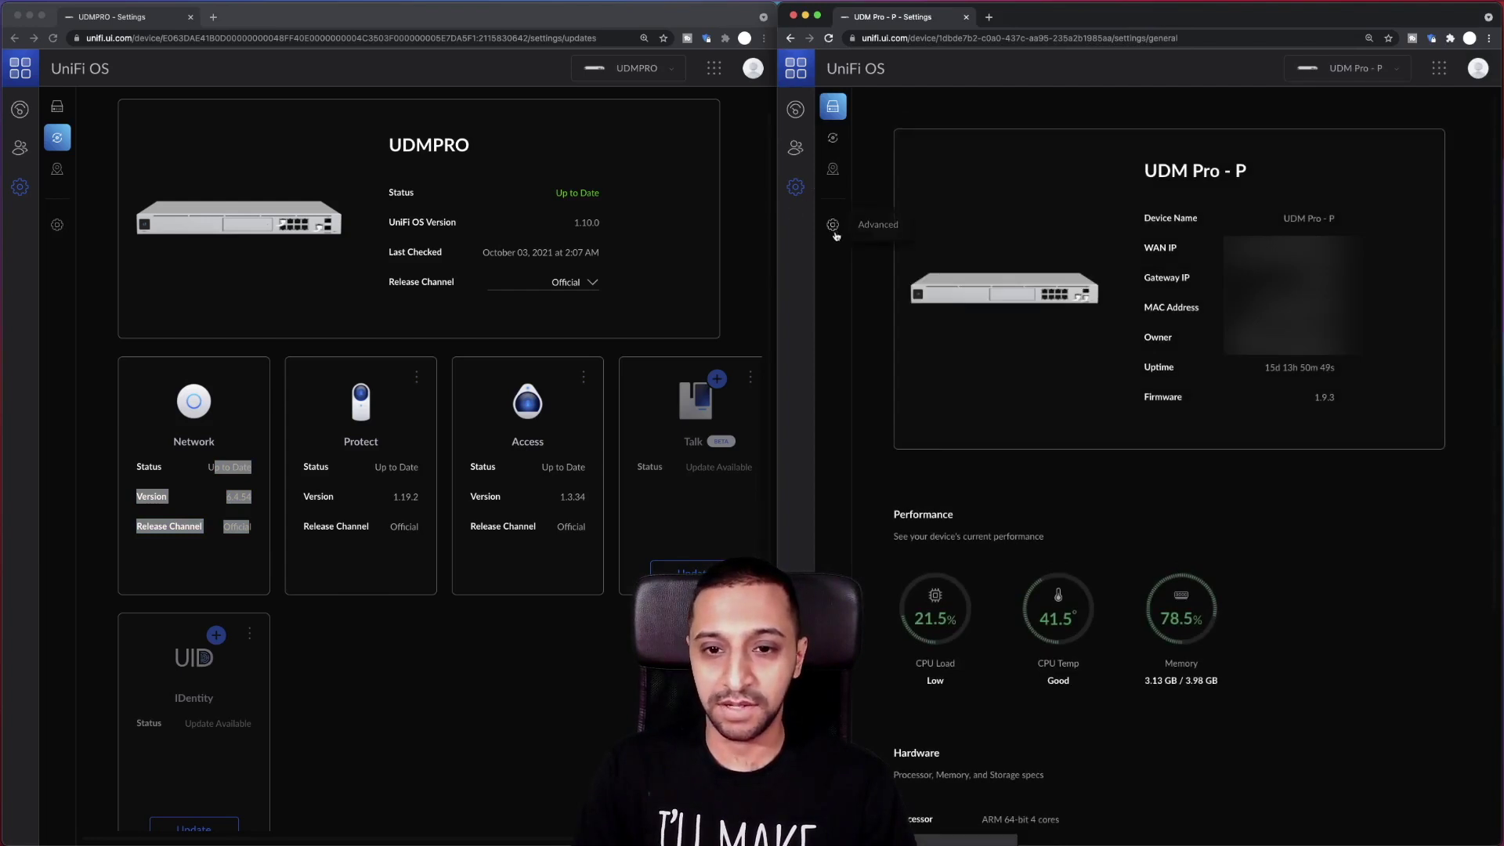
{"action": "left_click", "coordinate": [832, 141]}
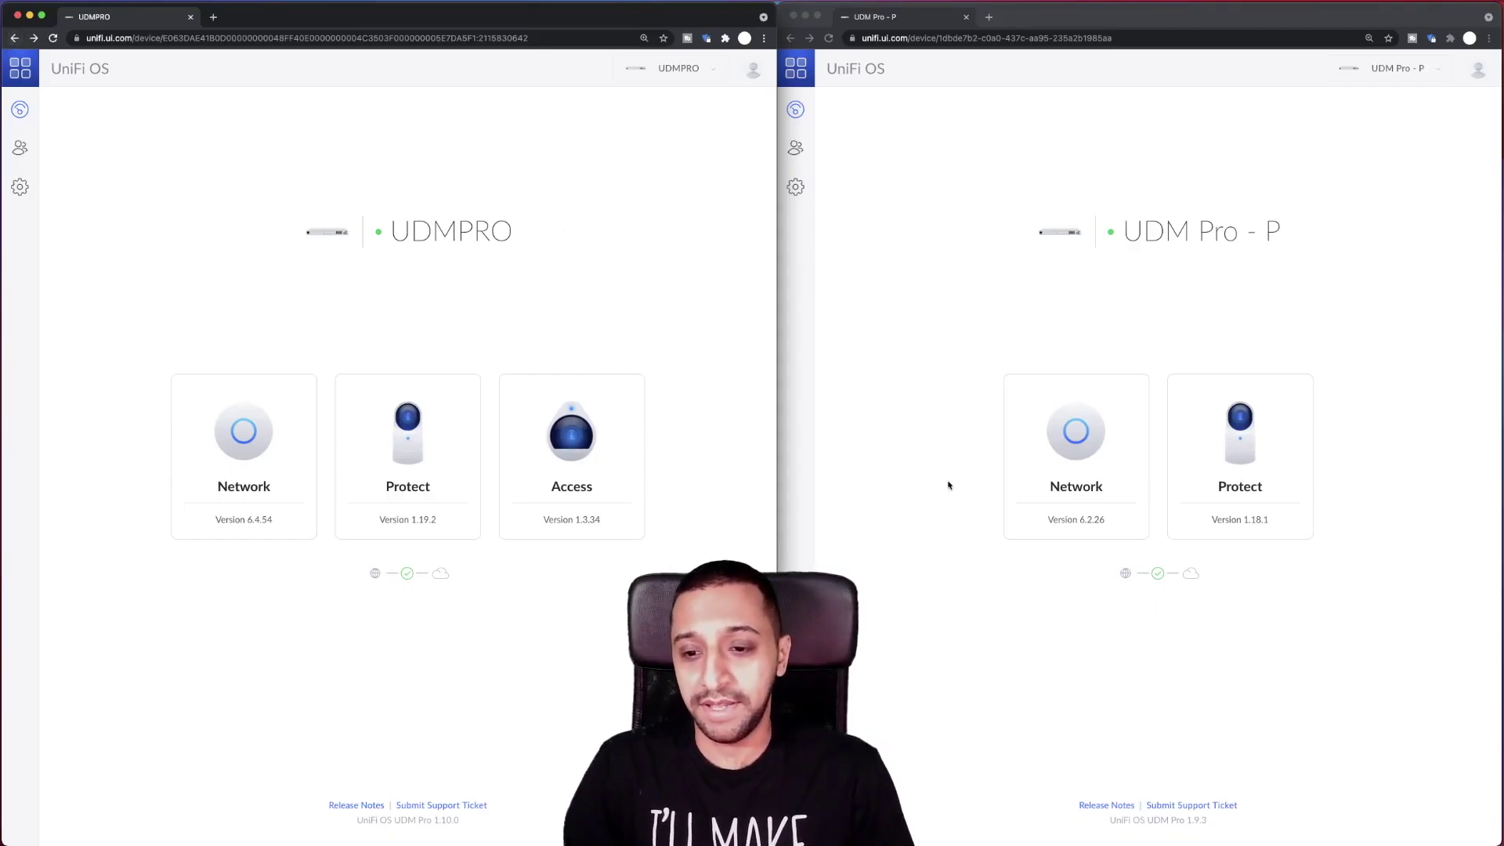
- Launch the Network app on UDM Pro - P and UDMPRO, then bring UDM Pro - P forward
{"action": "left_click", "coordinate": [1076, 439]}
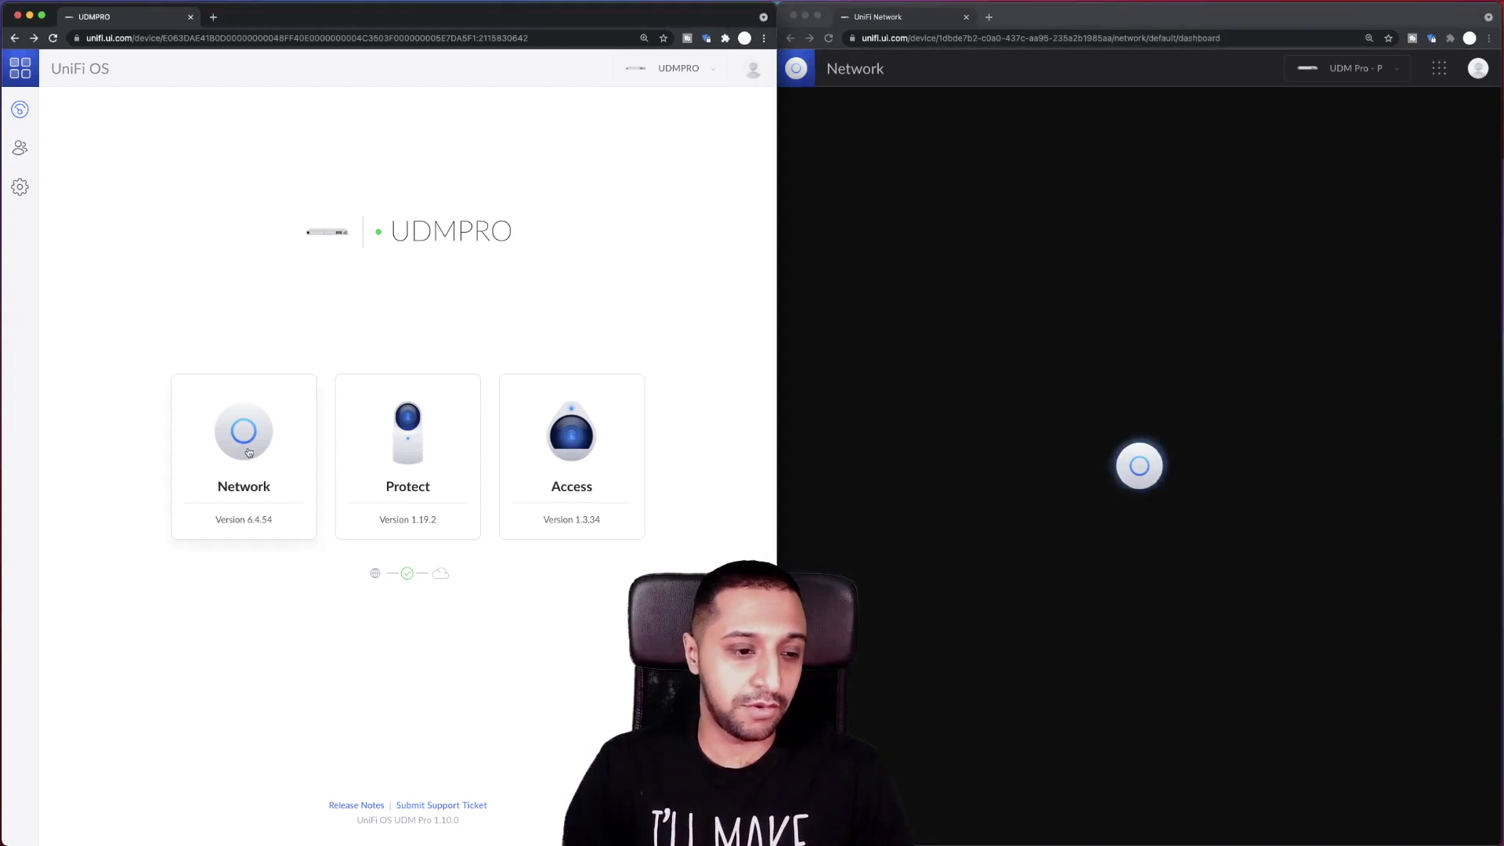
{"action": "left_click", "coordinate": [248, 452]}
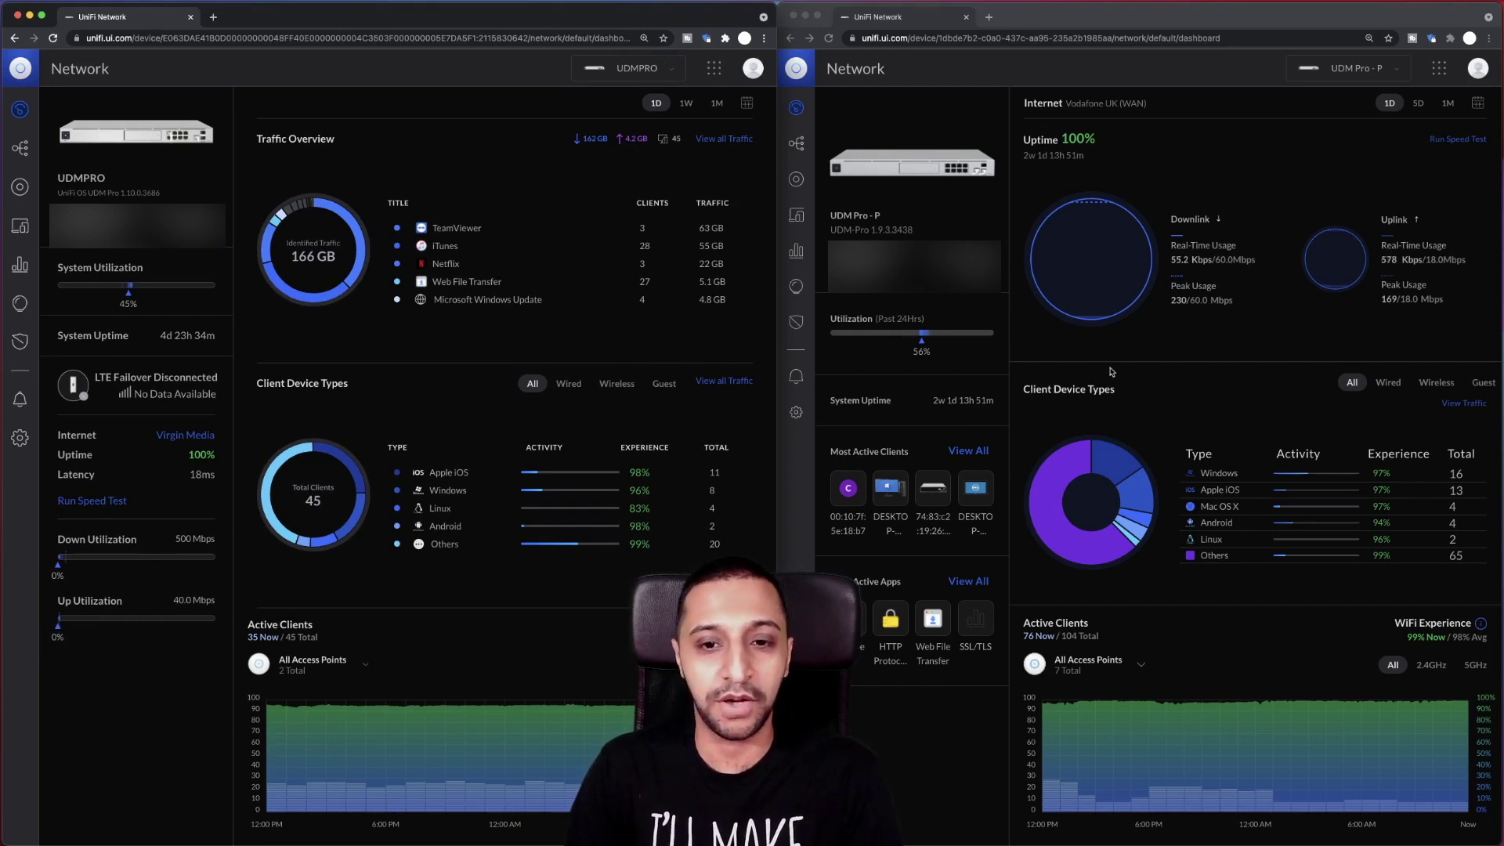
{"action": "left_click", "coordinate": [797, 145]}
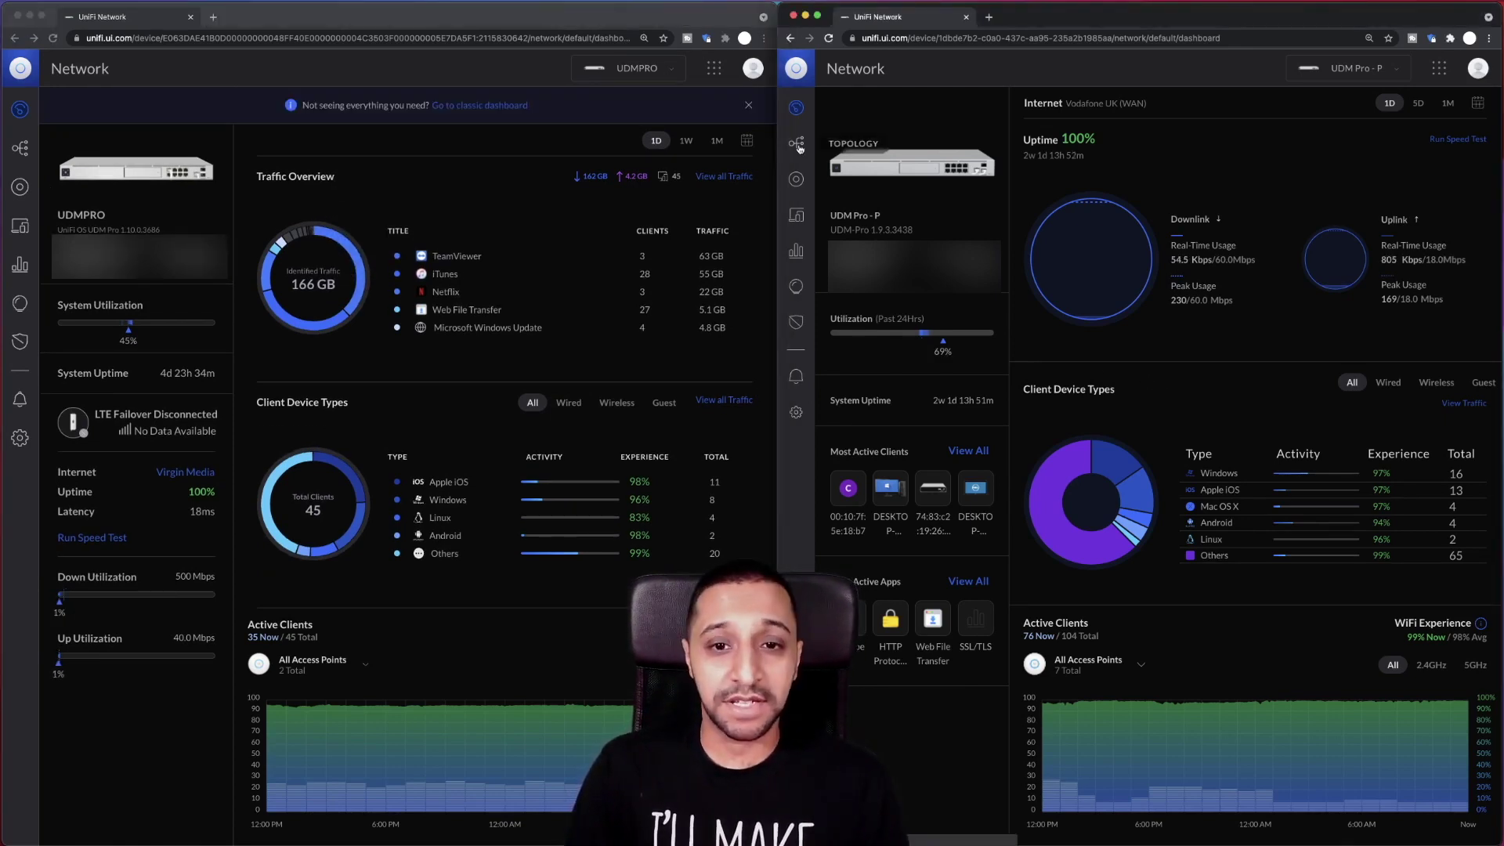
- Open the Topology map on both UDM Pro - P and UDMPRO
{"action": "left_click", "coordinate": [799, 146]}
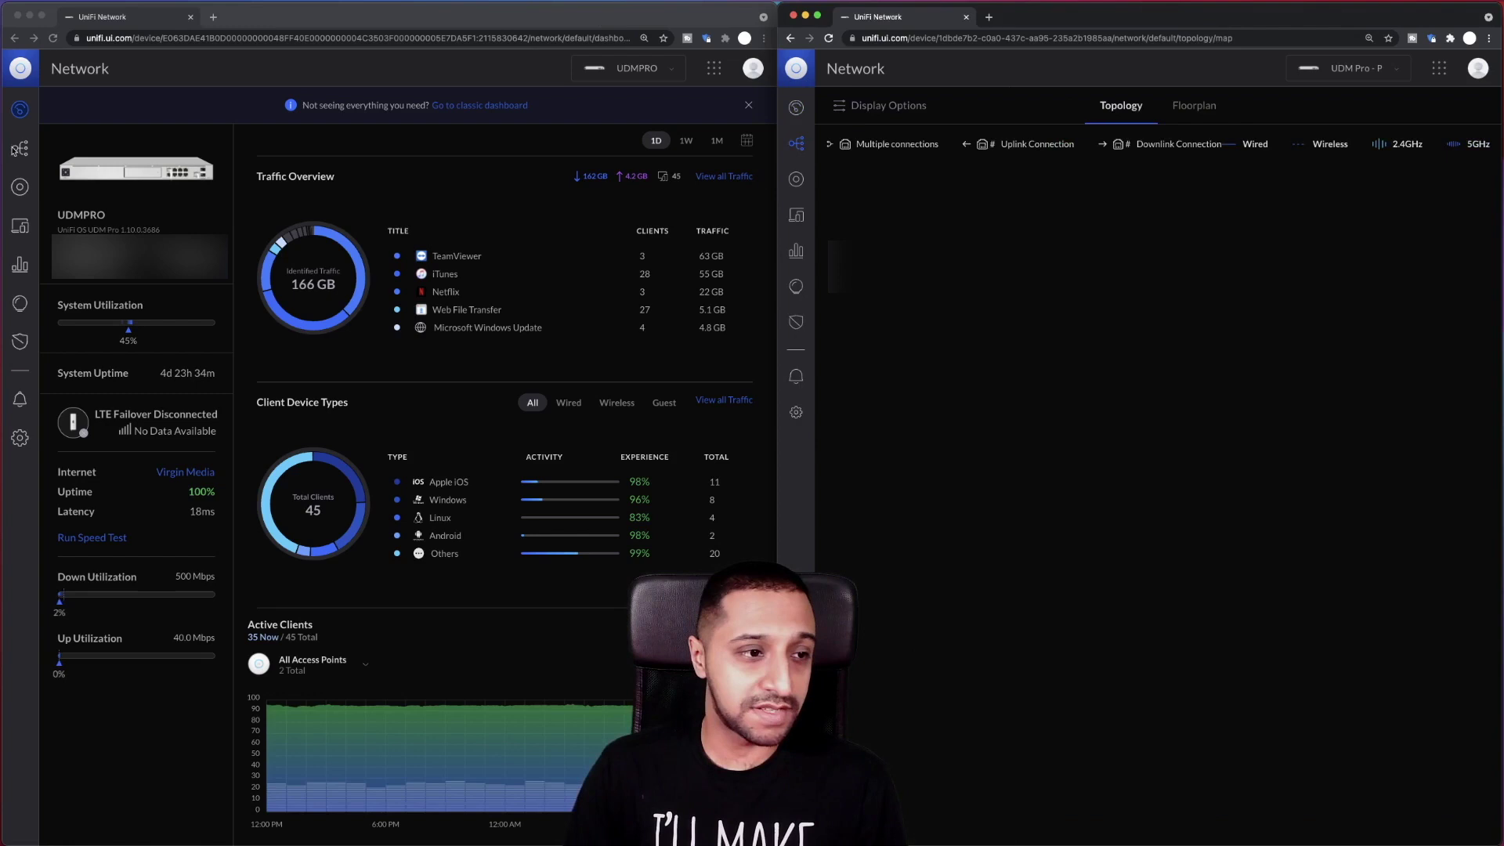
{"action": "left_click", "coordinate": [20, 149]}
{"action": "left_click", "coordinate": [19, 149]}
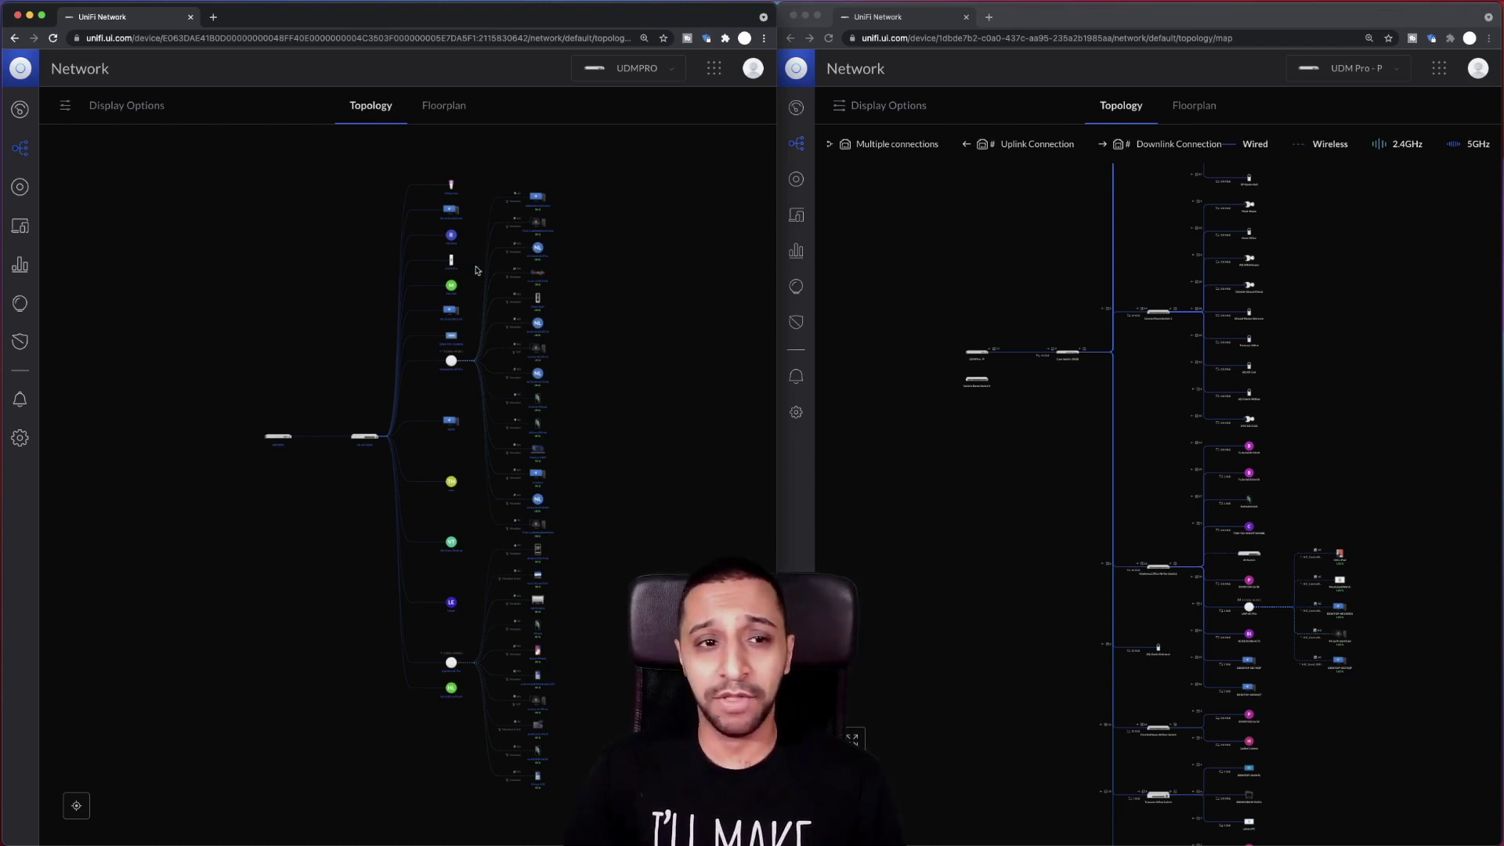
- Open Topology Display Options on both consoles and expand the Description and Status sections
{"action": "left_click", "coordinate": [845, 107]}
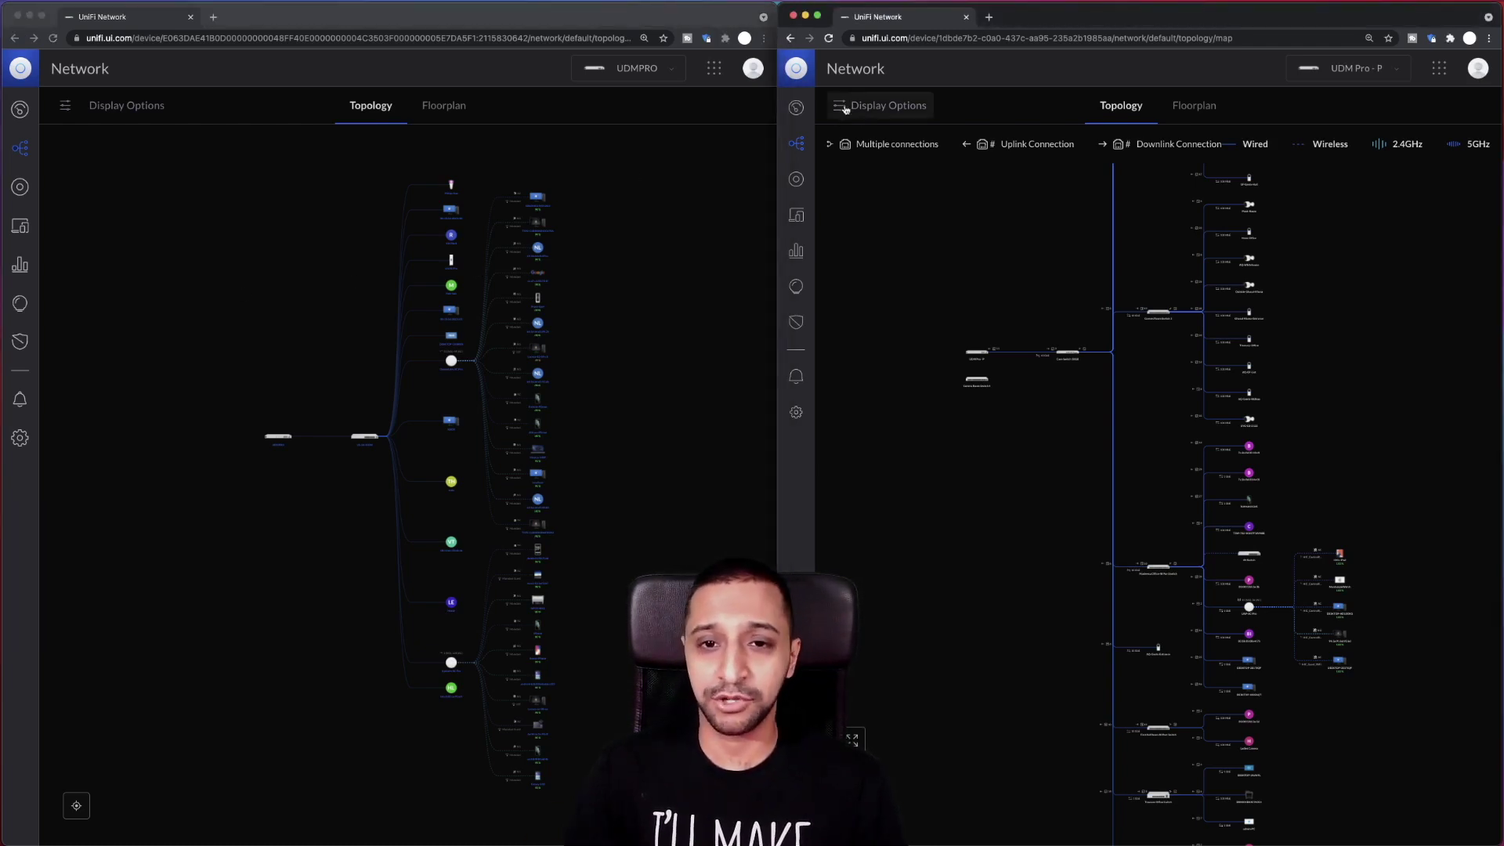
{"action": "left_click", "coordinate": [51, 114]}
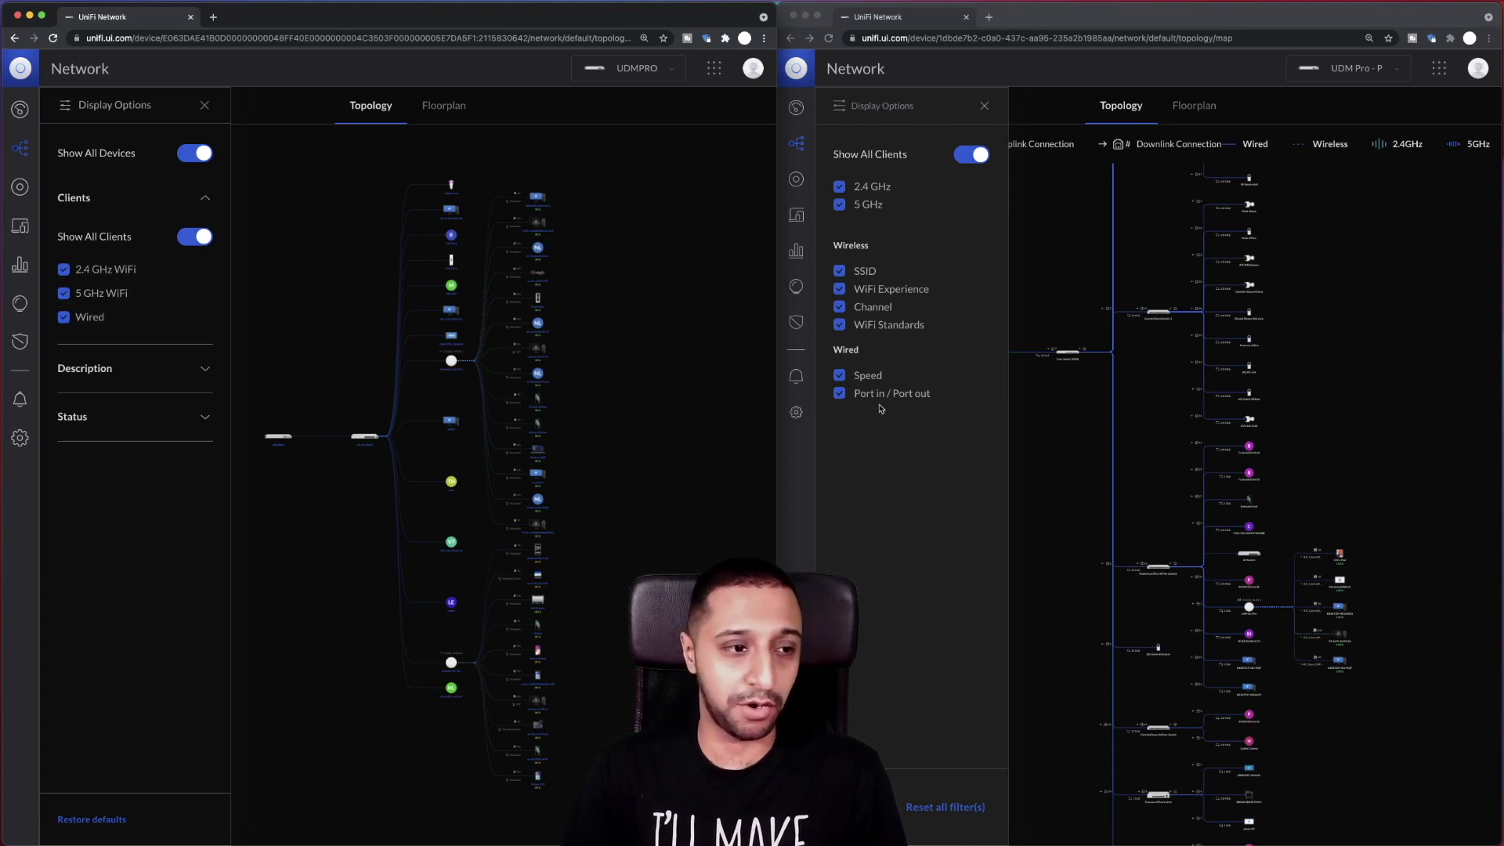
{"action": "left_click", "coordinate": [150, 354]}
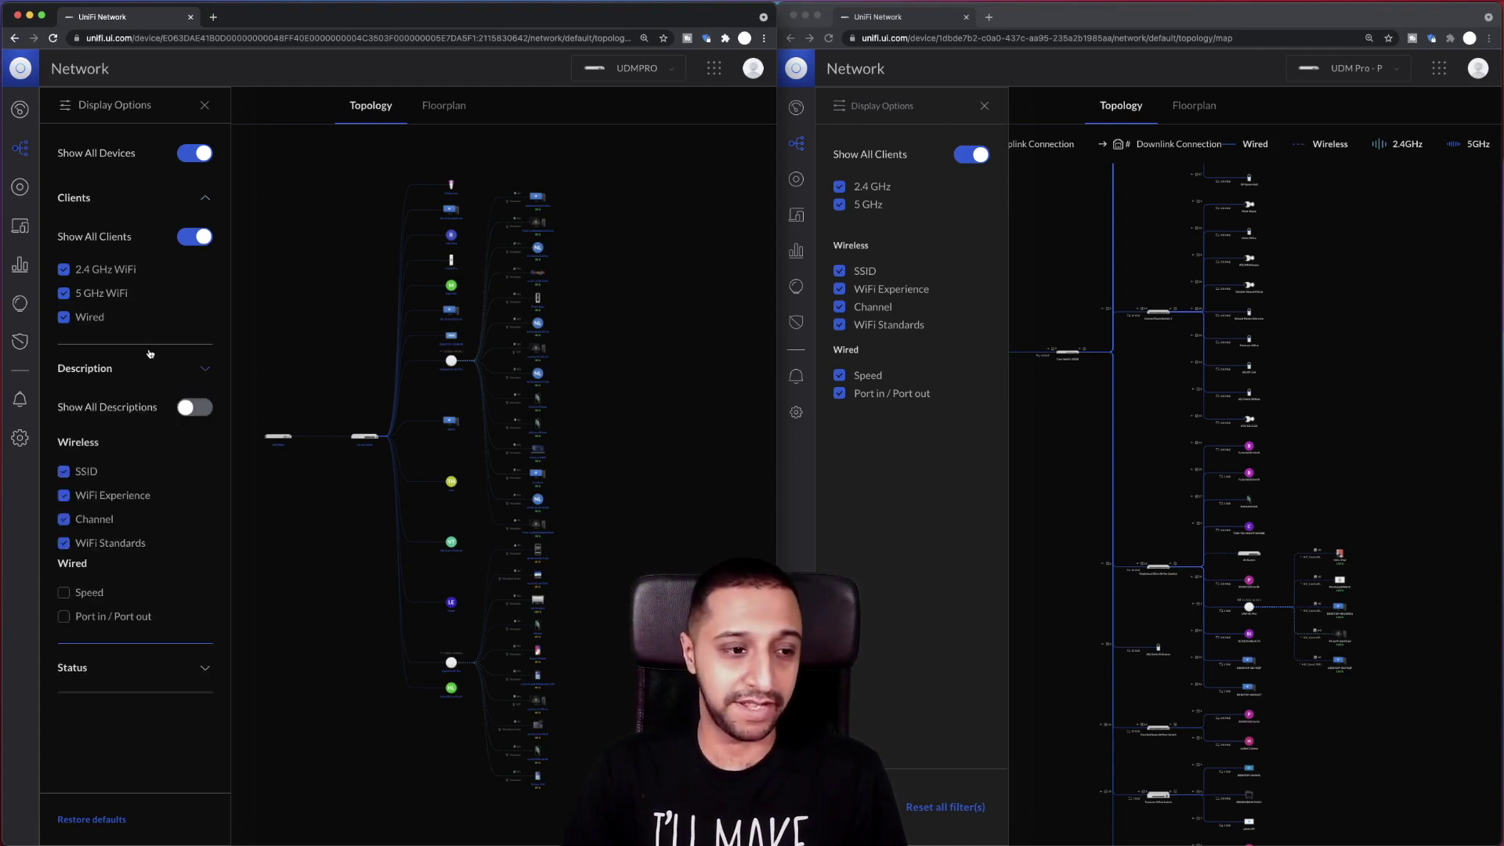
{"action": "left_click", "coordinate": [193, 665]}
{"action": "scroll", "coordinate": [173, 583], "scroll_direction": "down", "scroll_amount": 2}
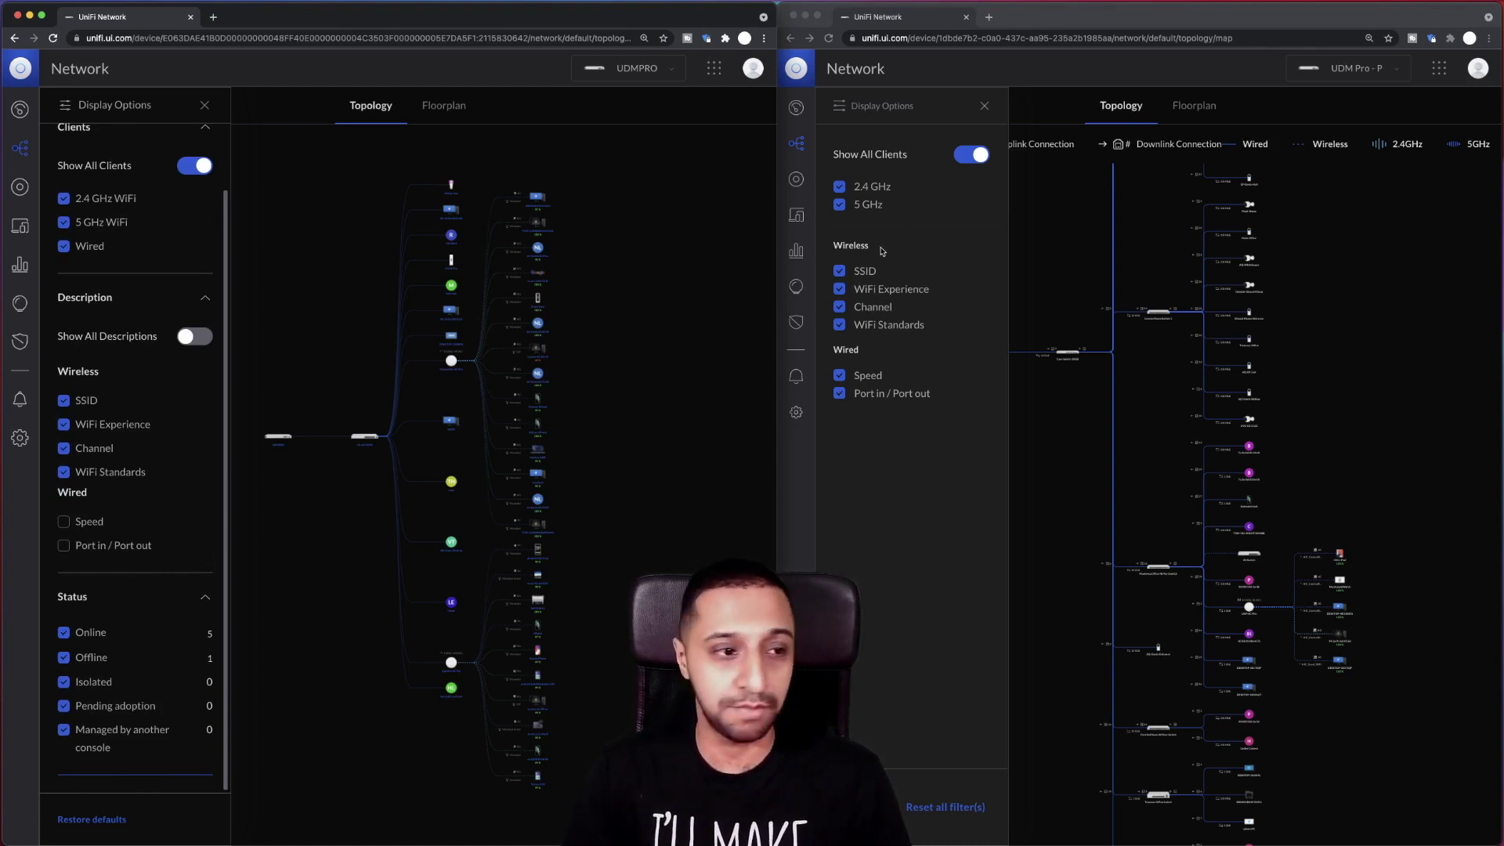
- Close the topology display options and open the UniFi Devices list on both consoles
{"action": "left_click", "coordinate": [985, 107]}
{"action": "left_click", "coordinate": [795, 179]}
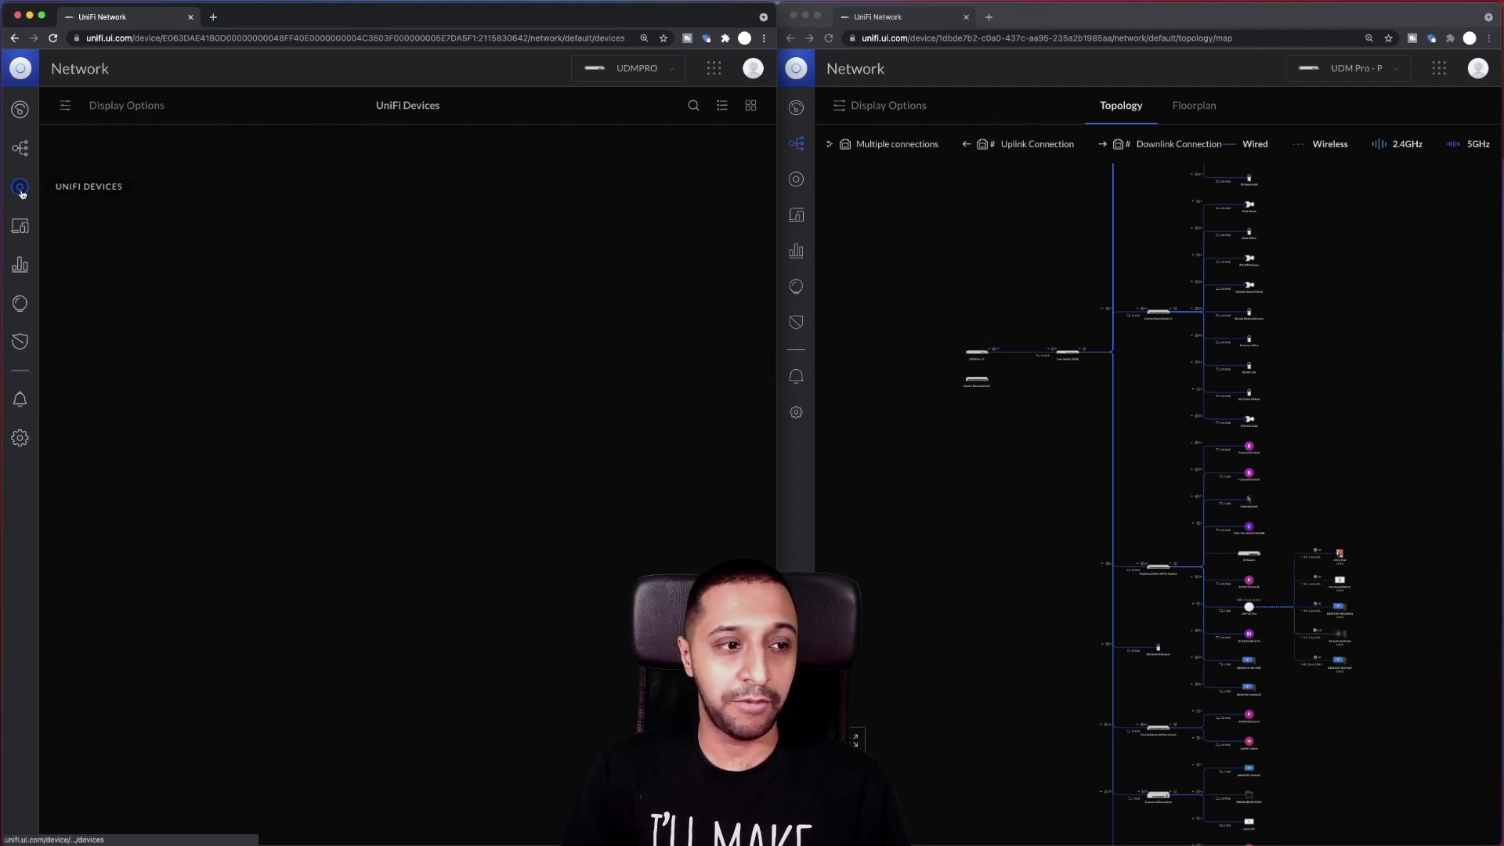
{"action": "left_click", "coordinate": [796, 180]}
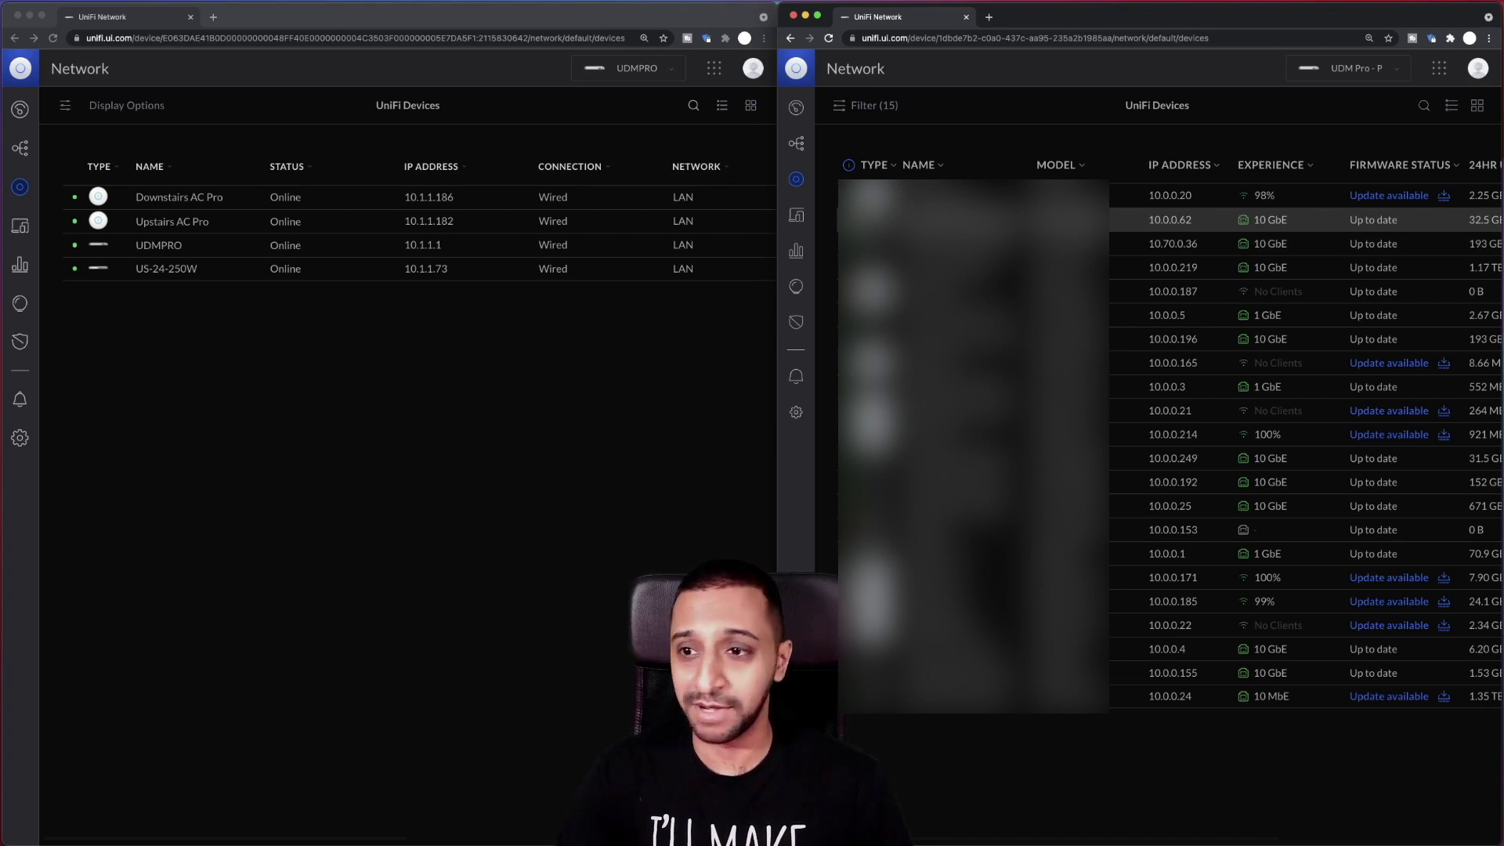
- Open device filters on UDM Pro - P and display options on UDMPRO, expanding Status filters
{"action": "key", "text": "super+grave"}
{"action": "left_click", "coordinate": [905, 106]}
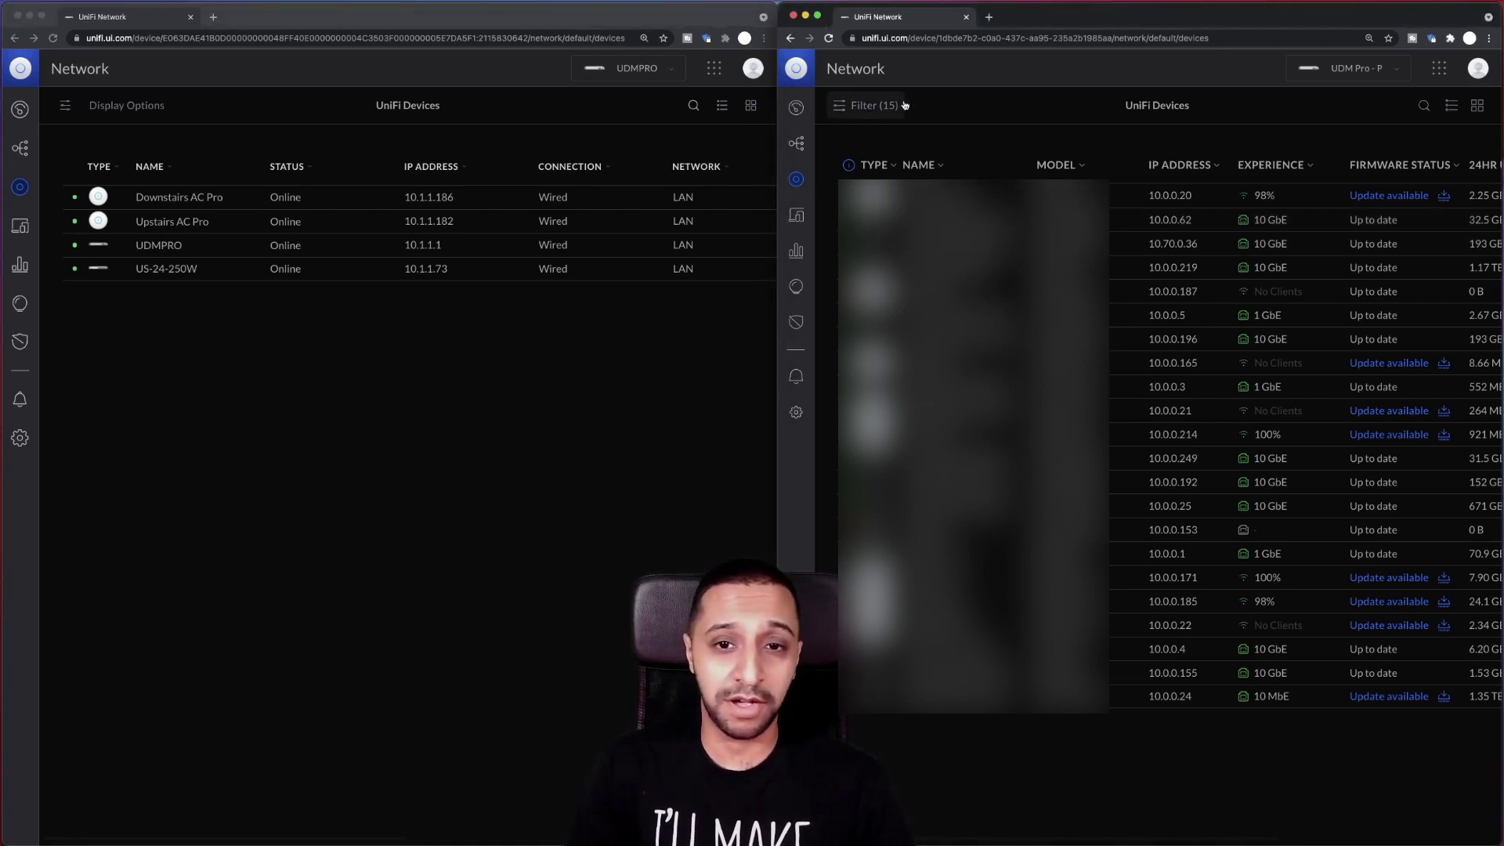
{"action": "left_click", "coordinate": [879, 108]}
{"action": "left_click", "coordinate": [79, 106]}
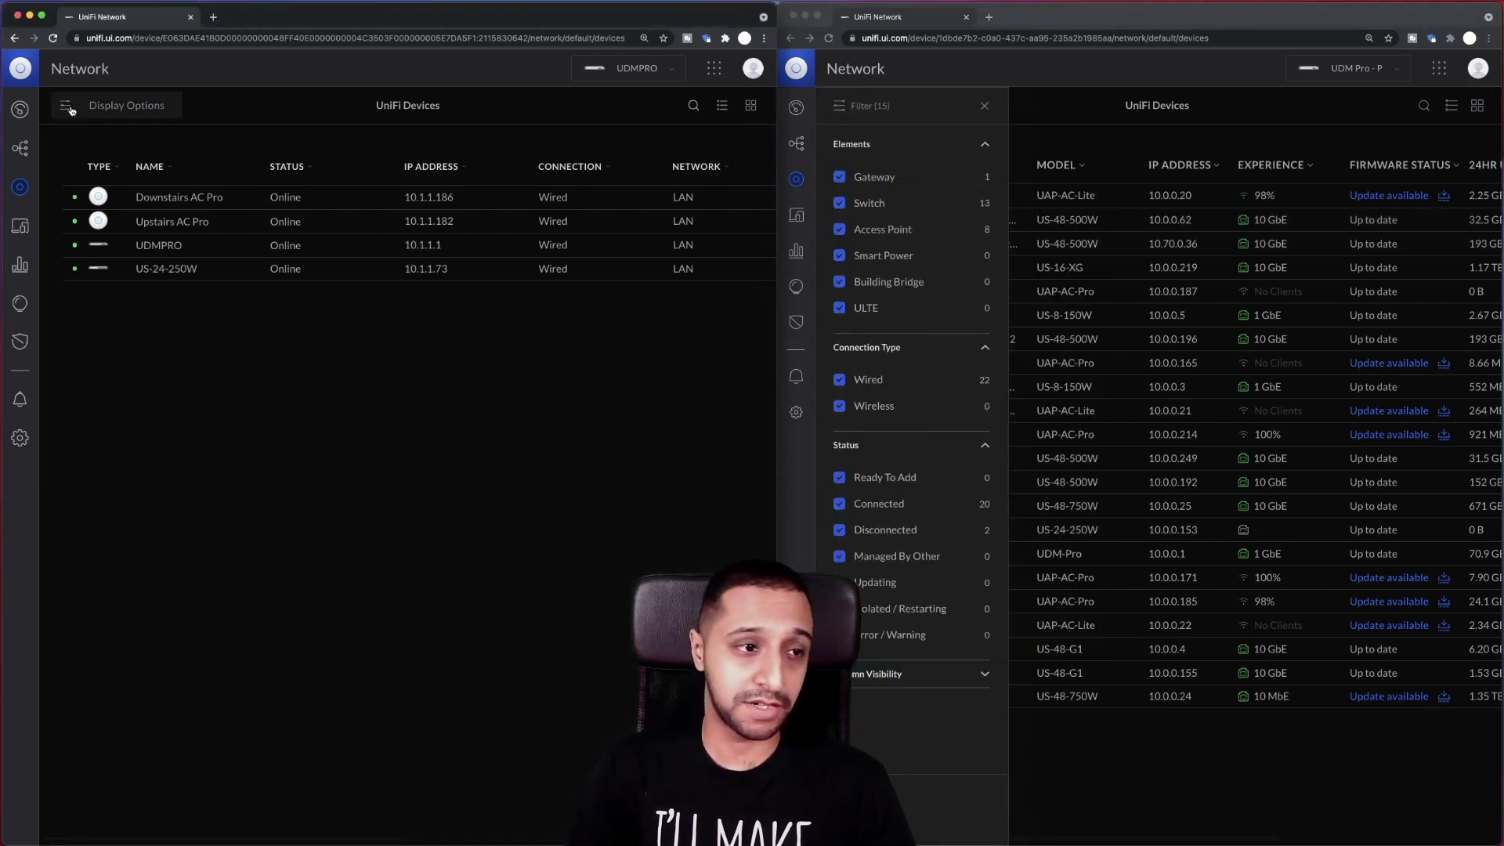
{"action": "left_click", "coordinate": [68, 106]}
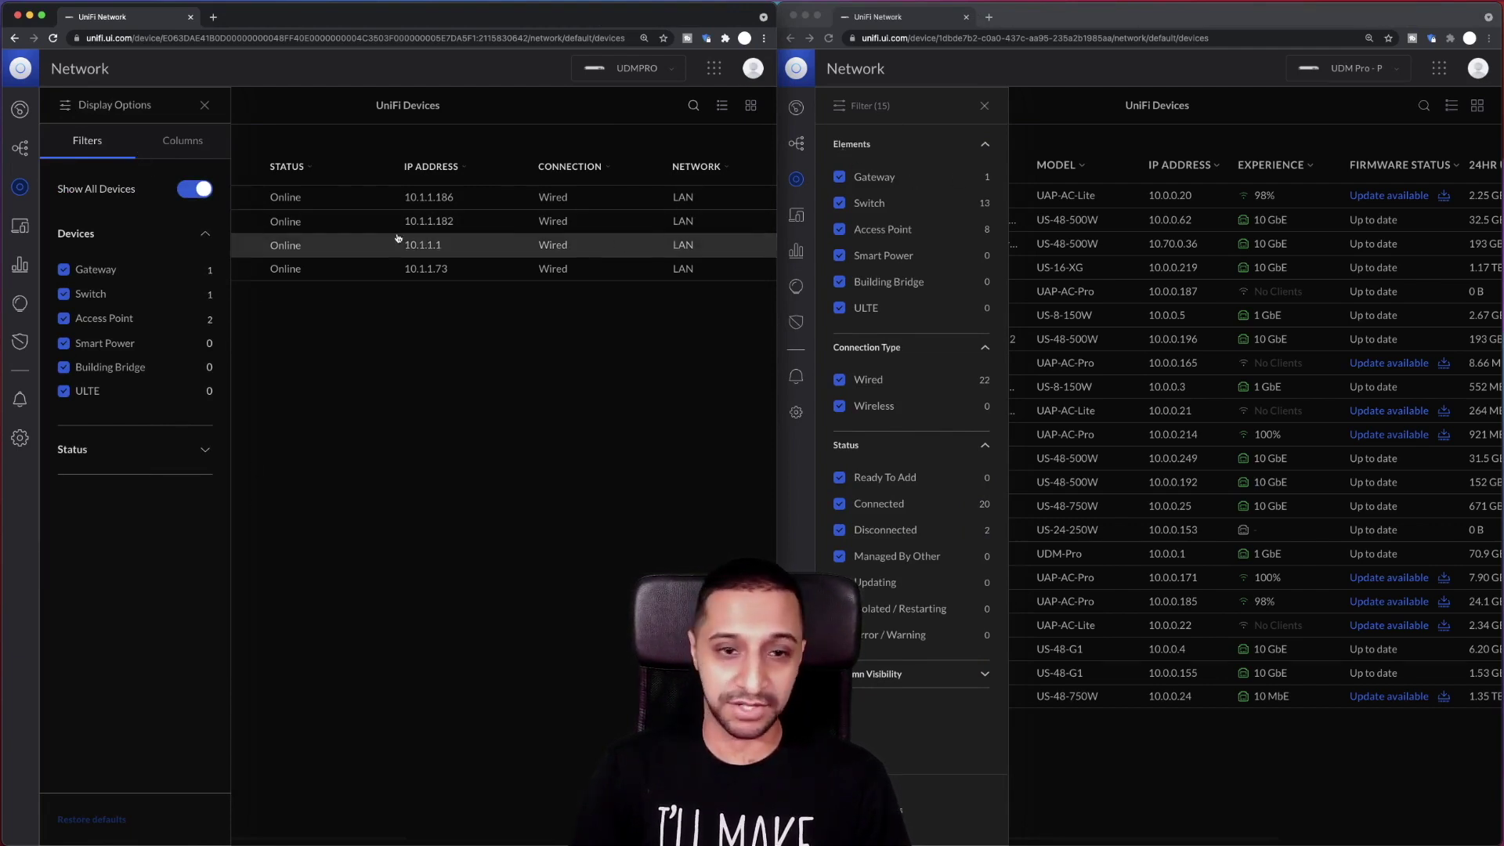
{"action": "left_click", "coordinate": [168, 463]}
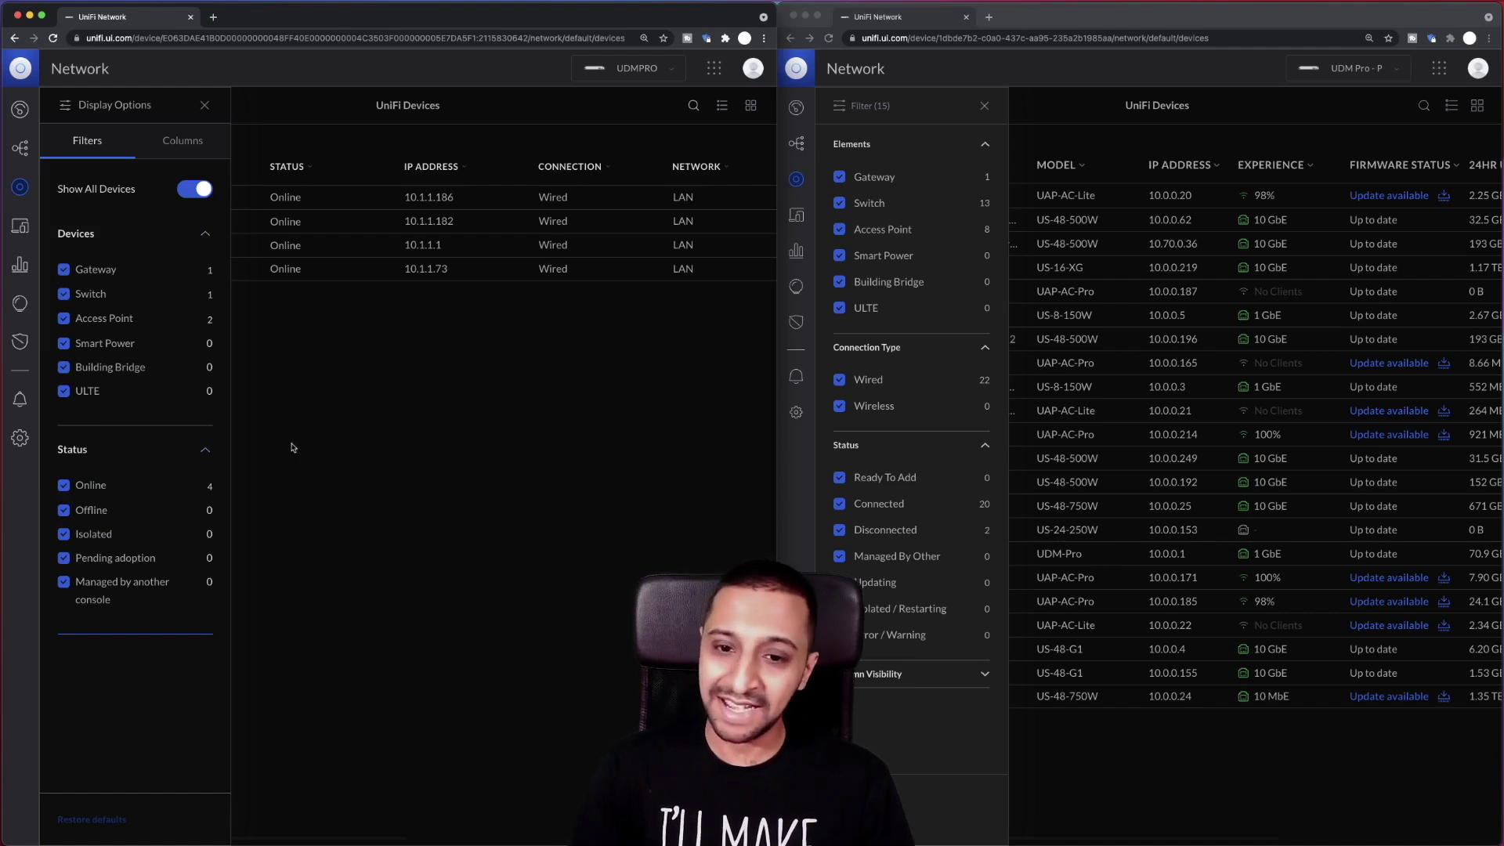
- Show column visibility choices, then toggle the Firmware Version and Memory Usage columns on and off
{"action": "left_click", "coordinate": [190, 145]}
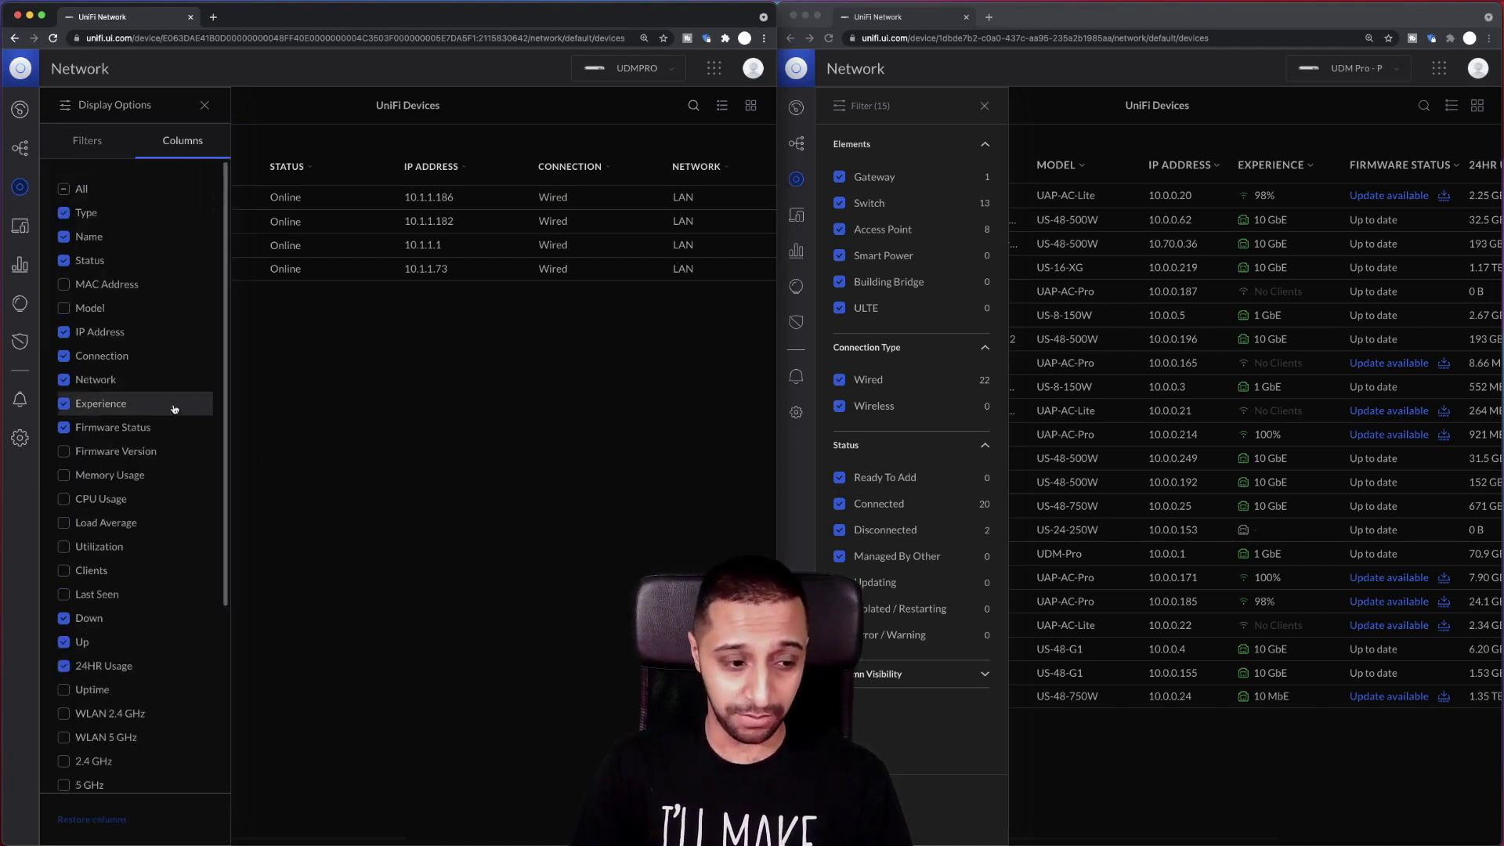
{"action": "left_click", "coordinate": [943, 678]}
{"action": "scroll", "coordinate": [948, 596], "scroll_direction": "down", "scroll_amount": 6}
{"action": "scroll", "coordinate": [947, 583], "scroll_direction": "down", "scroll_amount": 5}
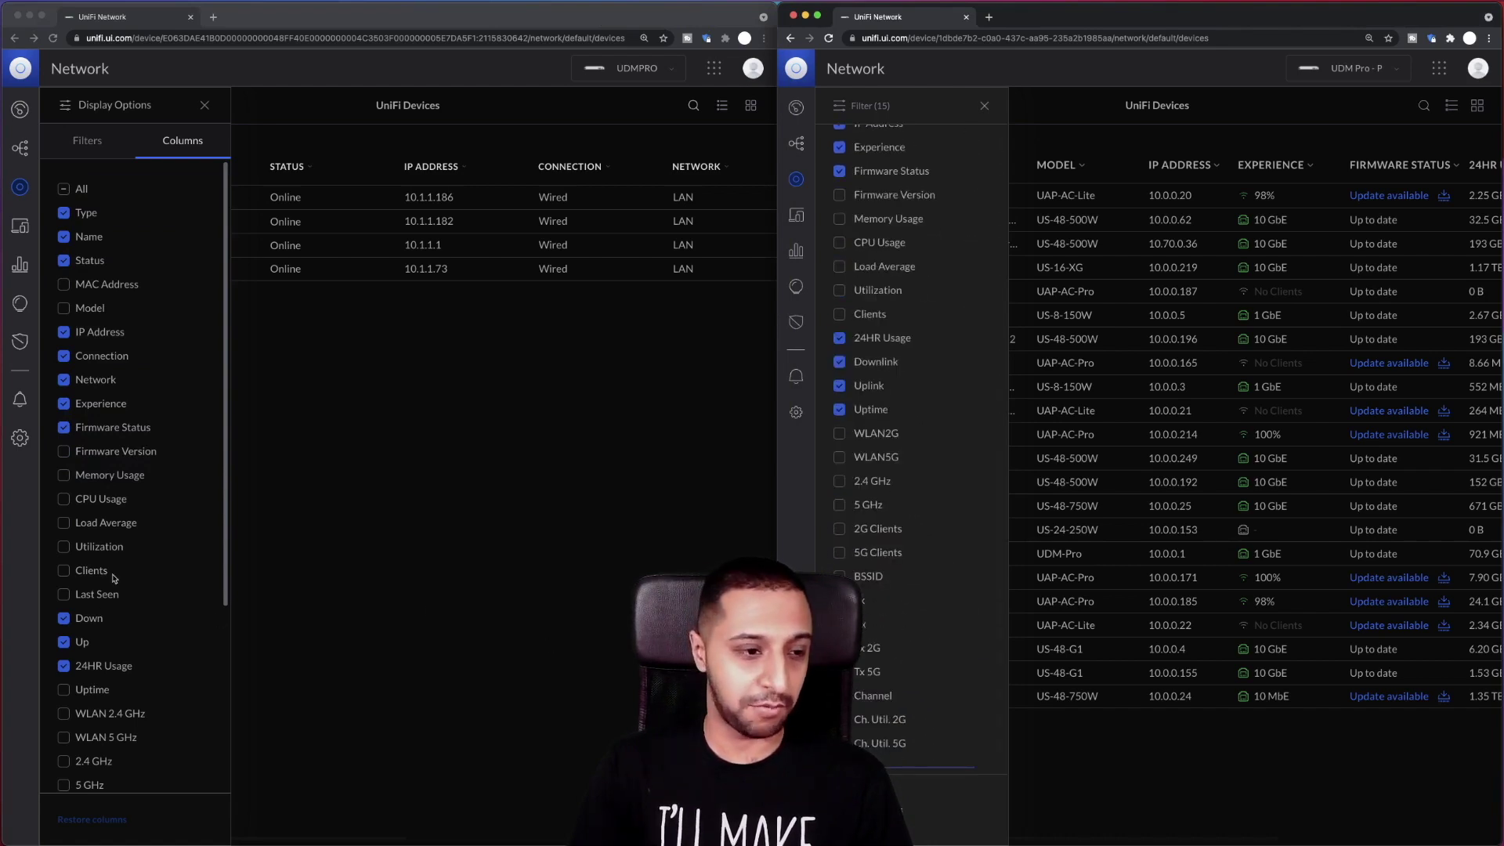
{"action": "scroll", "coordinate": [901, 470], "scroll_direction": "up", "scroll_amount": 10}
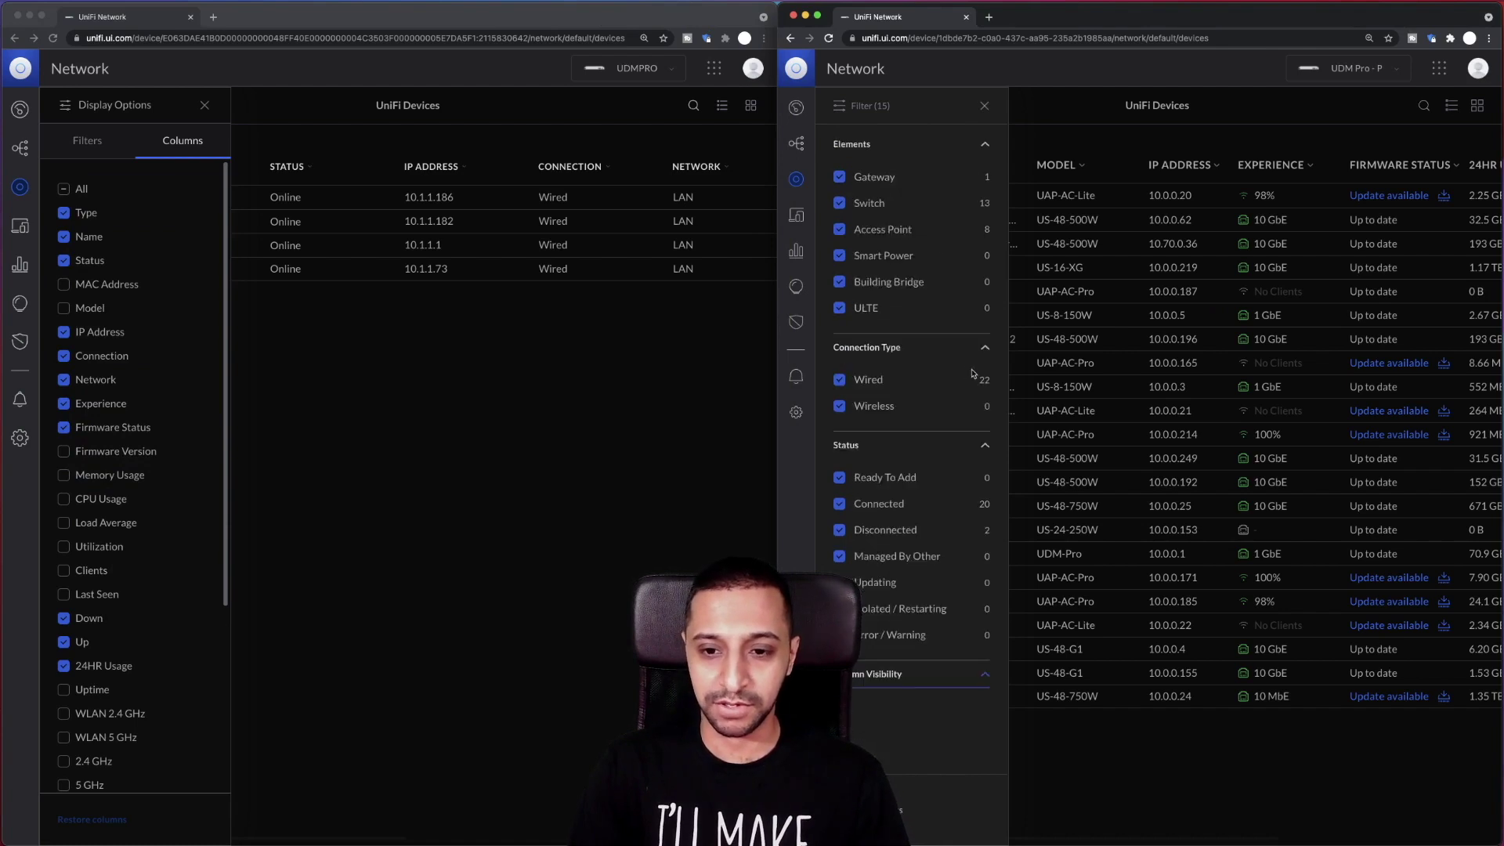
{"action": "left_click", "coordinate": [64, 451]}
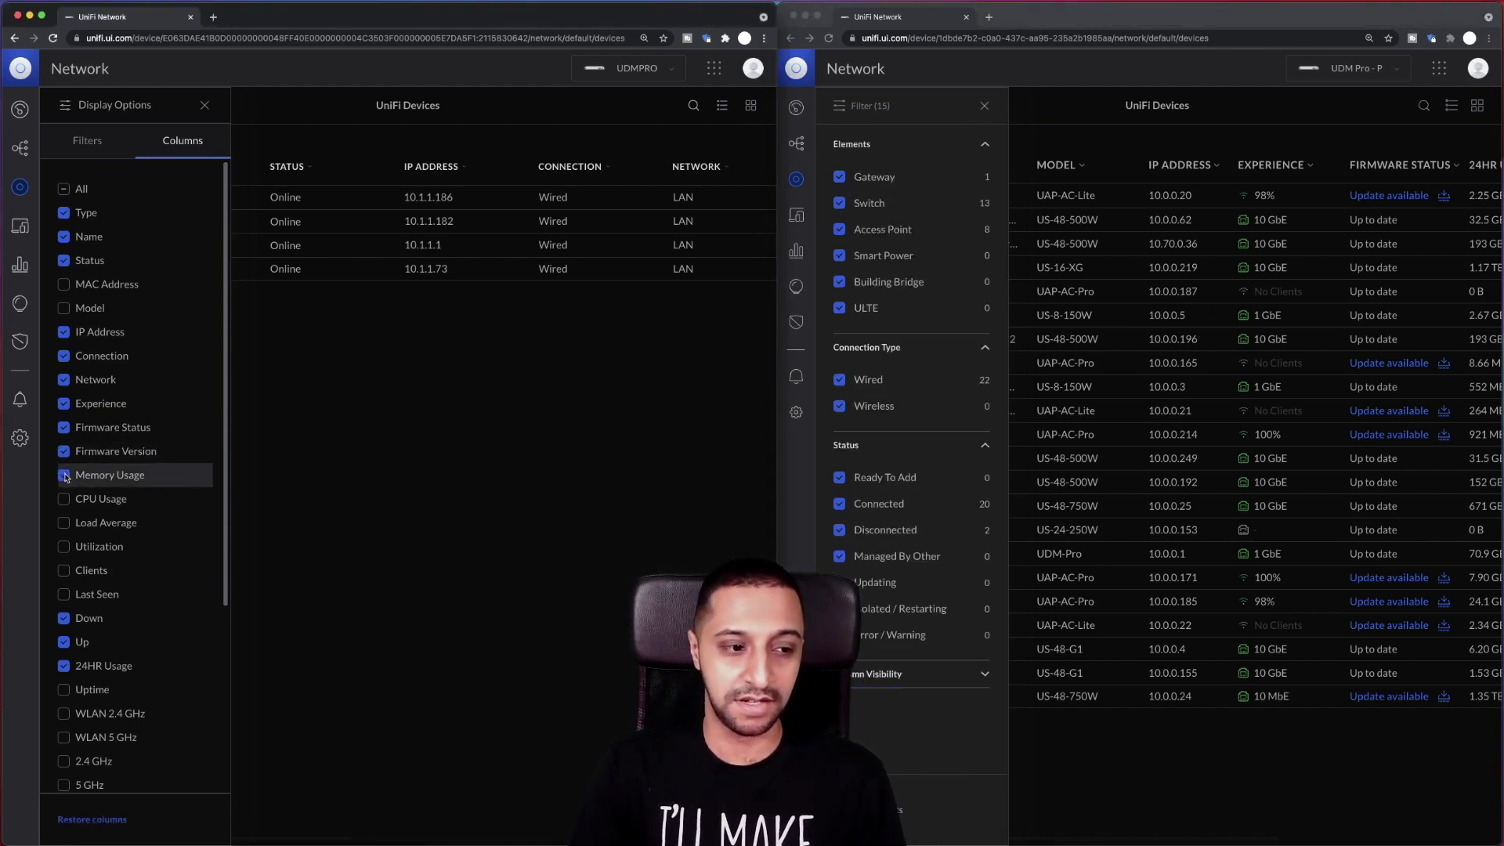
{"action": "left_click", "coordinate": [65, 475]}
{"action": "left_click", "coordinate": [67, 452]}
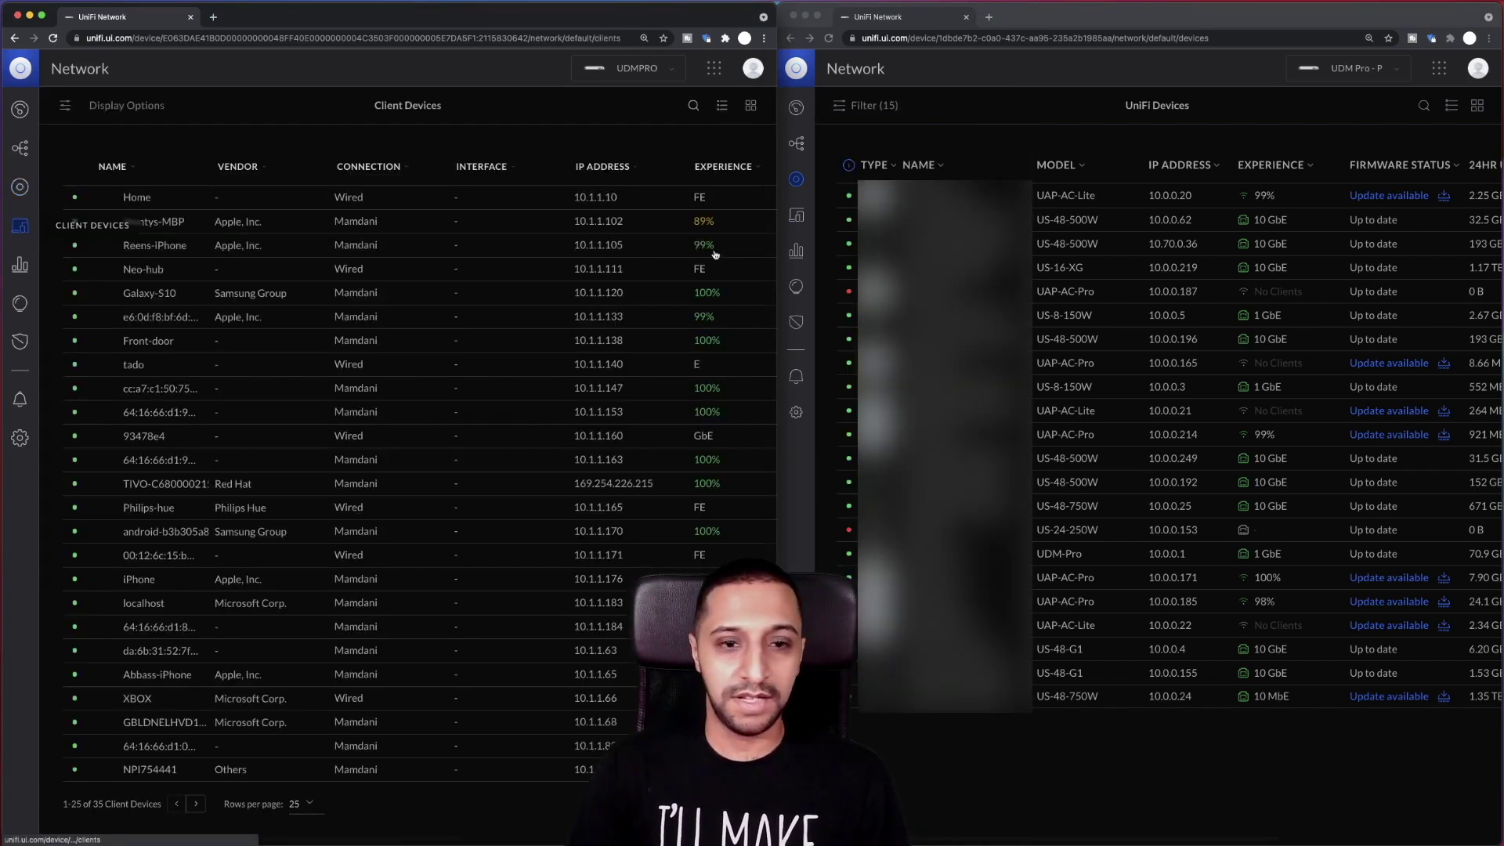
- Open client filters on UDM Pro - P; on UDMPRO show all clients and try a one-week Last Seen range
{"action": "left_click", "coordinate": [807, 227]}
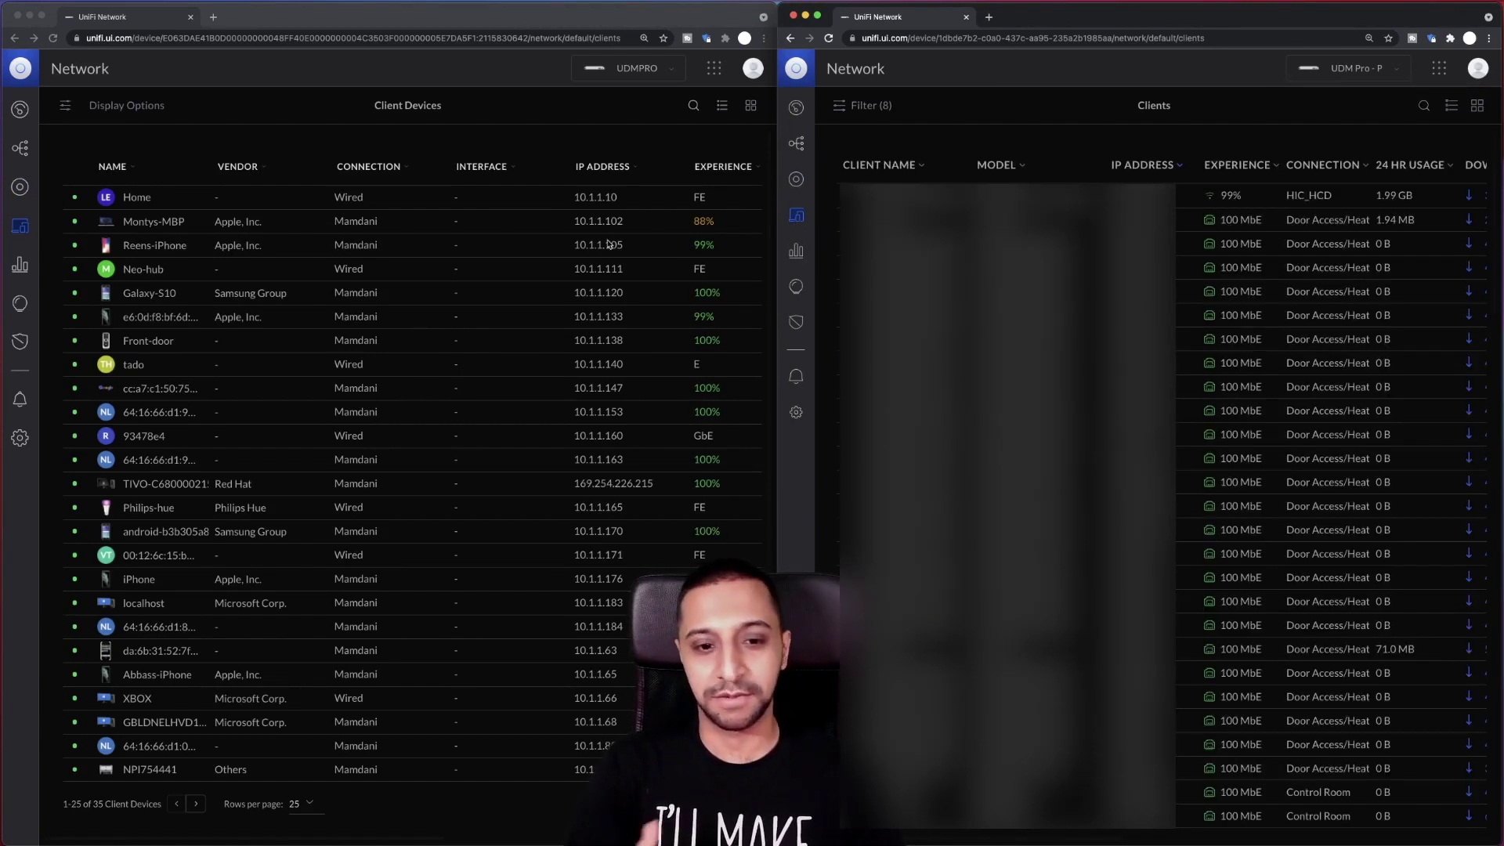
{"action": "left_click", "coordinate": [848, 107]}
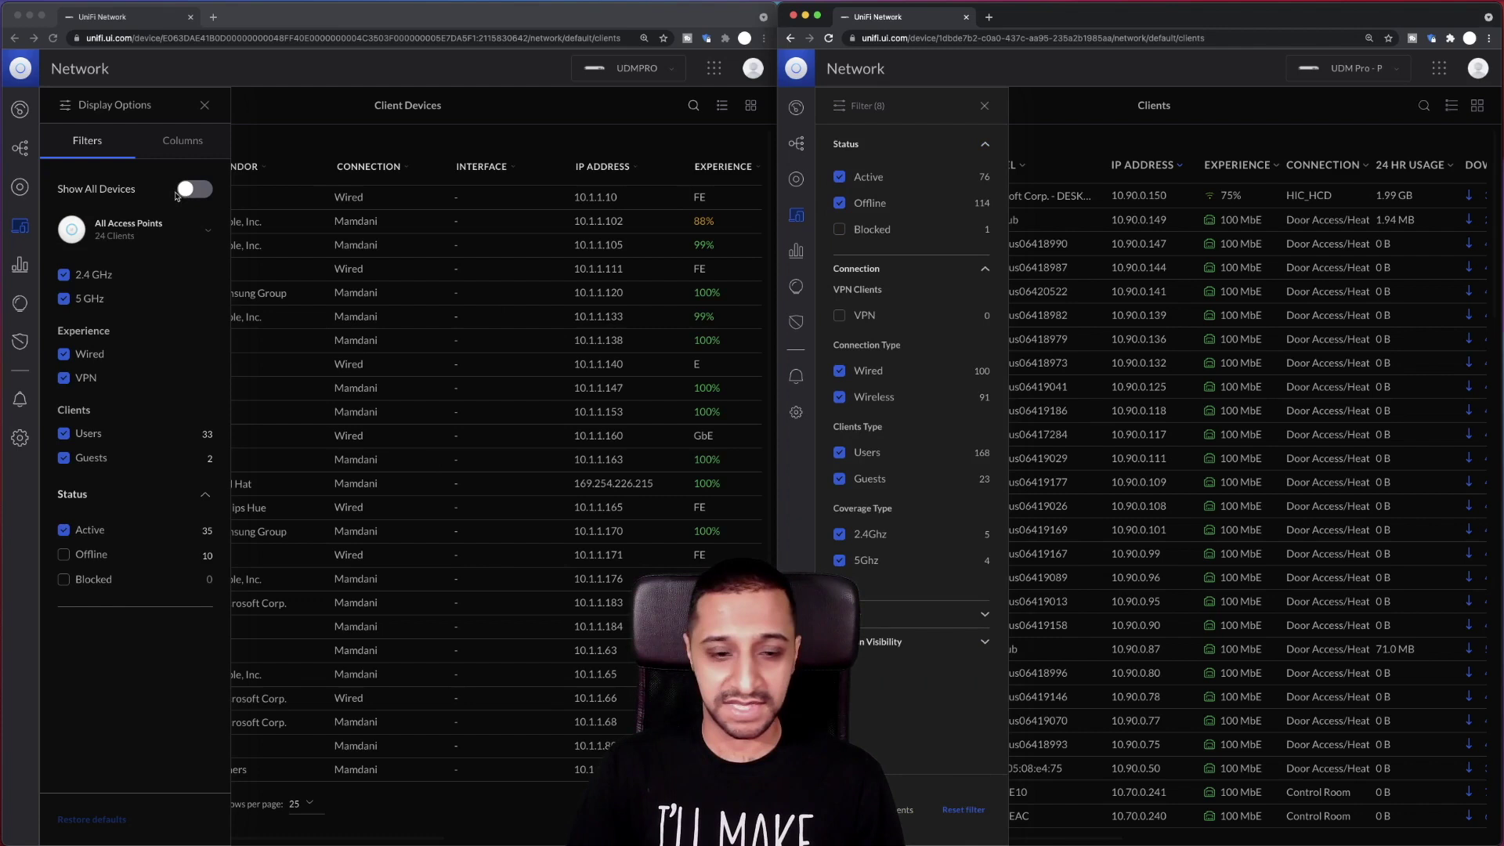
{"action": "left_click", "coordinate": [200, 190]}
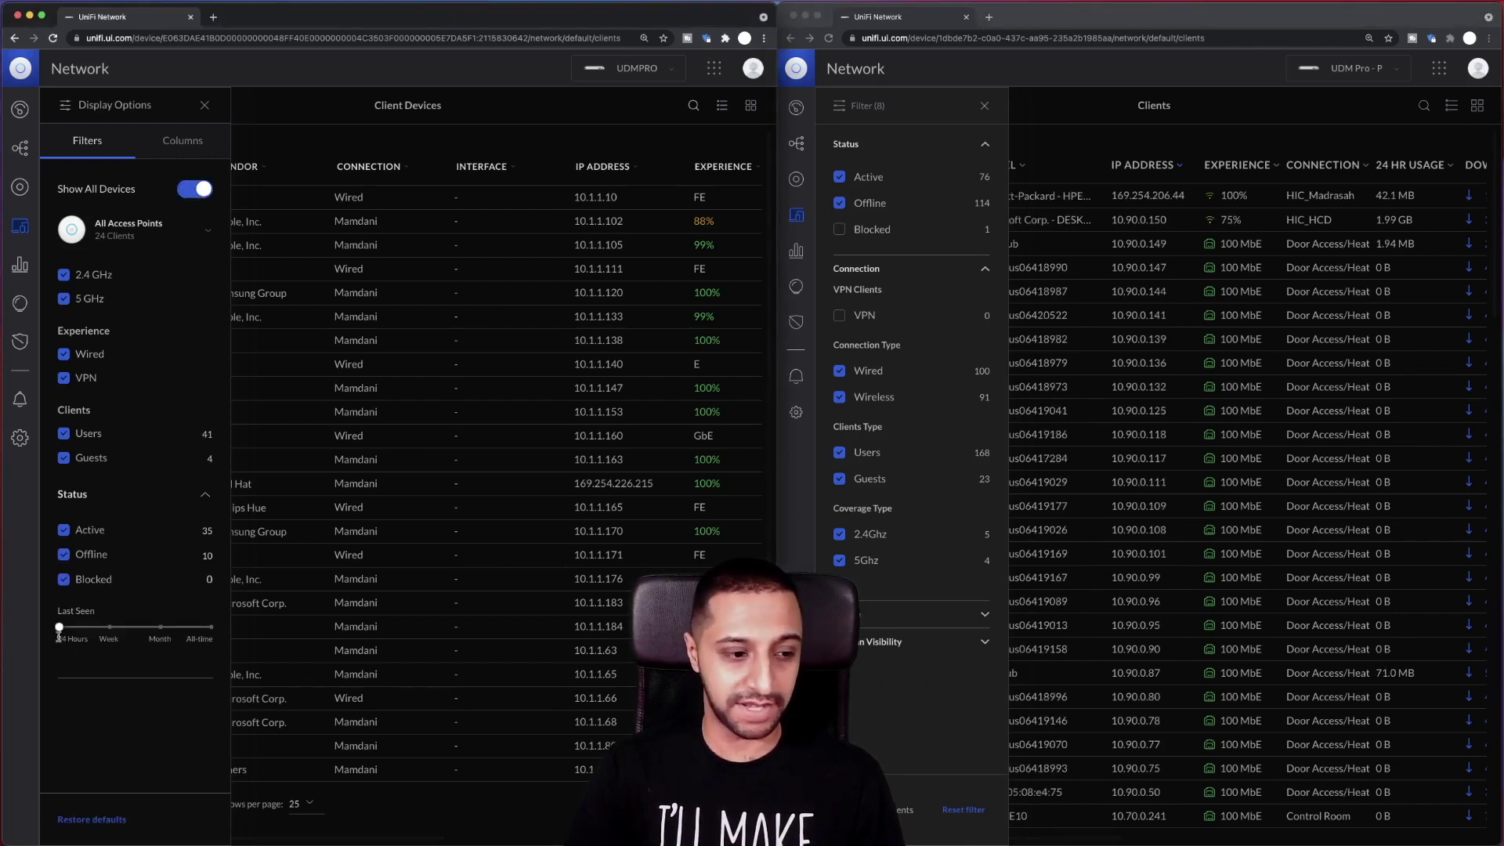
{"action": "mouse_move", "coordinate": [60, 631]}
{"action": "left_mouse_down"}
{"action": "mouse_move", "coordinate": [160, 629]}
{"action": "mouse_move", "coordinate": [62, 633]}
{"action": "left_mouse_up"}
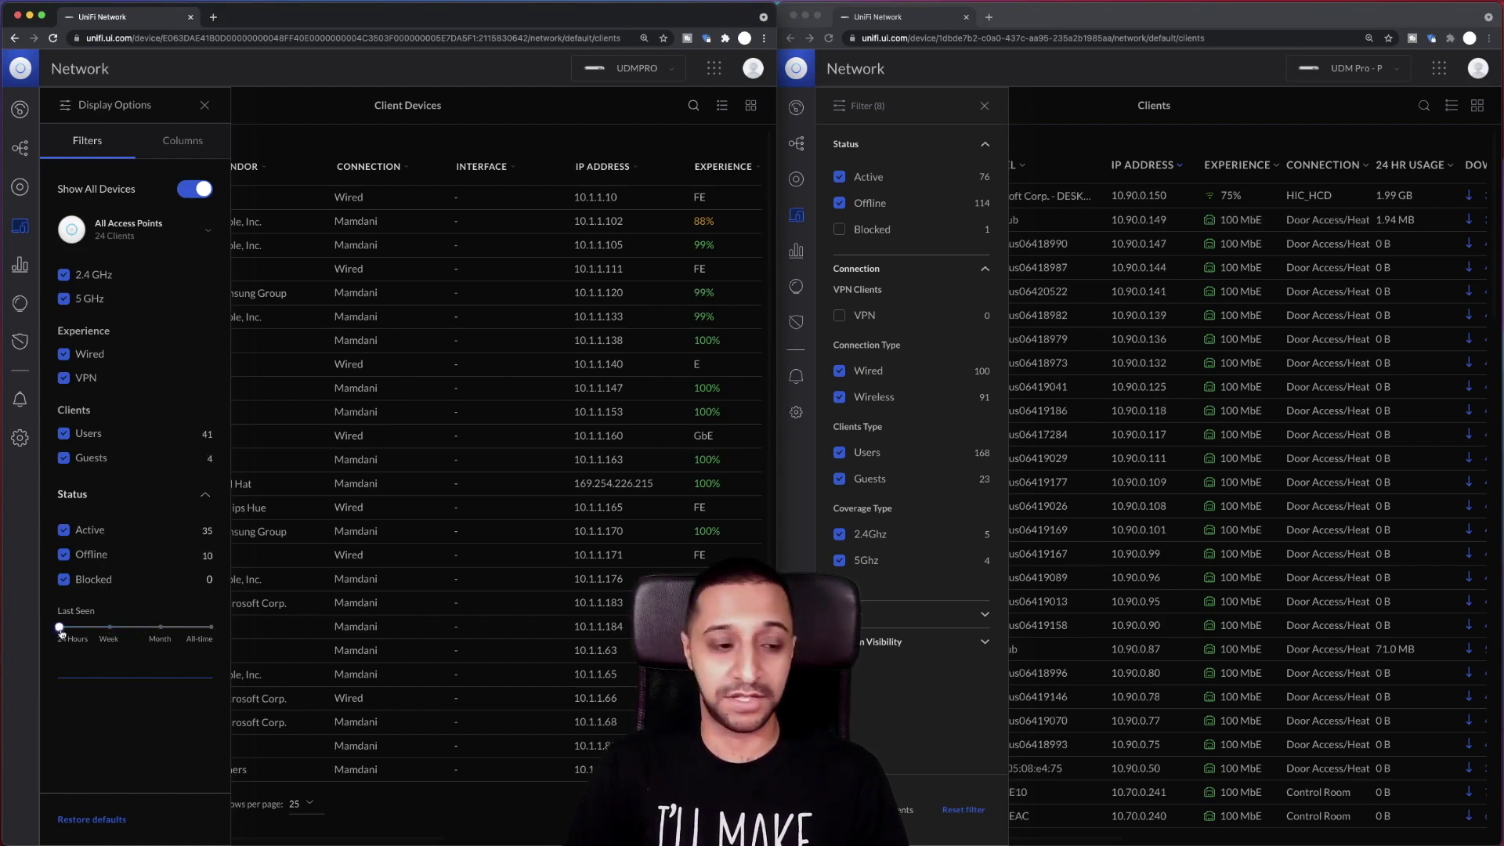
{"action": "left_click_drag", "start_coordinate": [61, 632], "coordinate": [209, 628]}
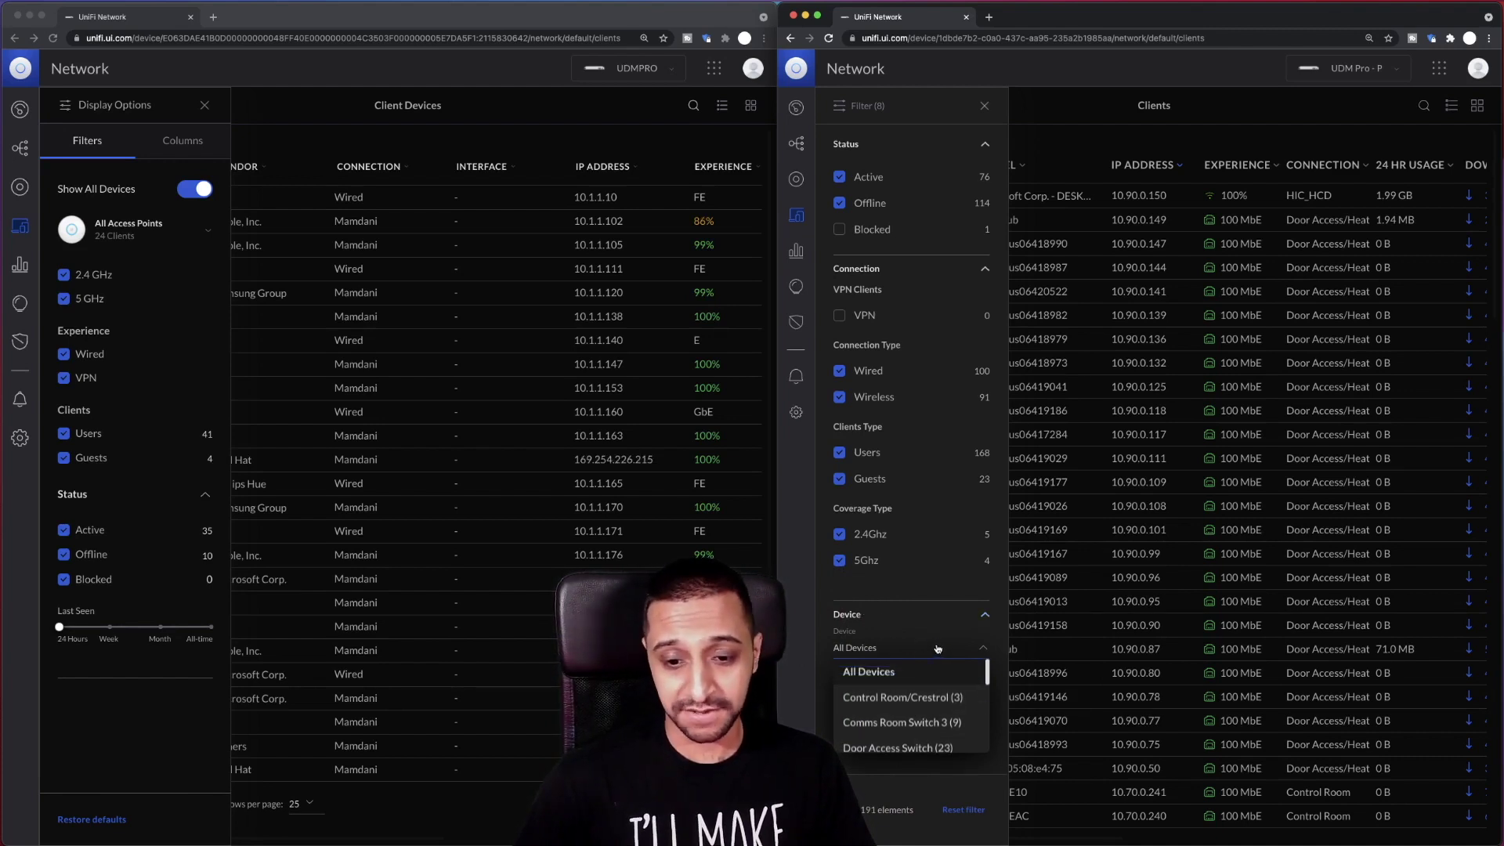
- Review the access point filter and visible client columns, close the filters, and open traffic statistics
{"action": "left_click", "coordinate": [151, 552]}
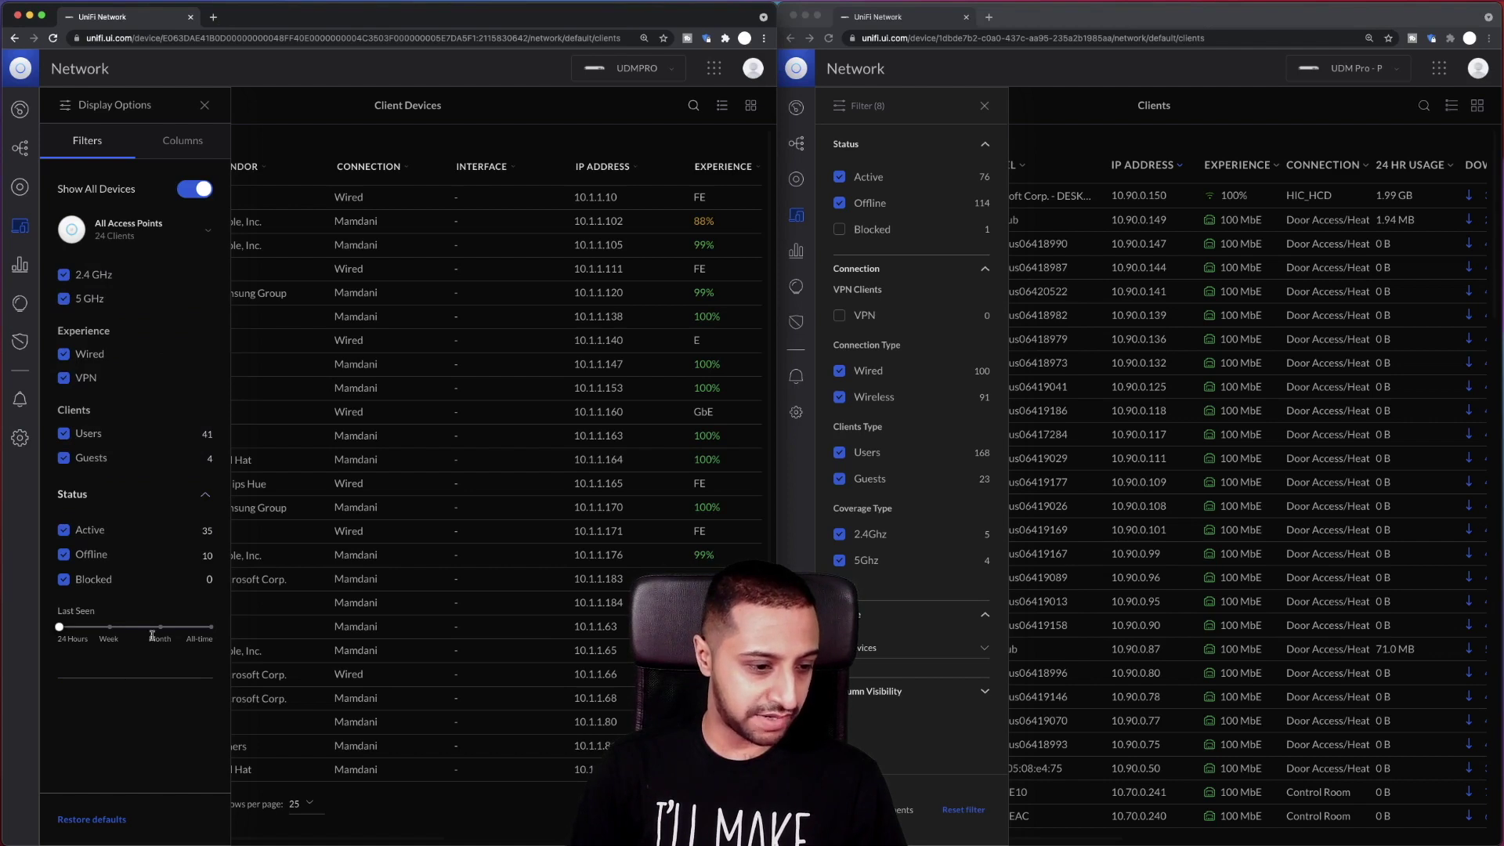
{"action": "left_click", "coordinate": [208, 235]}
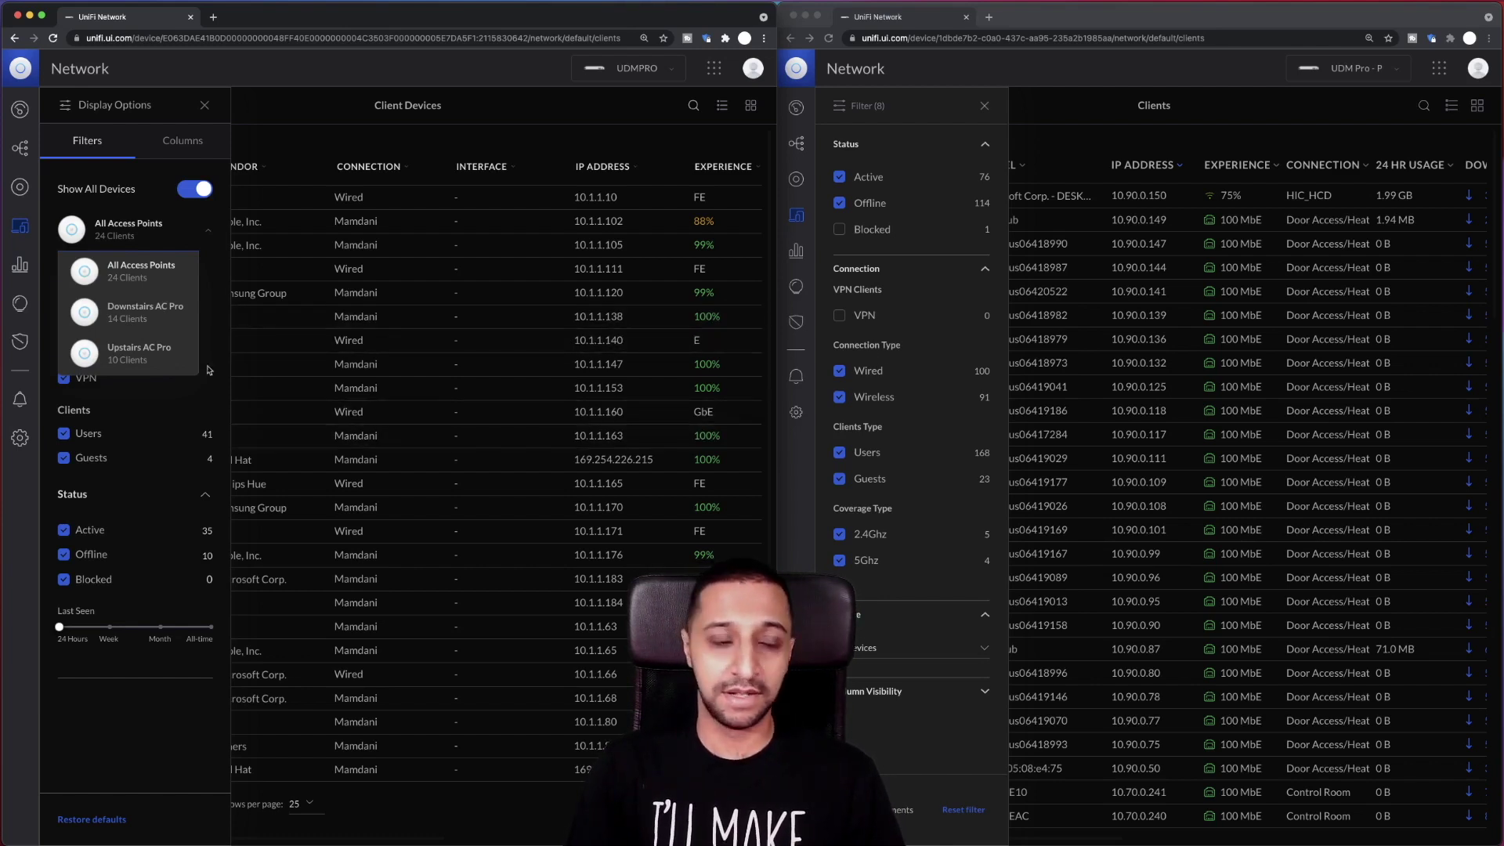
{"action": "left_click", "coordinate": [209, 229]}
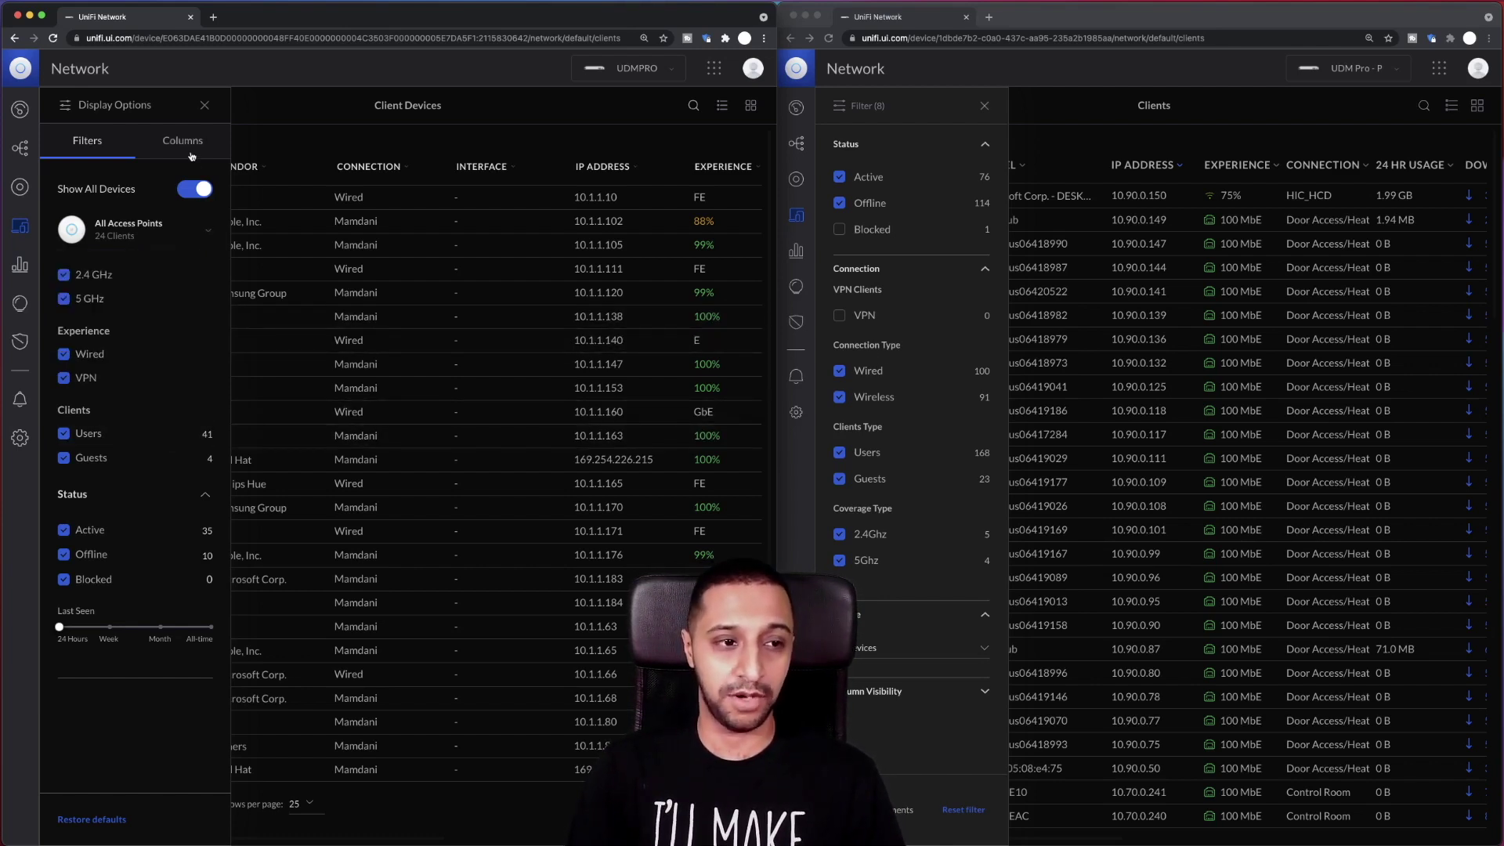
{"action": "left_click", "coordinate": [182, 144]}
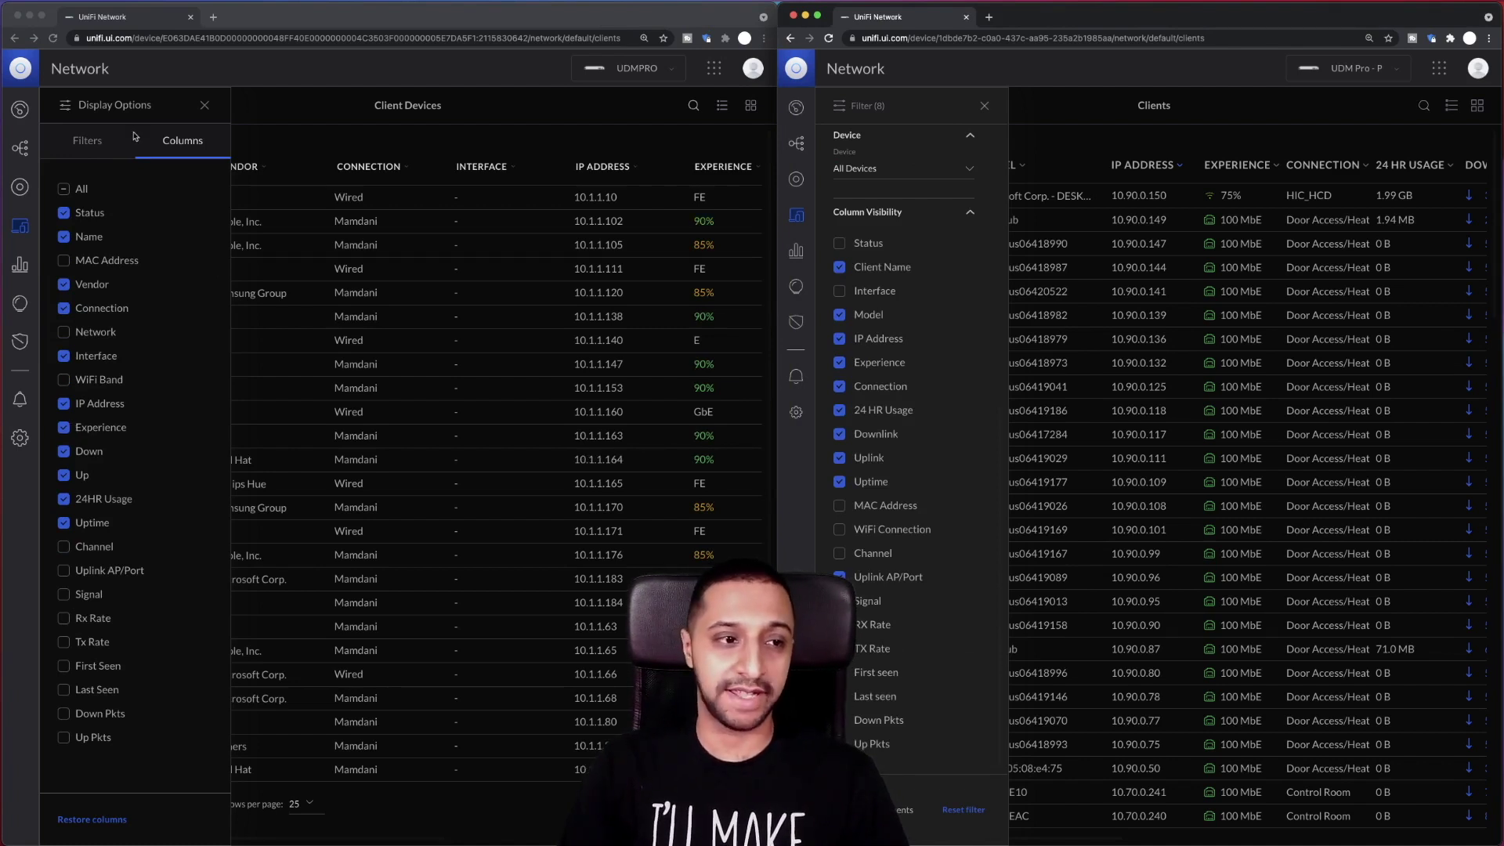
{"action": "left_click", "coordinate": [985, 105]}
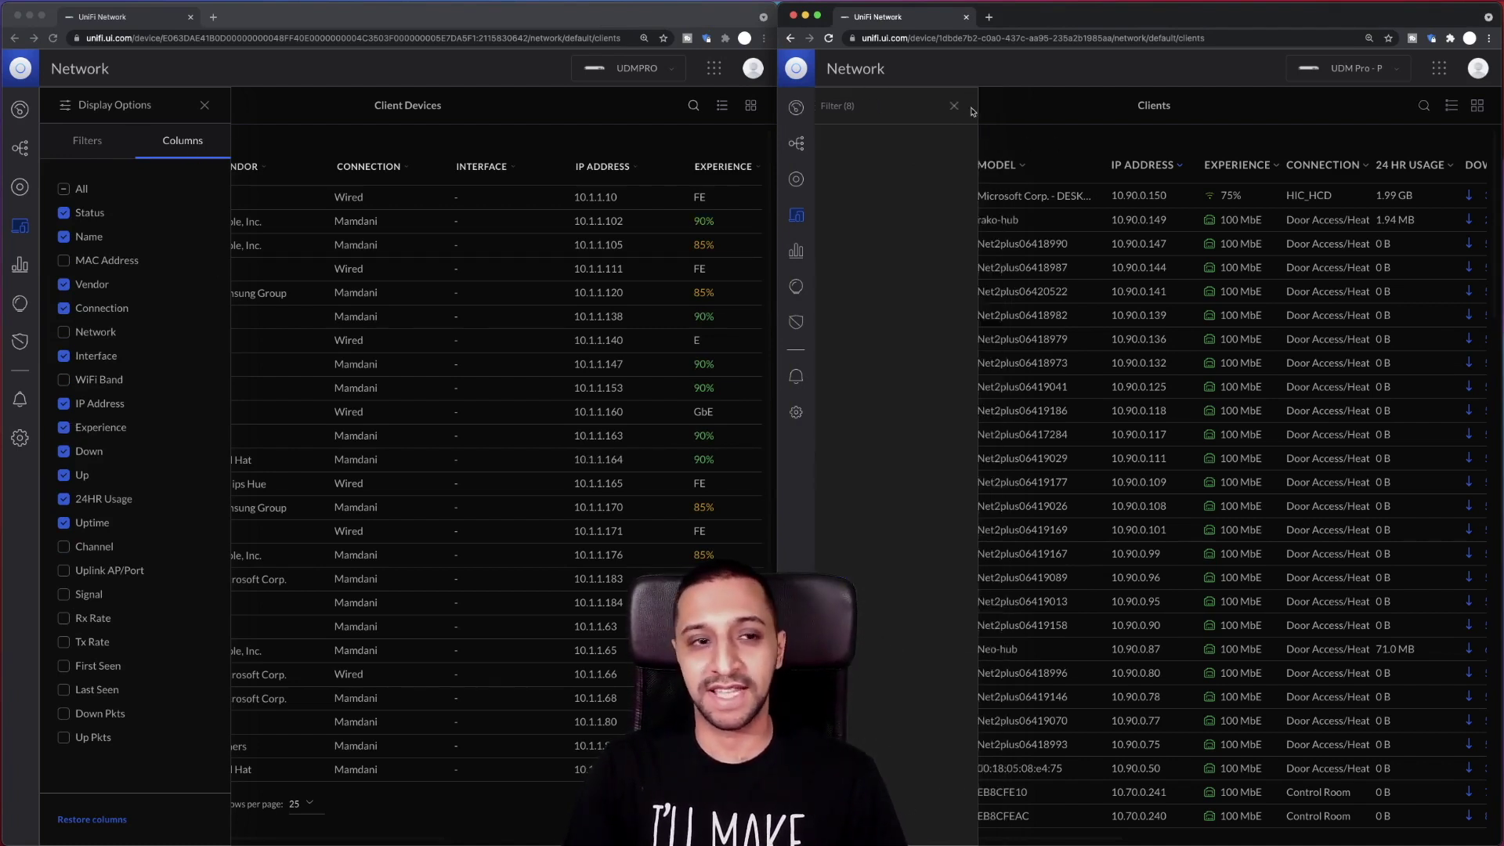
{"action": "left_click", "coordinate": [799, 253]}
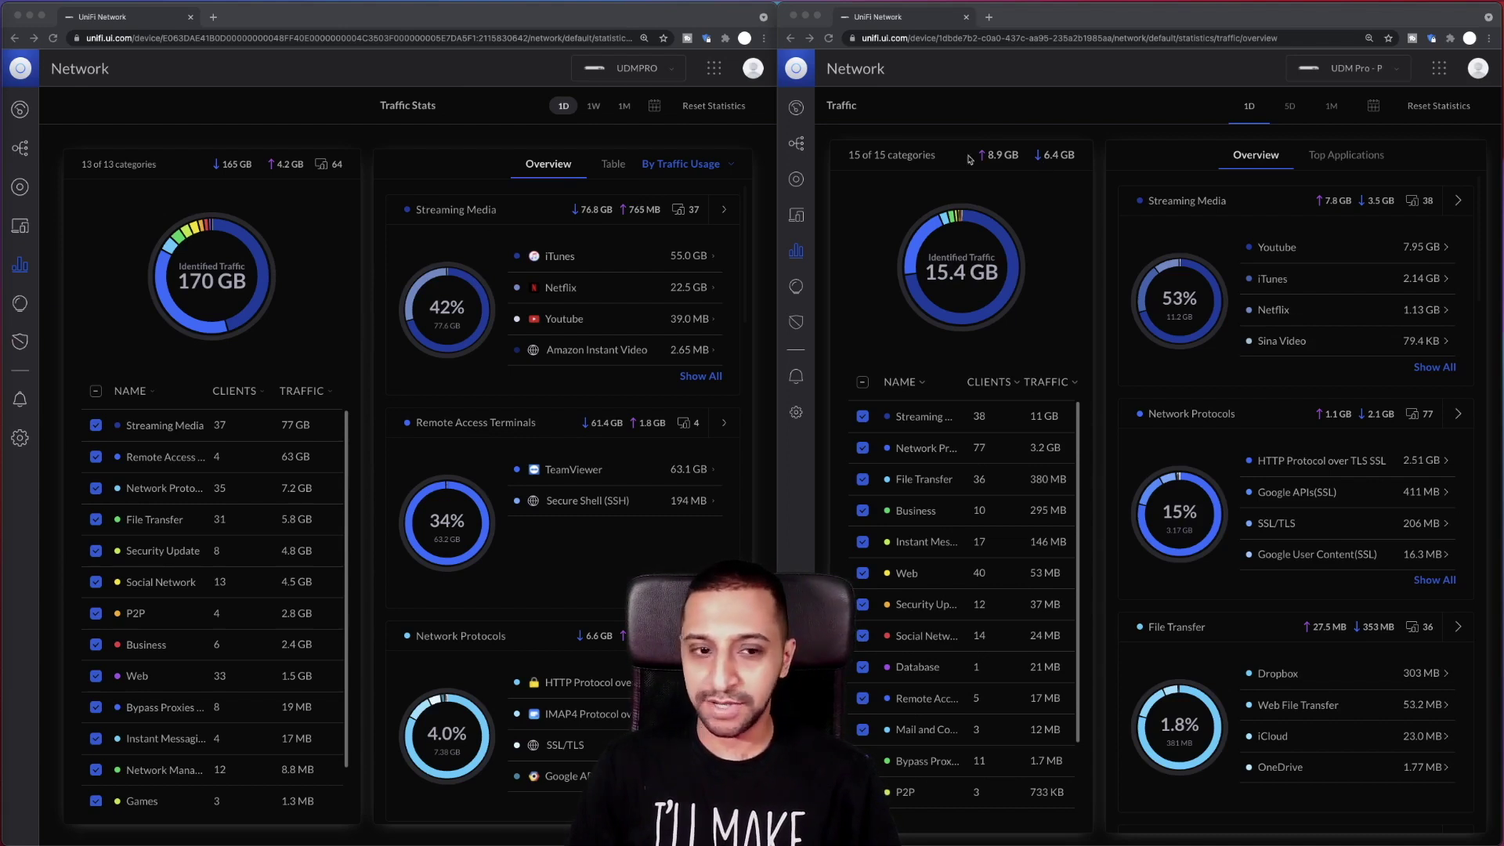
- List top applications by traffic on UDM Pro - P and show UDMPRO's traffic ranking options
{"action": "left_click", "coordinate": [1317, 141]}
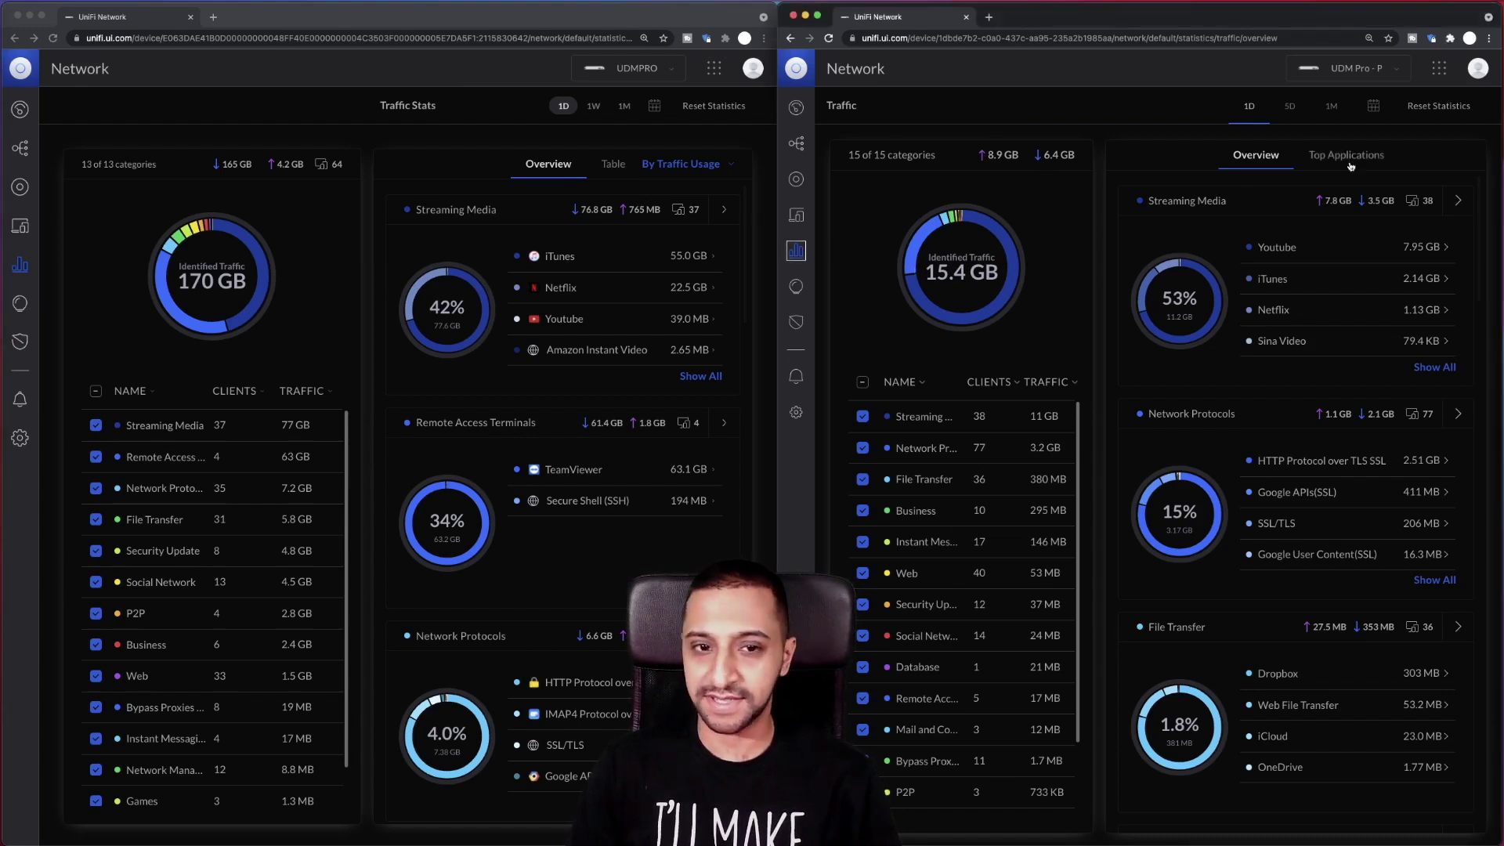
{"action": "left_click", "coordinate": [1345, 155]}
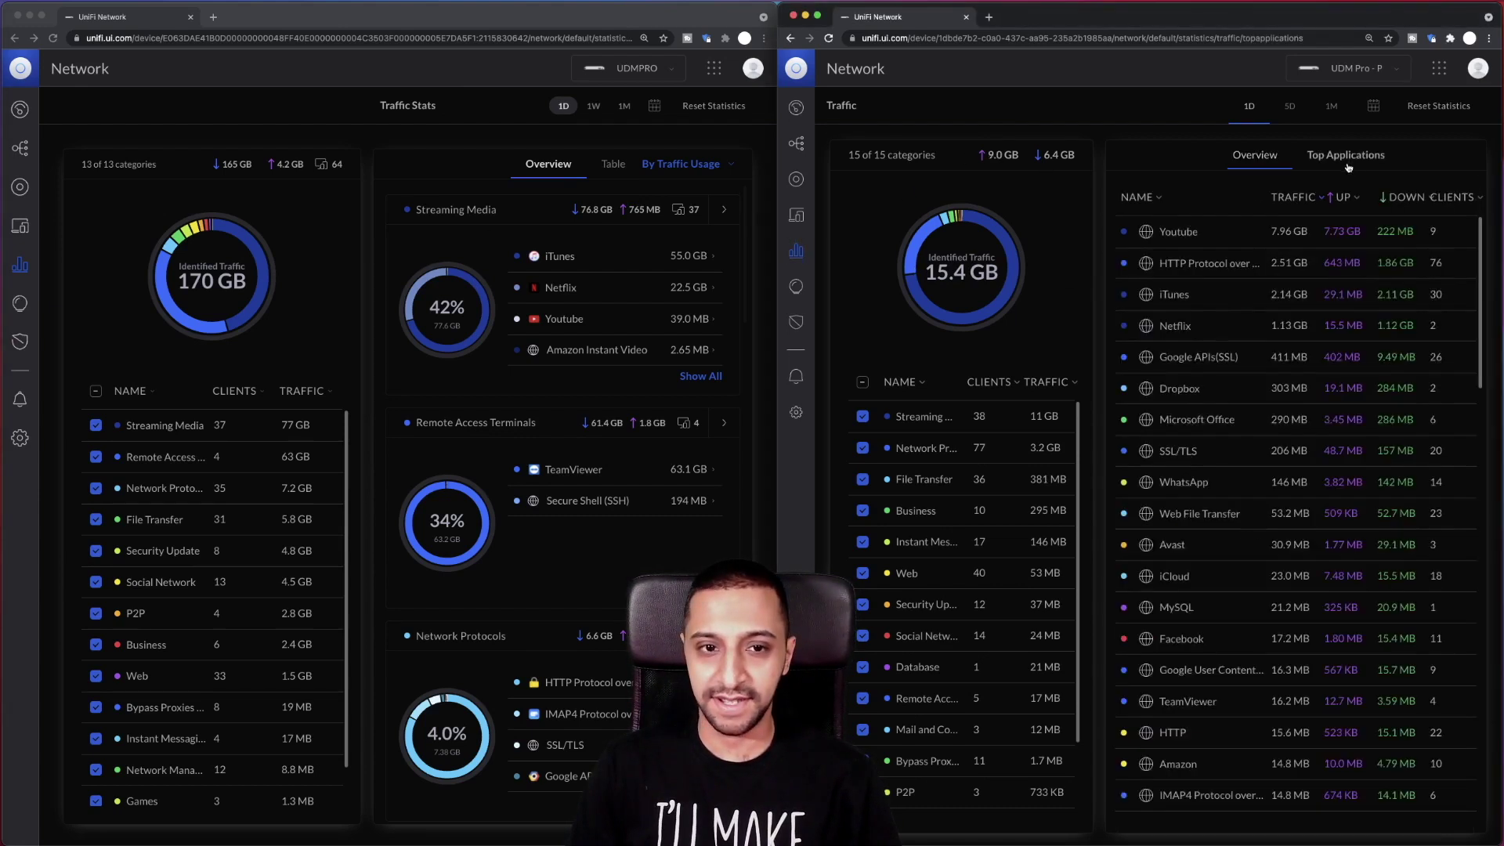
{"action": "left_click", "coordinate": [615, 166]}
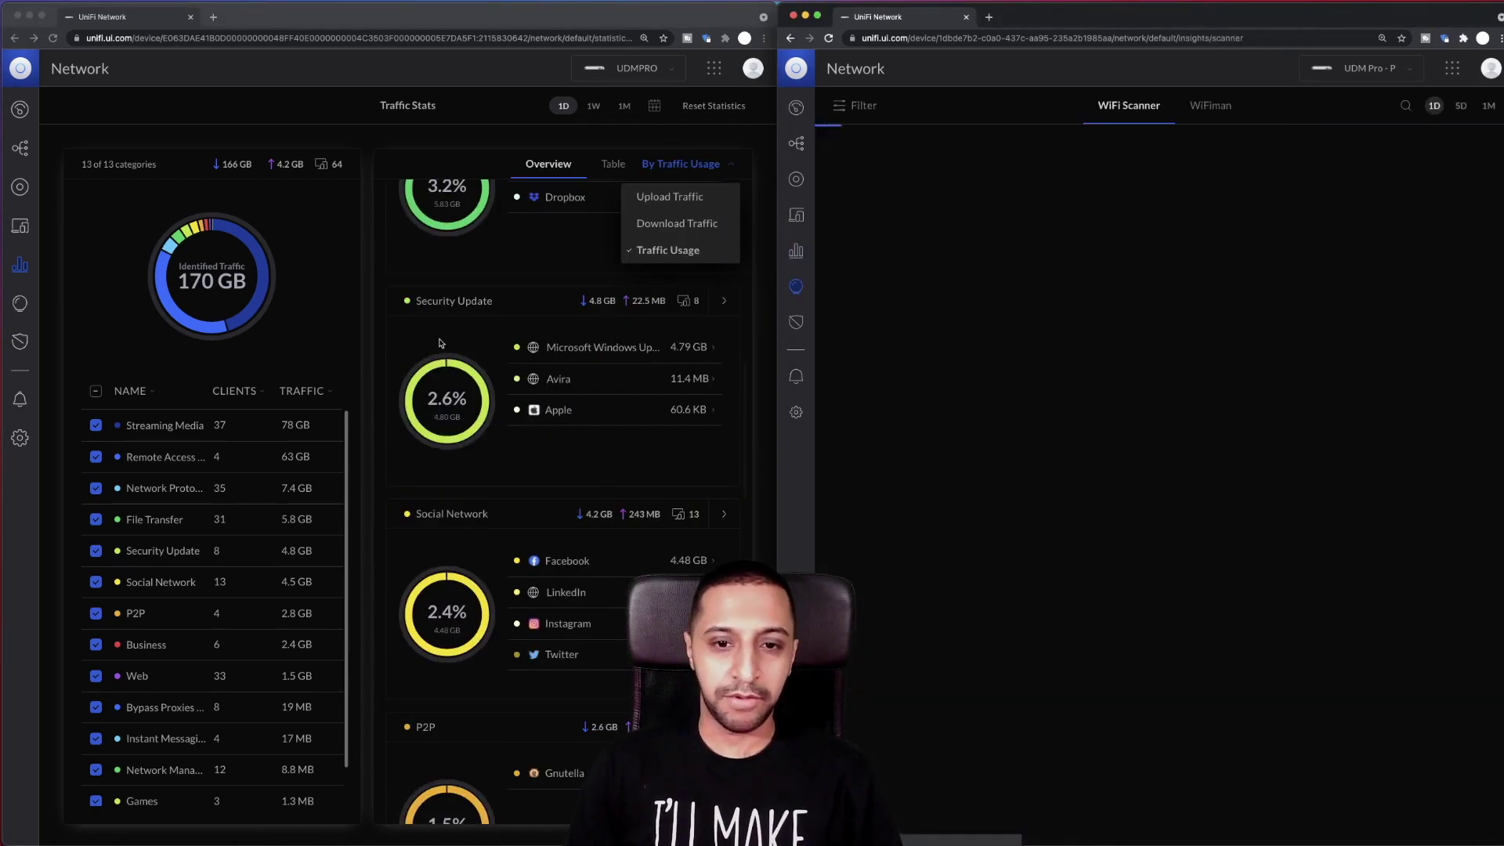
- Open and scroll through the WiFi scan results on UDMPRO
{"action": "left_click", "coordinate": [20, 305]}
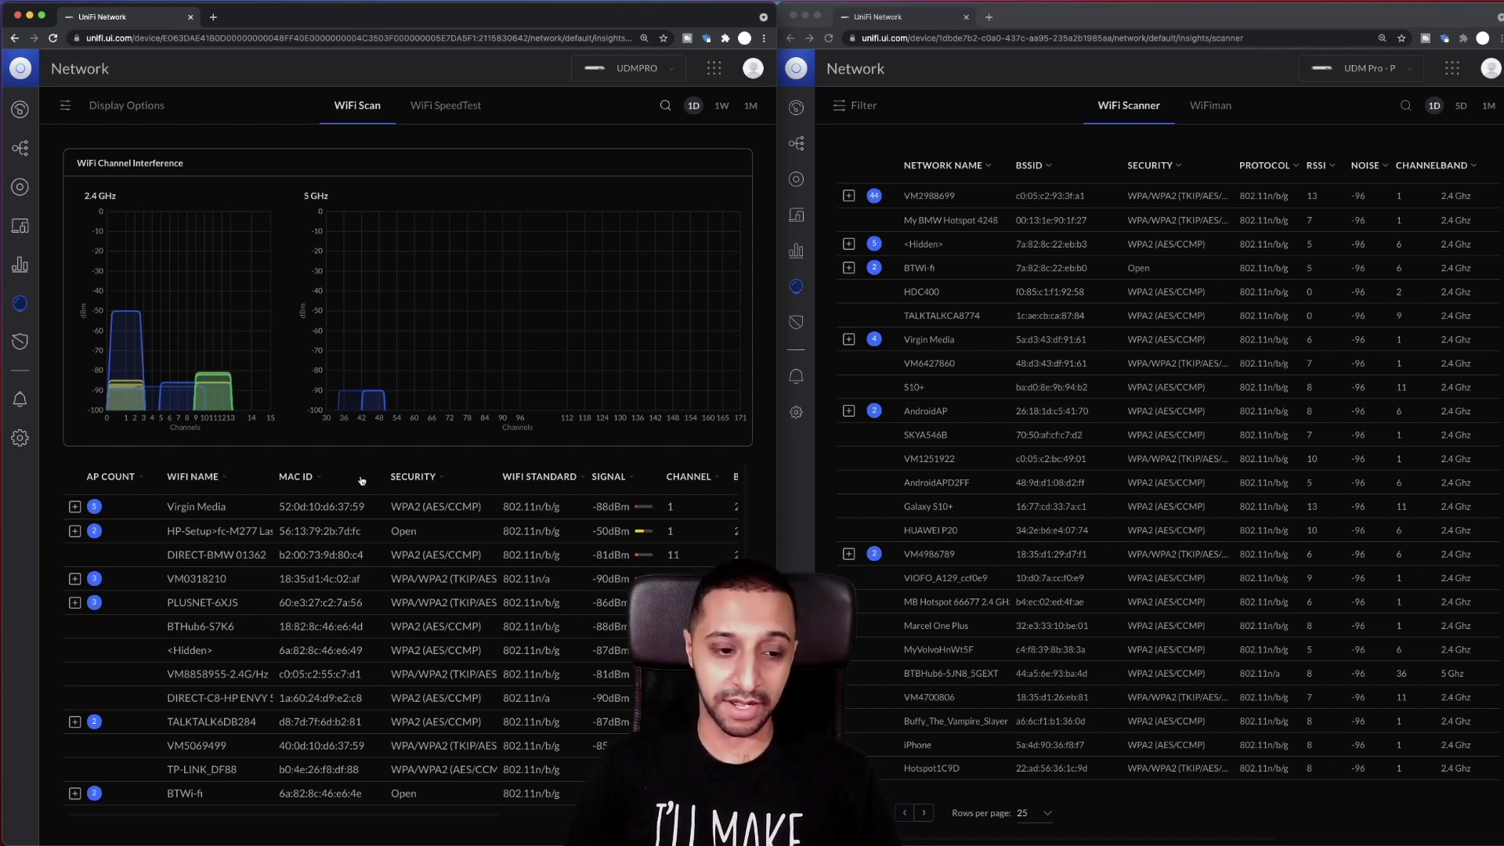
{"action": "scroll", "coordinate": [361, 480], "scroll_direction": "down", "scroll_amount": 3}
{"action": "scroll", "coordinate": [983, 460], "scroll_direction": "down", "scroll_amount": 1}
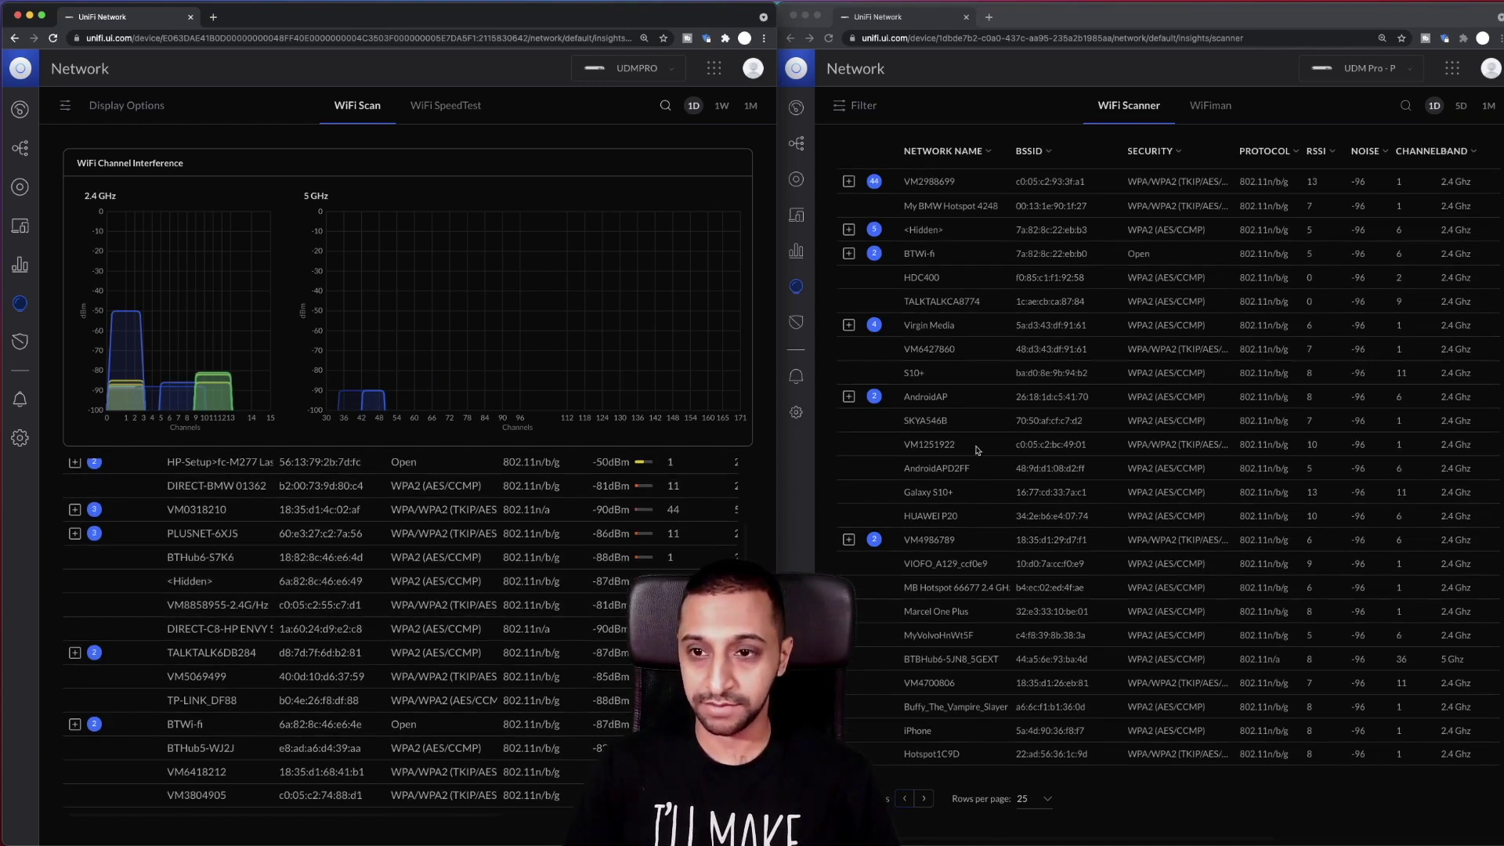
{"action": "scroll", "coordinate": [992, 366], "scroll_direction": "up", "scroll_amount": 1}
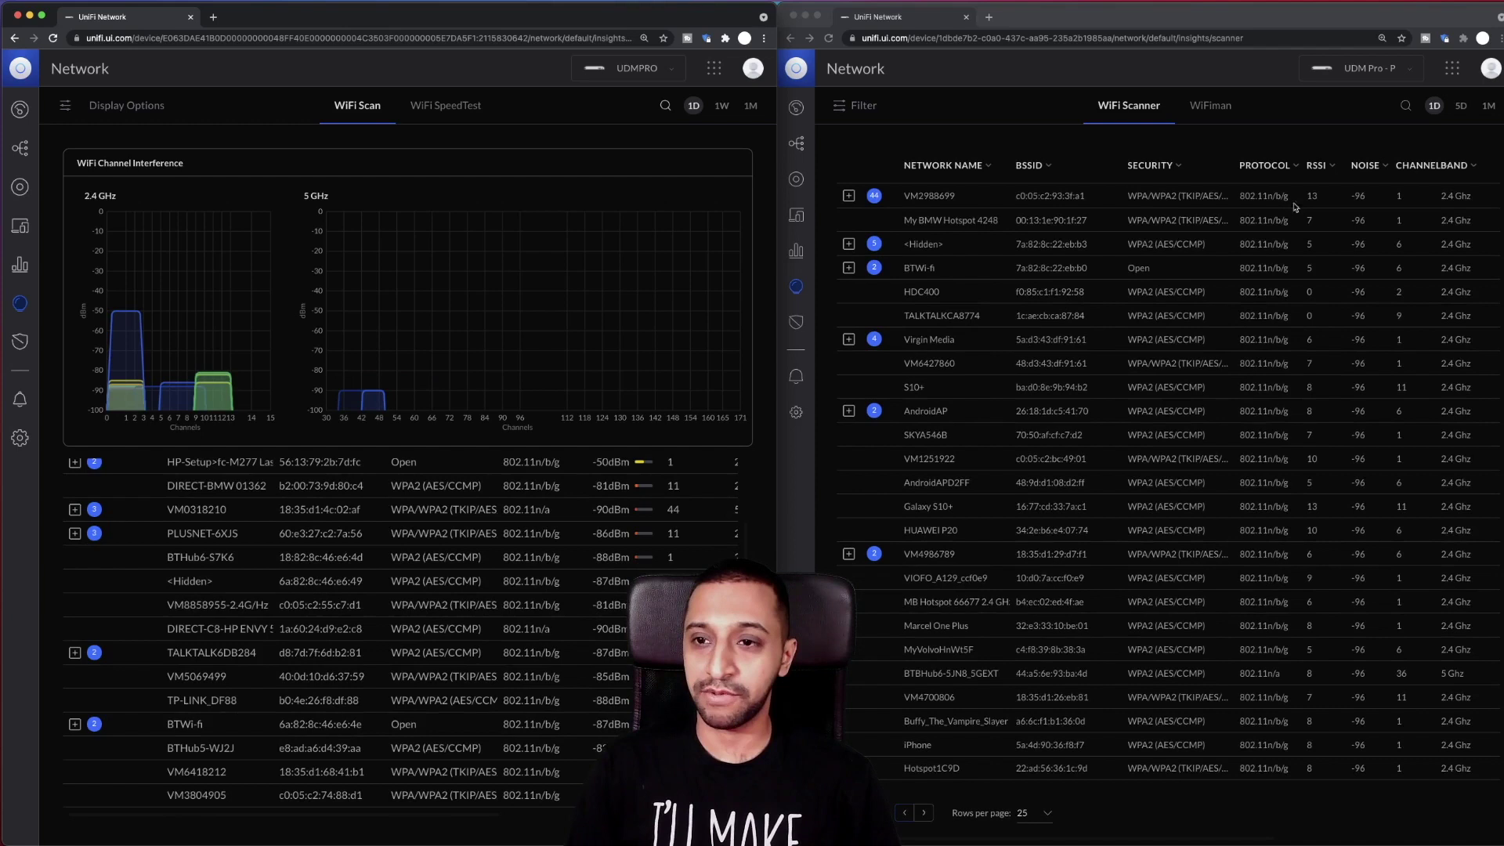
- View WiFiman results on UDM Pro - P and WiFi SpeedTest on UDMPRO, then open Threat Management on both
{"action": "left_click", "coordinate": [1210, 109]}
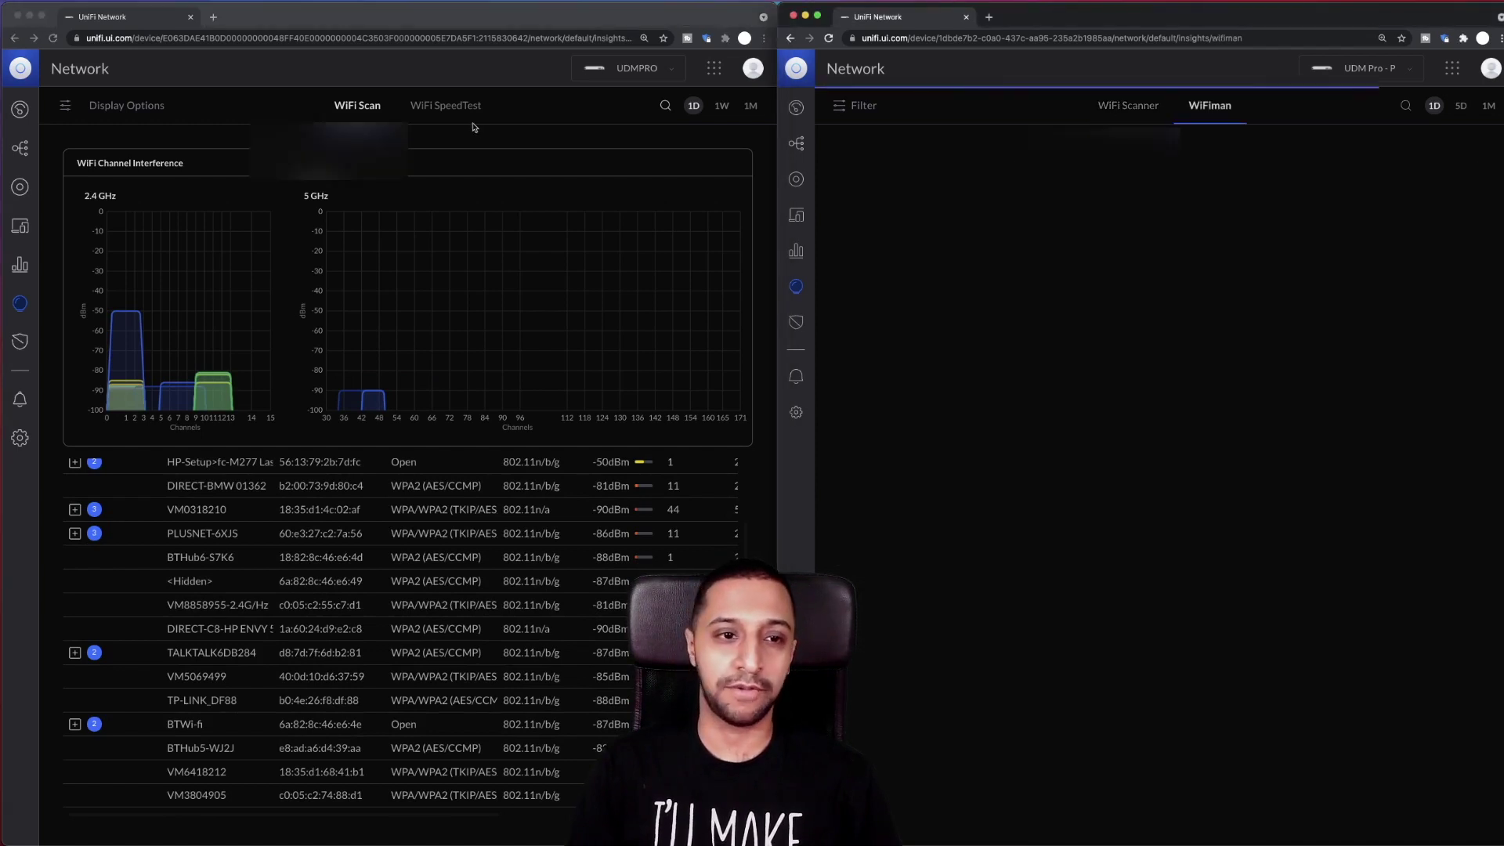
{"action": "left_click", "coordinate": [448, 106]}
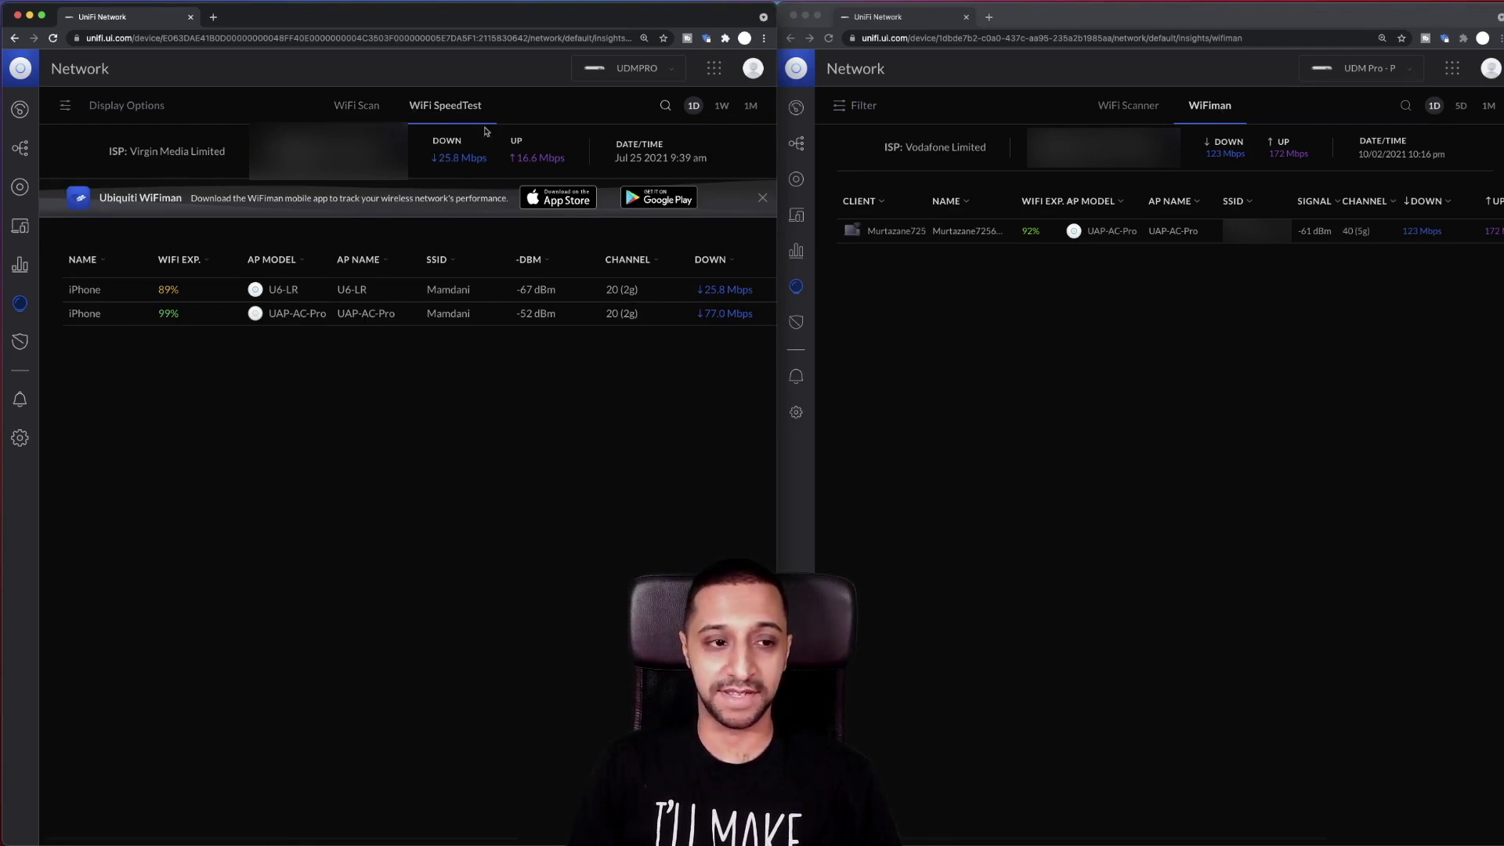
{"action": "left_click", "coordinate": [20, 340]}
{"action": "left_click", "coordinate": [798, 323]}
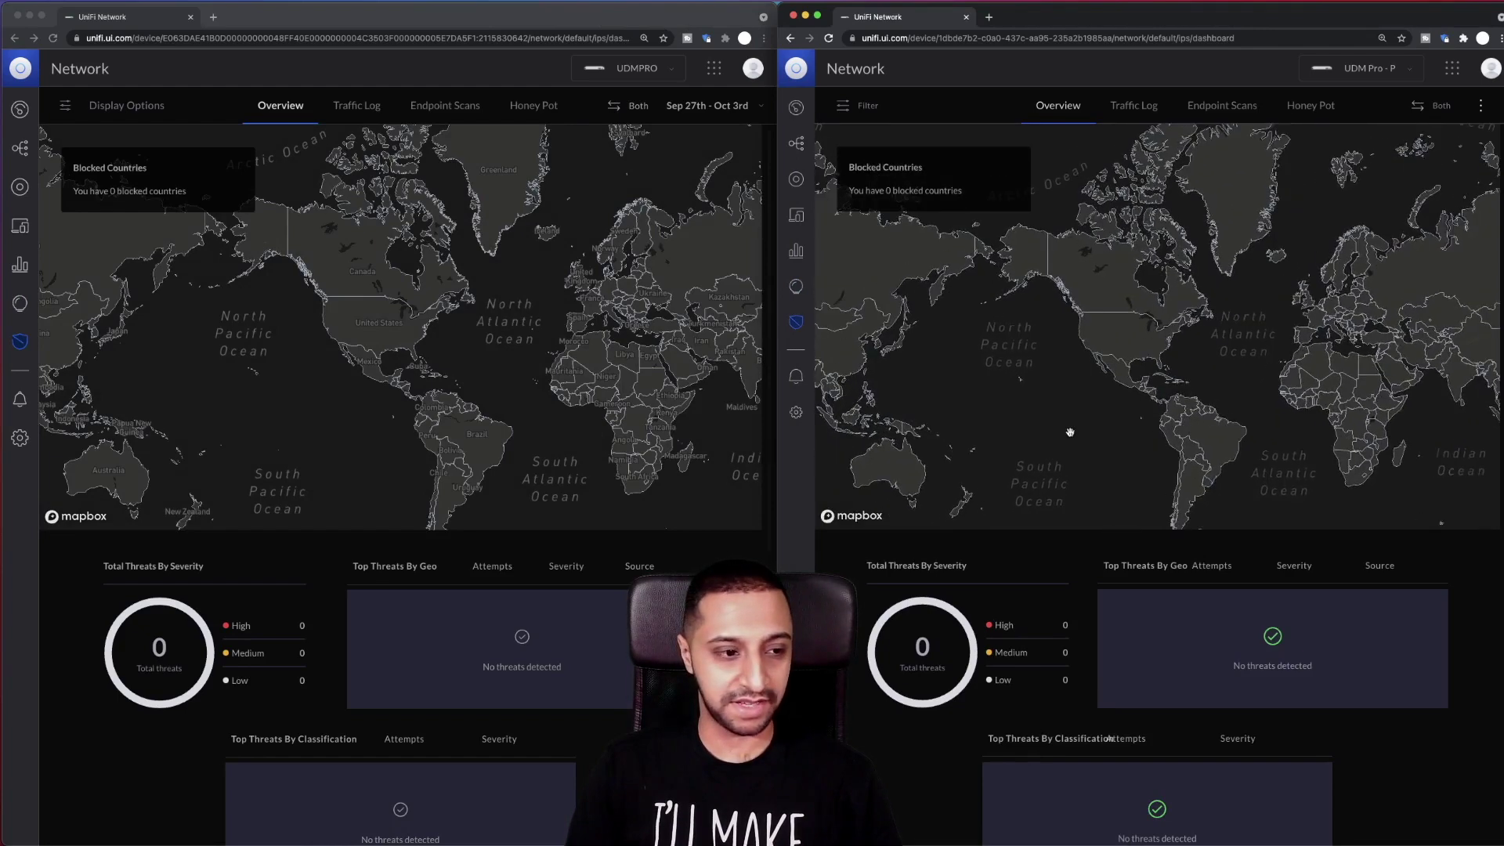
- Open the notifications and alerts lists on both consoles, plus UDMPRO's notification display options
{"action": "scroll", "coordinate": [1070, 432], "scroll_direction": "up", "scroll_amount": 3}
{"action": "scroll", "coordinate": [493, 376], "scroll_direction": "down", "scroll_amount": 3}
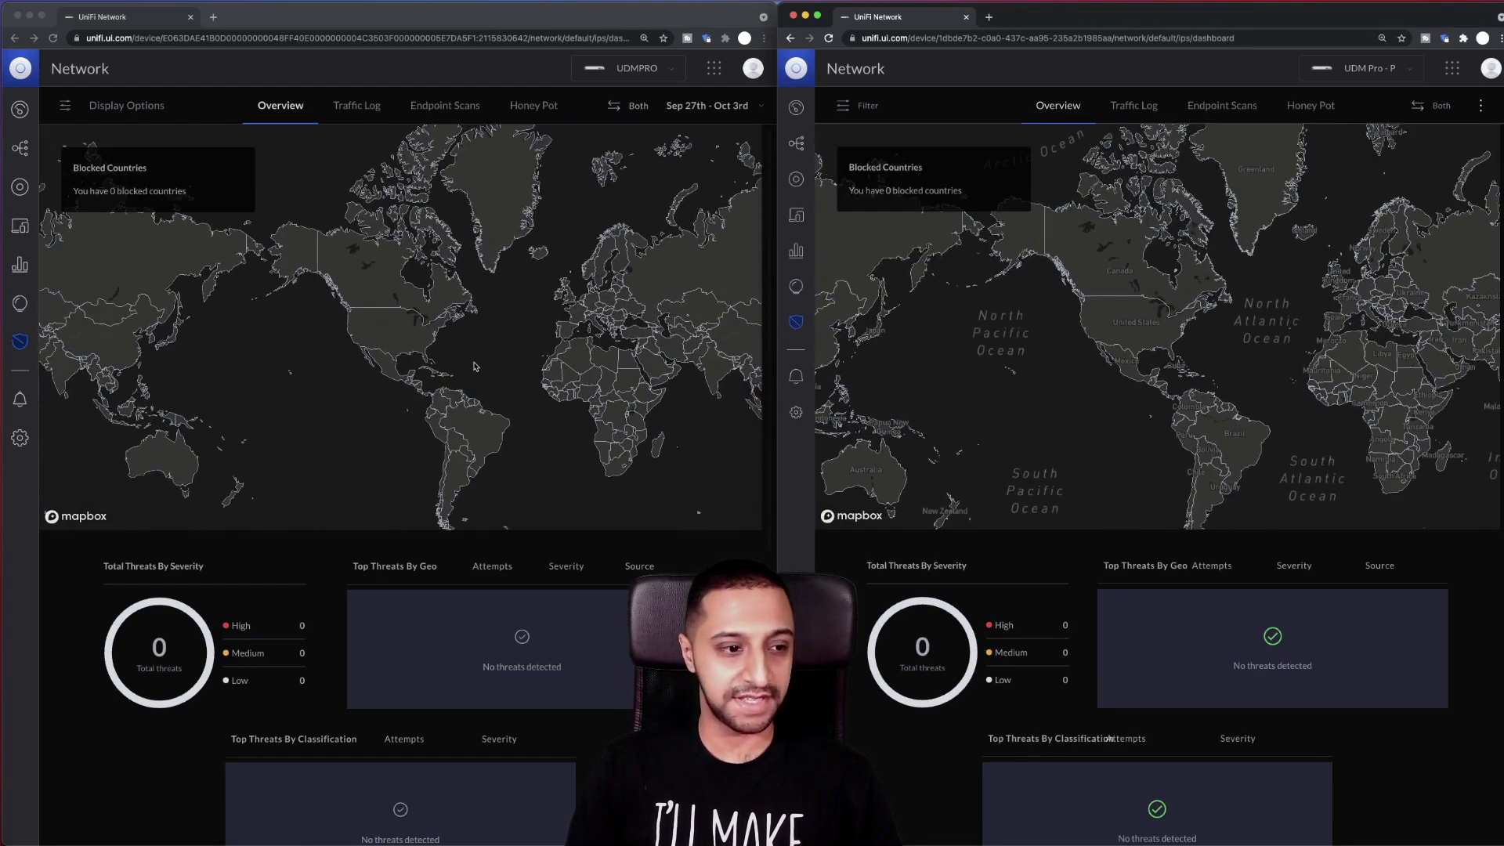
{"action": "left_click", "coordinate": [21, 402]}
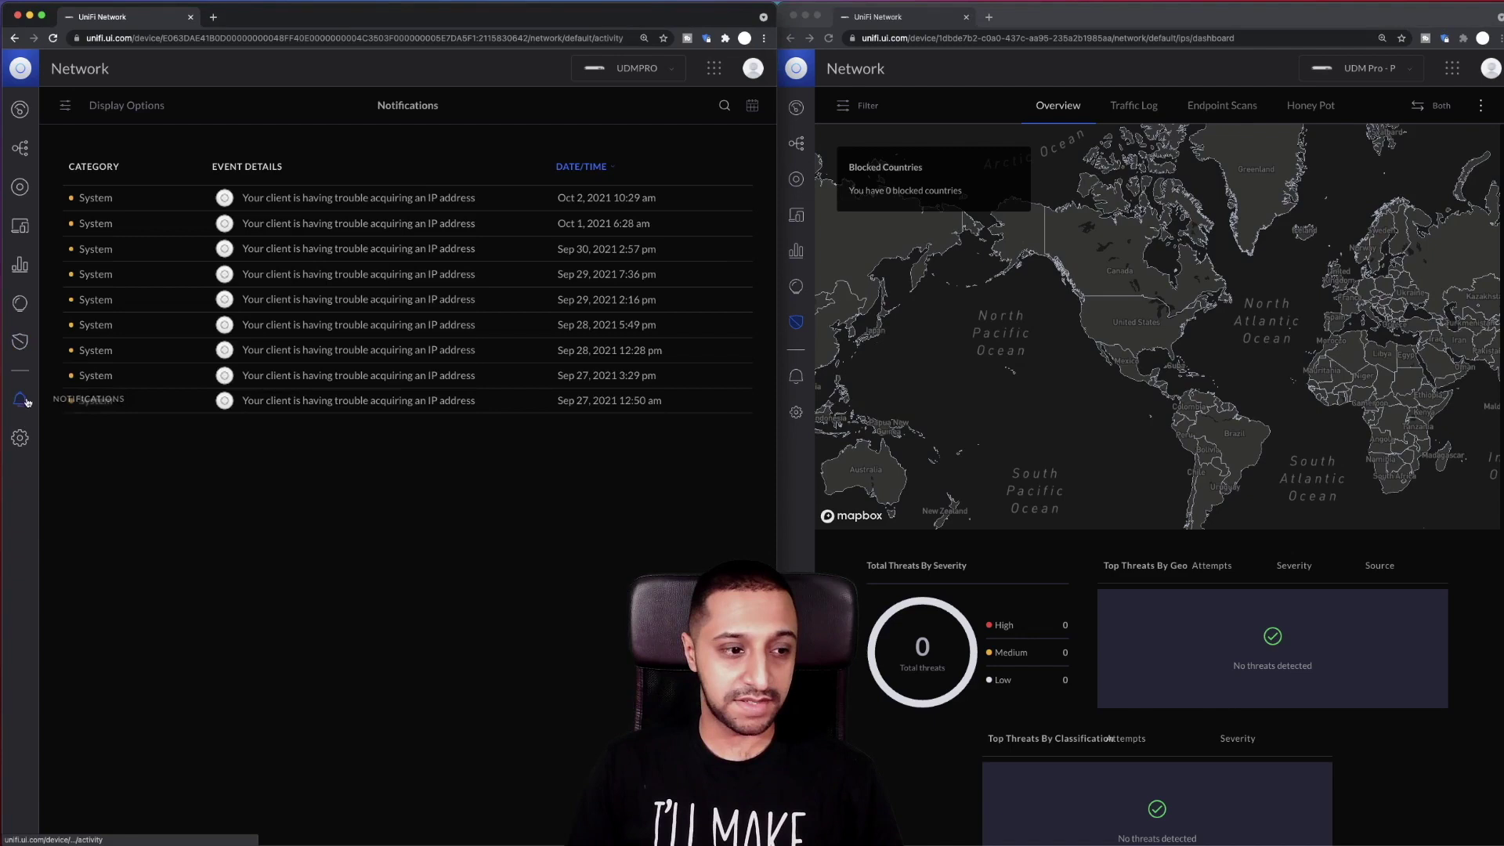
{"action": "left_click", "coordinate": [795, 376]}
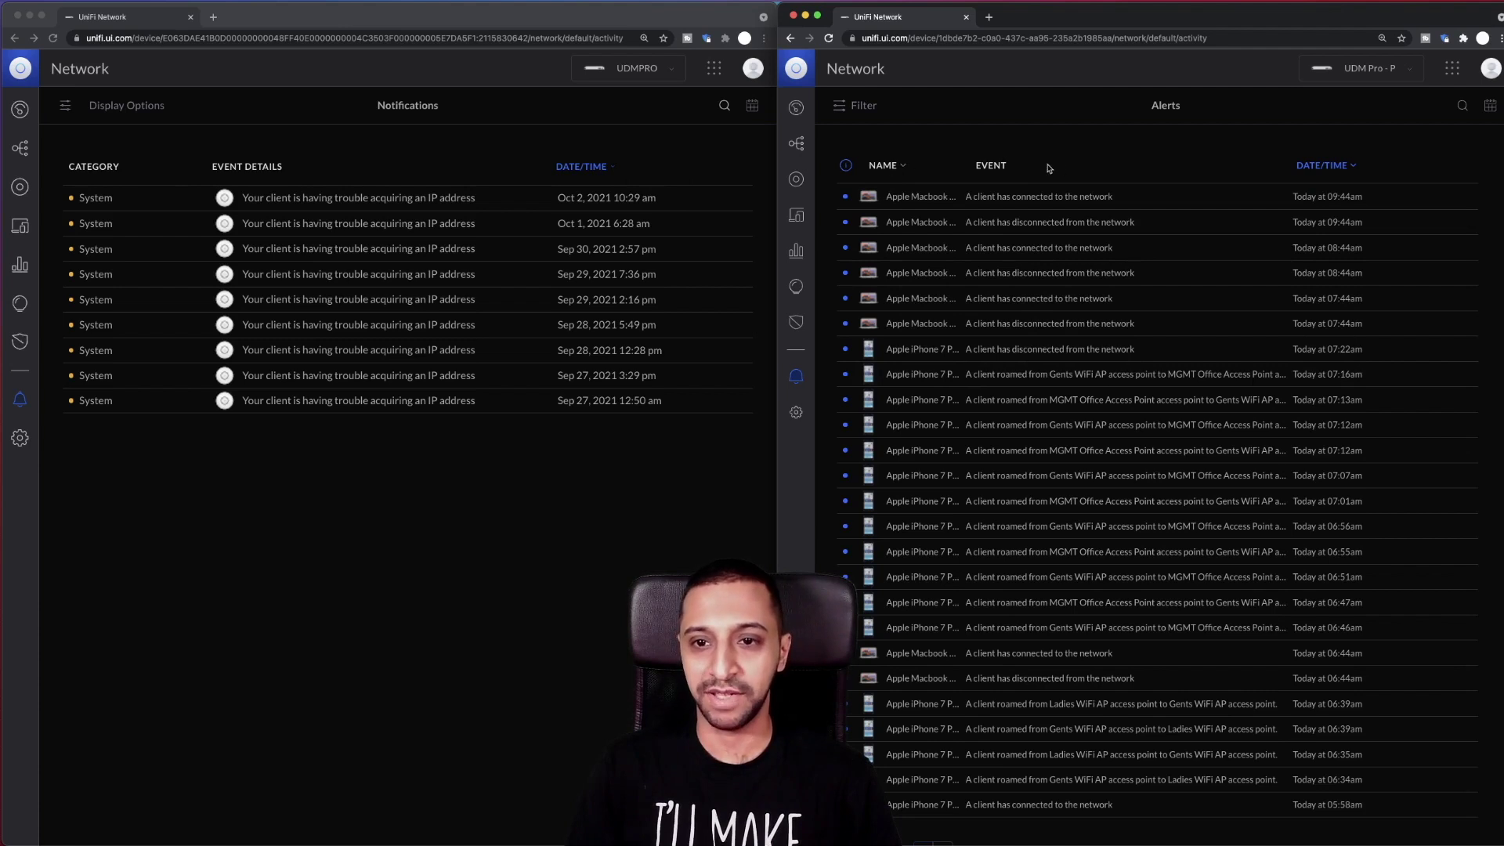
{"action": "left_click", "coordinate": [64, 110]}
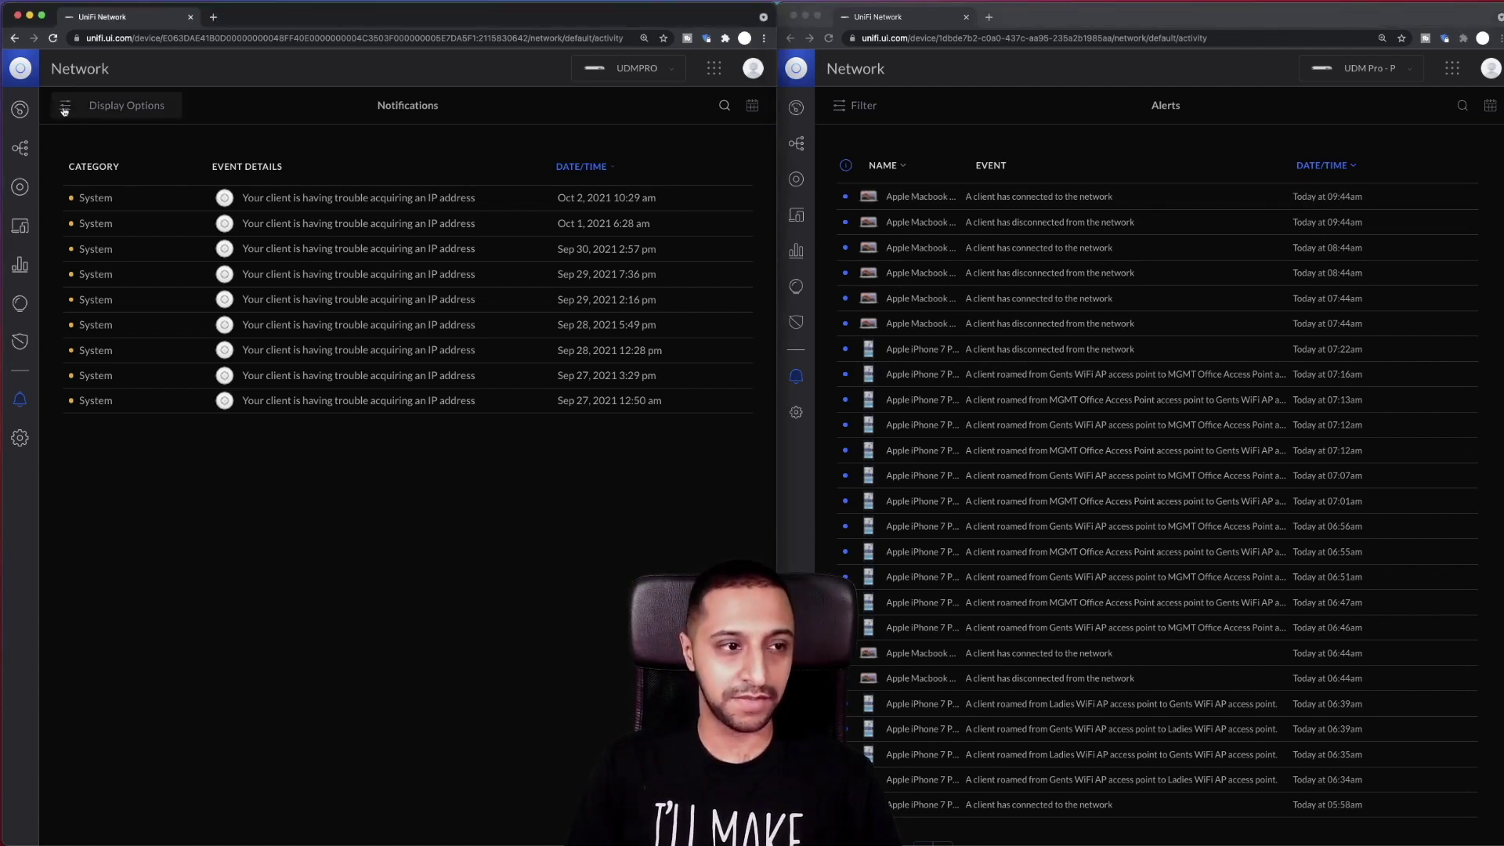
{"action": "left_click", "coordinate": [64, 111]}
- Expand the Alert Type, Category, UniFi Devices and Device Type filters, then go to WiFi settings
{"action": "left_click", "coordinate": [862, 105]}
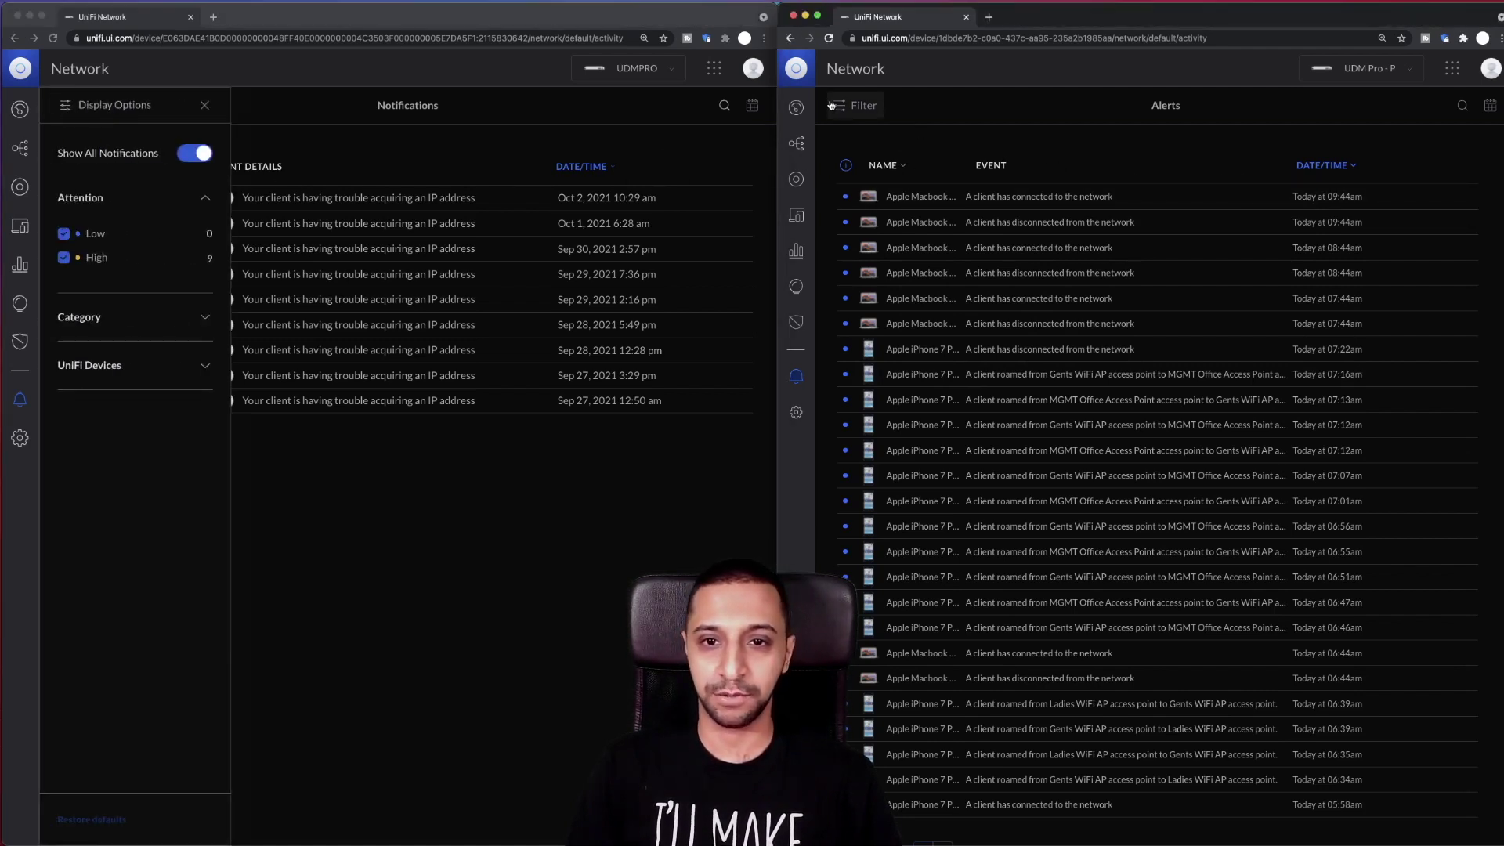
{"action": "left_click", "coordinate": [933, 141]}
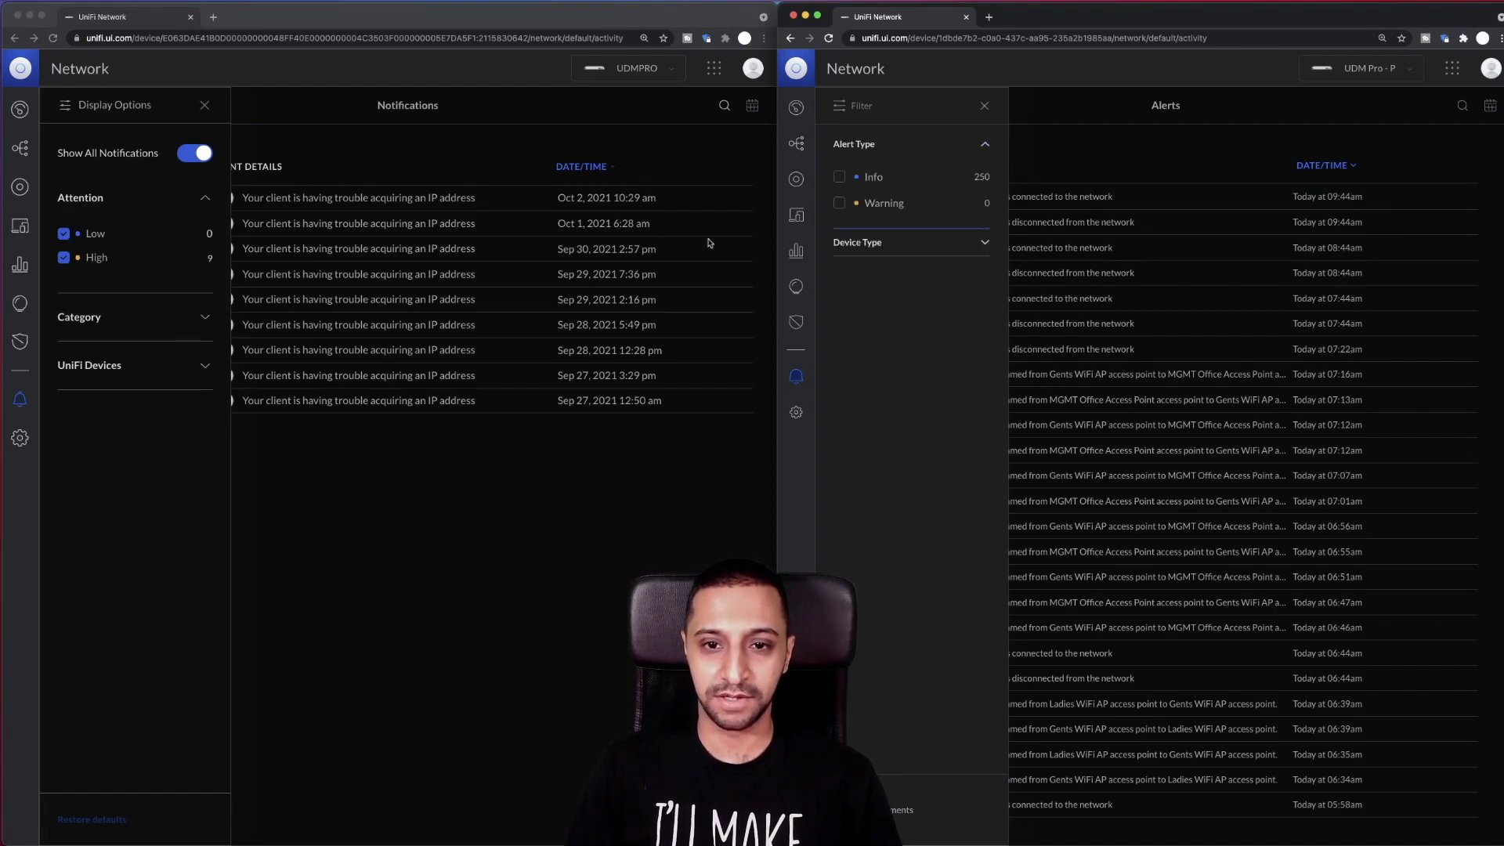
{"action": "left_click", "coordinate": [179, 340]}
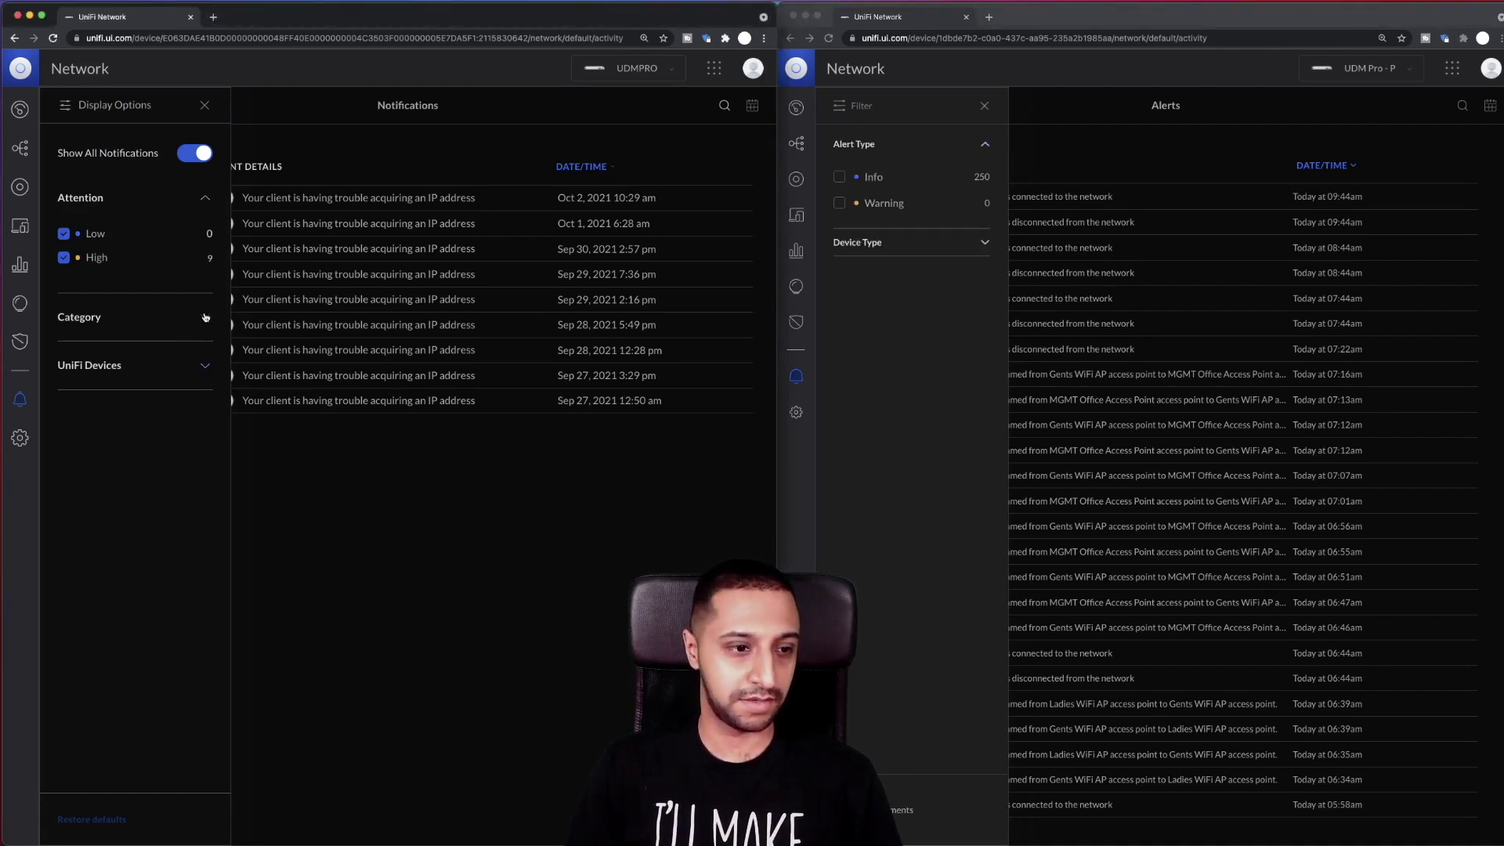
{"action": "left_click", "coordinate": [205, 317]}
{"action": "left_click", "coordinate": [206, 501]}
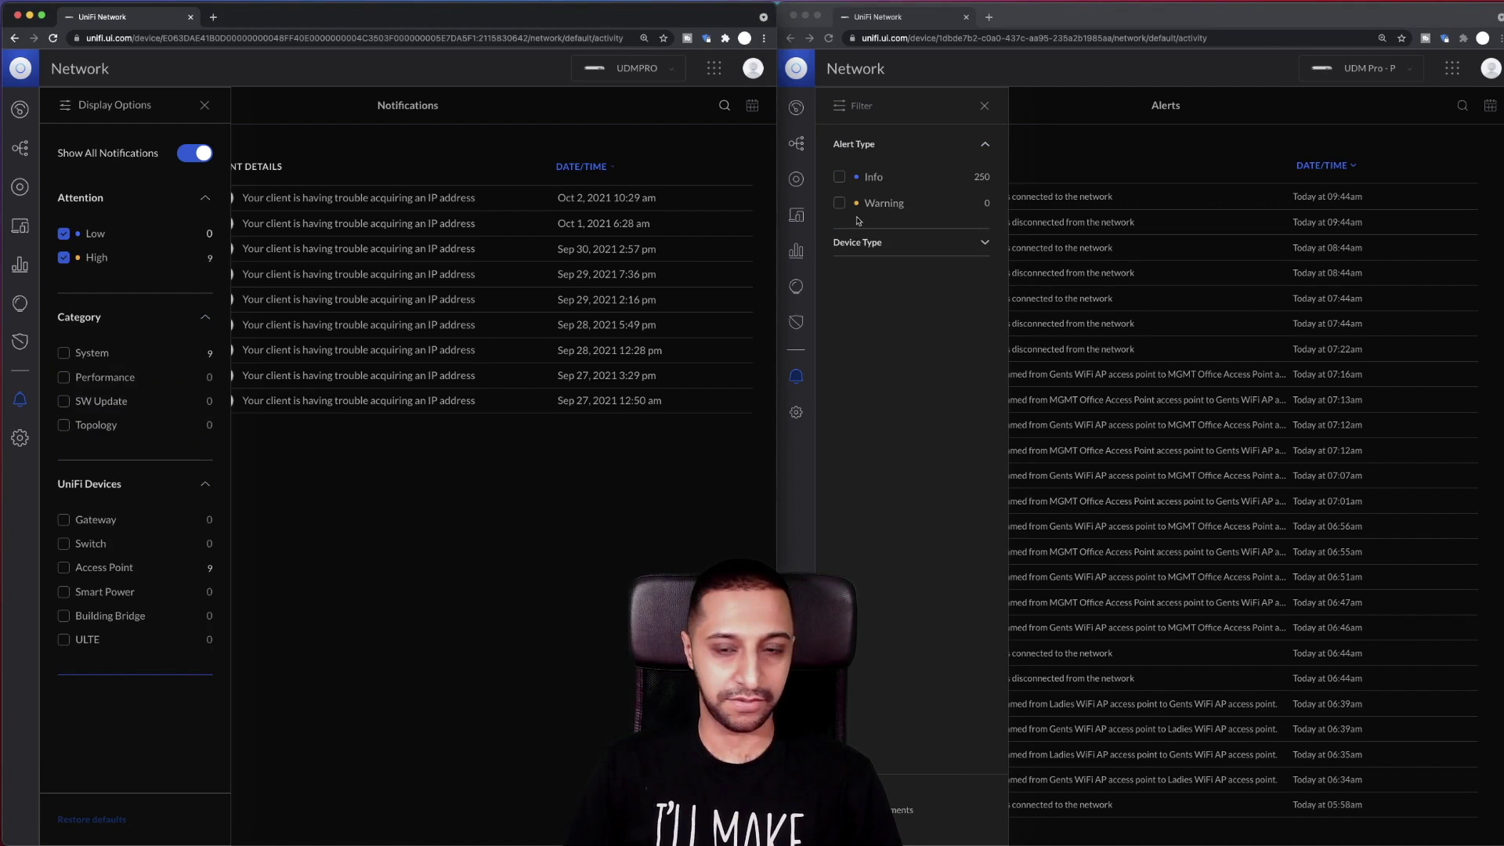
{"action": "left_click", "coordinate": [955, 250]}
{"action": "left_click", "coordinate": [966, 257]}
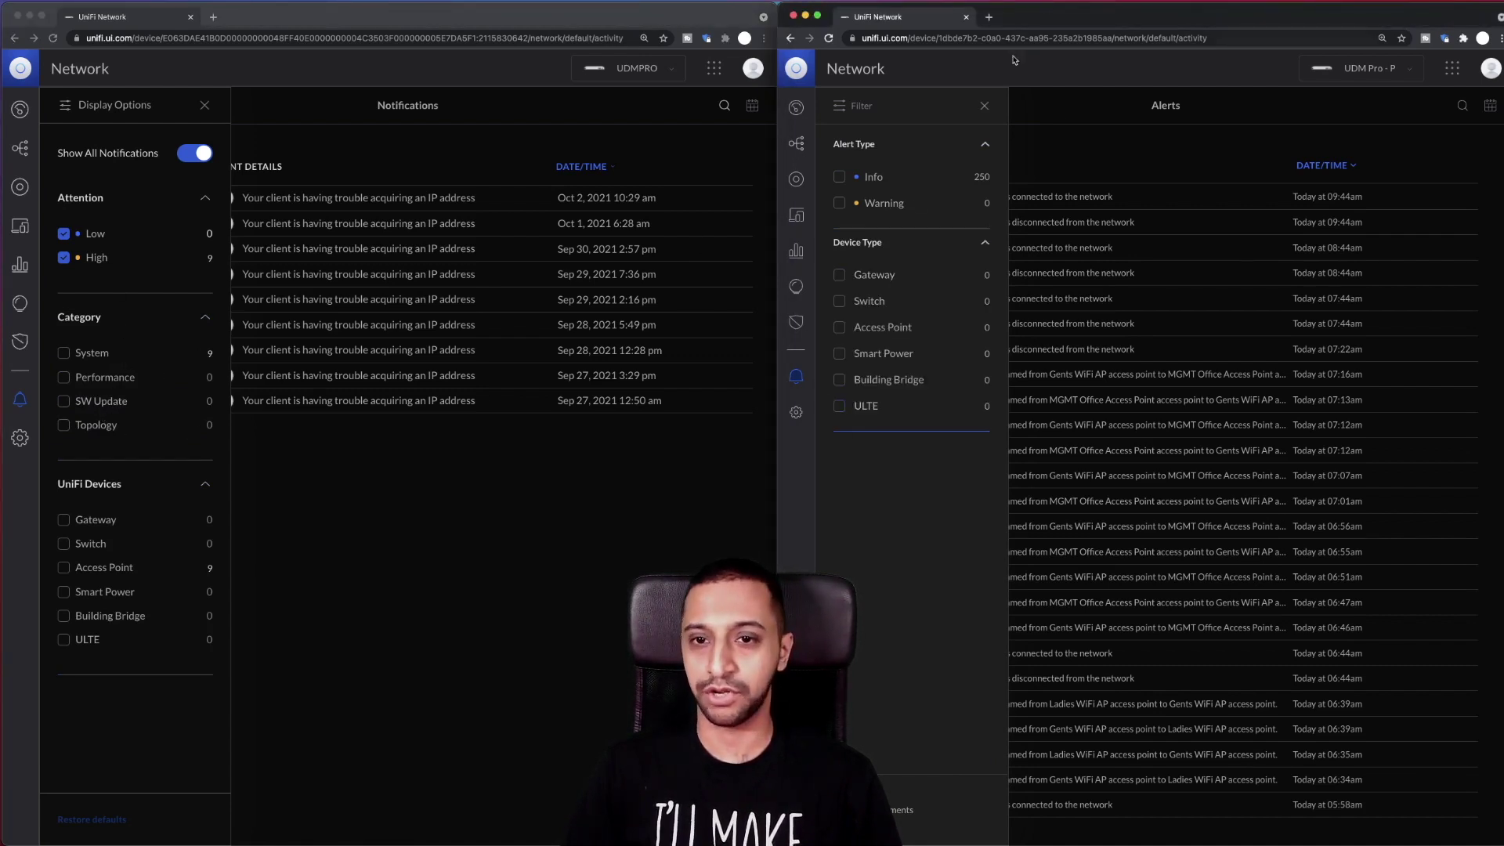
{"action": "left_click", "coordinate": [984, 105]}
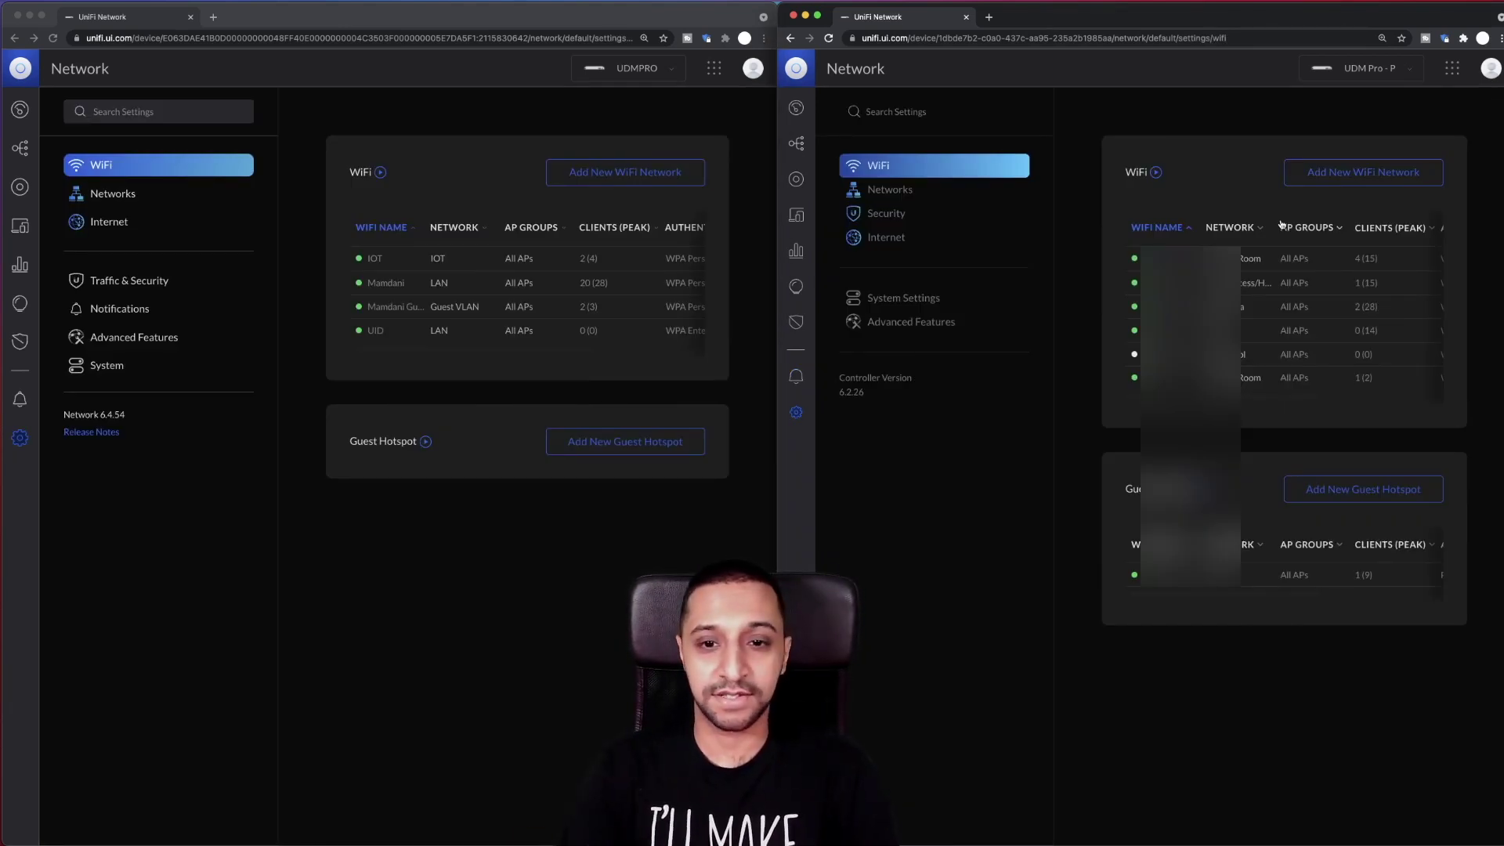
{"action": "left_click", "coordinate": [83, 416]}
{"action": "left_click_drag", "start_coordinate": [75, 415], "coordinate": [135, 417]}
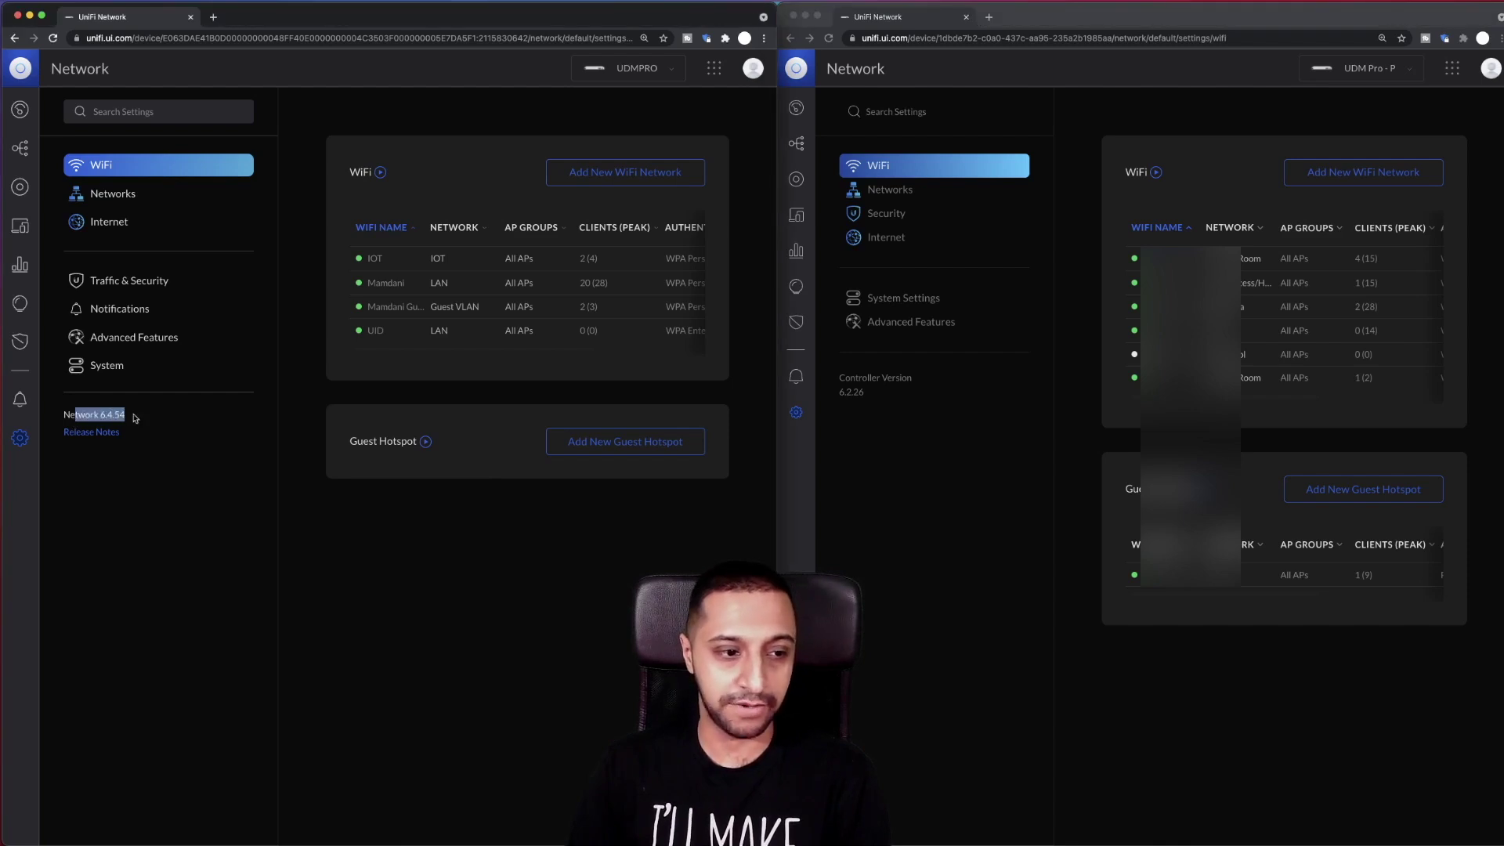
{"action": "left_click", "coordinate": [865, 379]}
{"action": "left_click_drag", "start_coordinate": [908, 383], "coordinate": [862, 380]}
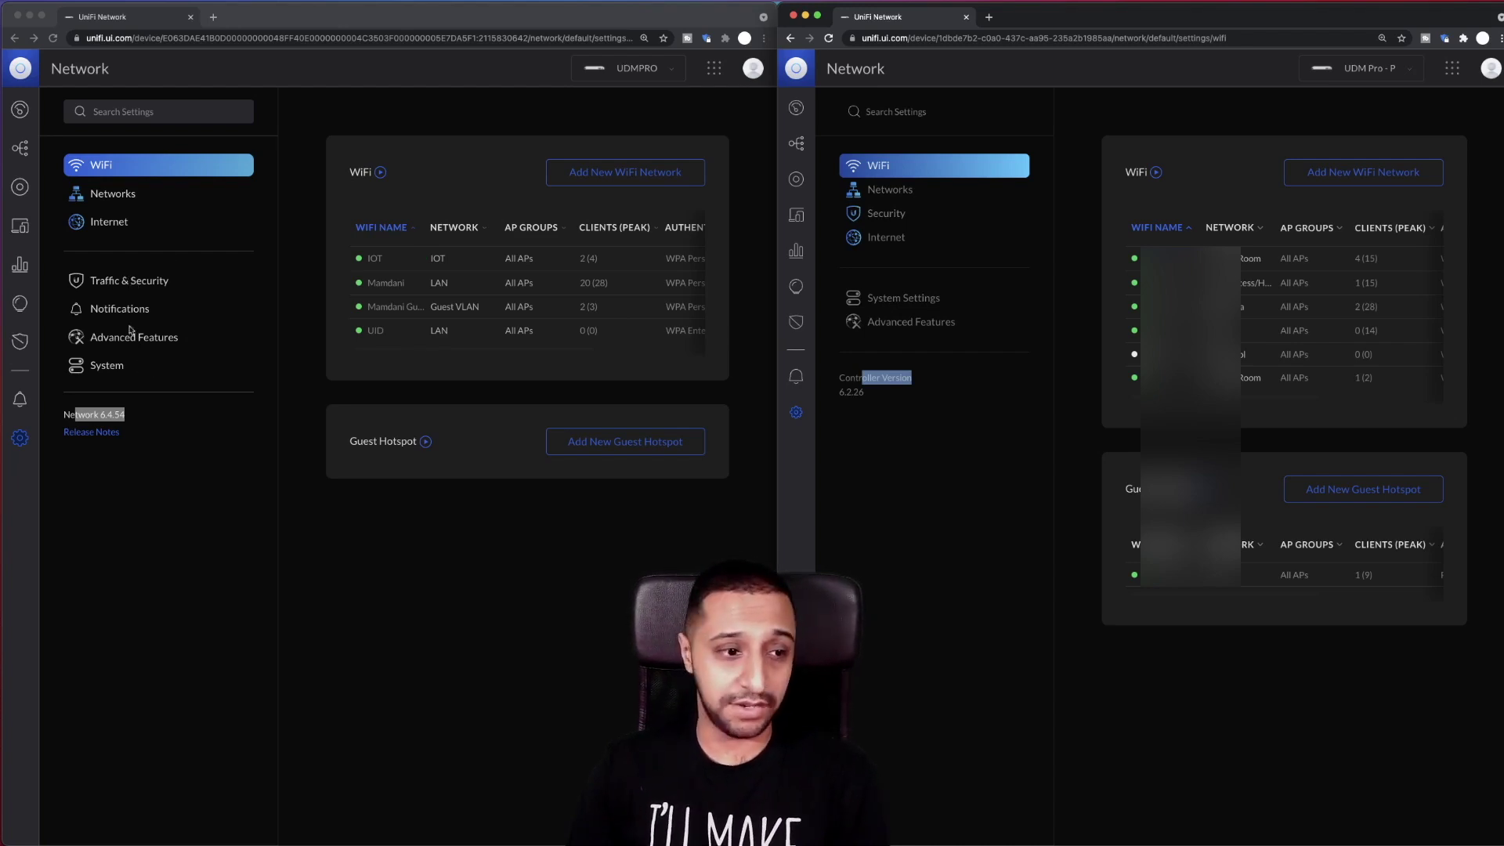
{"action": "left_click", "coordinate": [155, 314]}
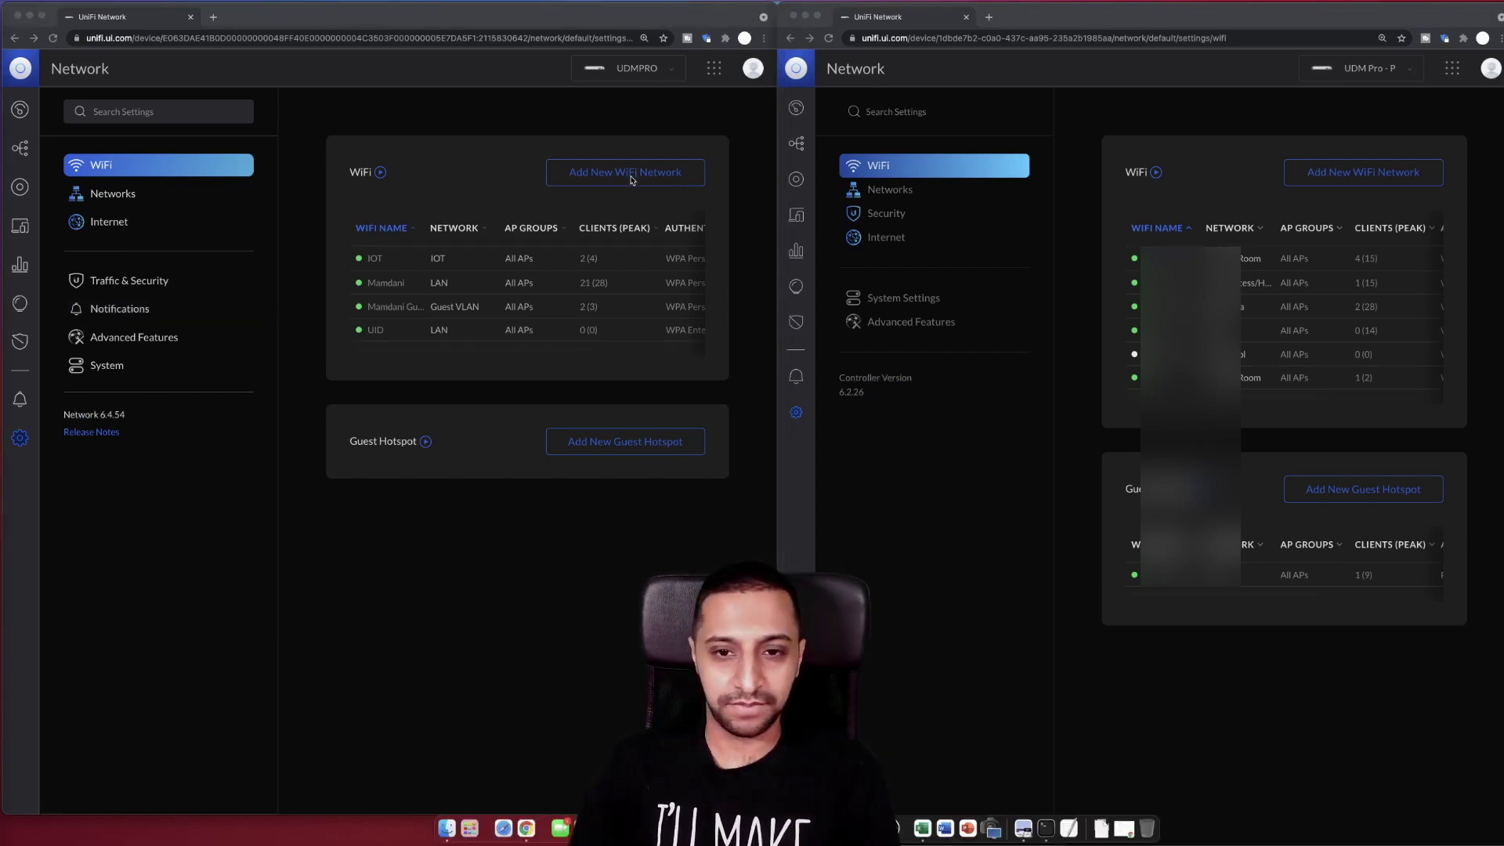
{"action": "left_click", "coordinate": [503, 179]}
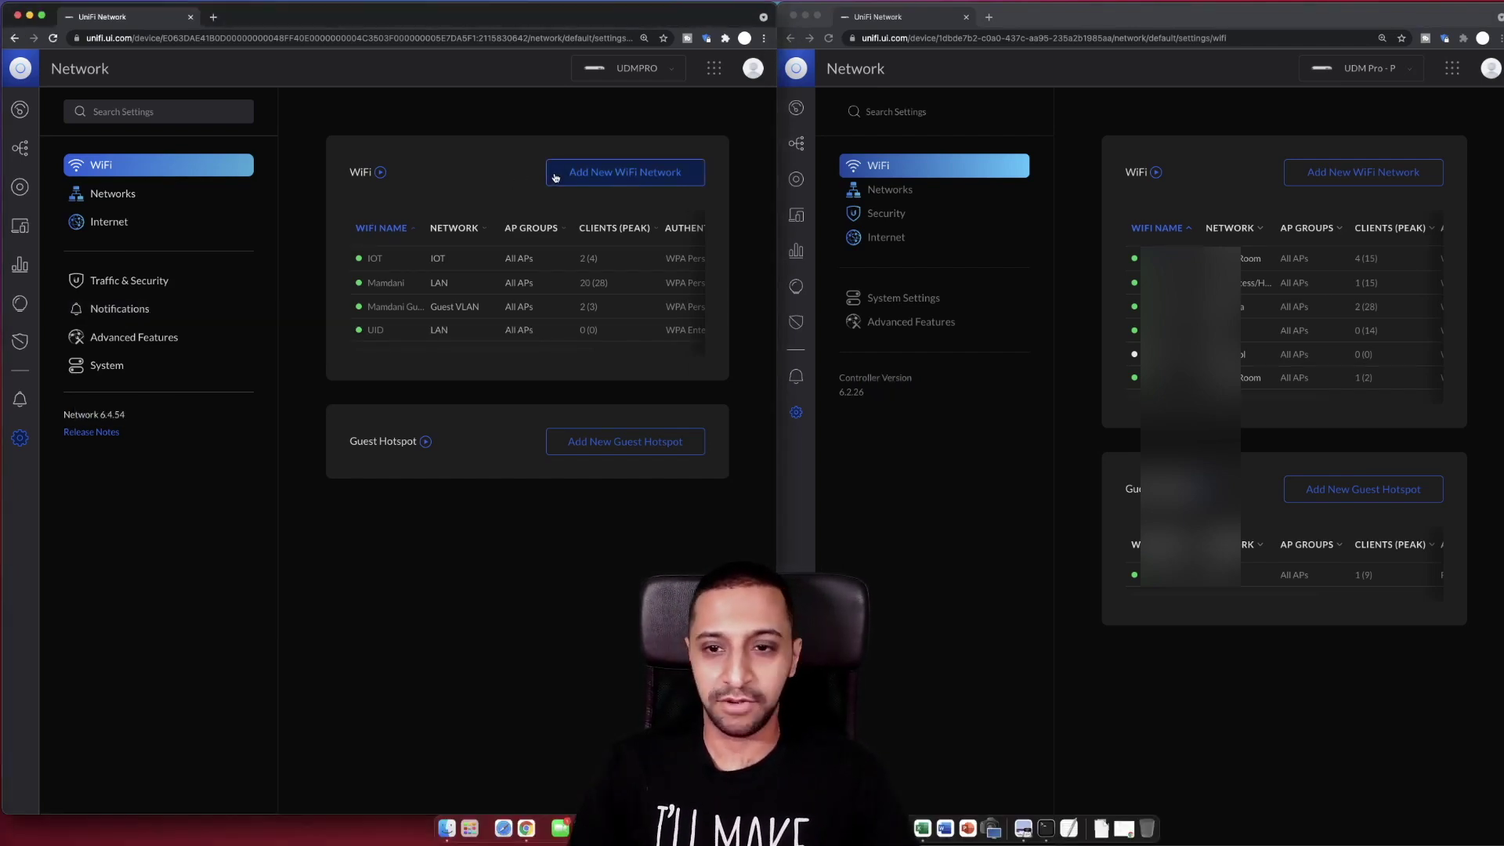
{"action": "left_click", "coordinate": [572, 175]}
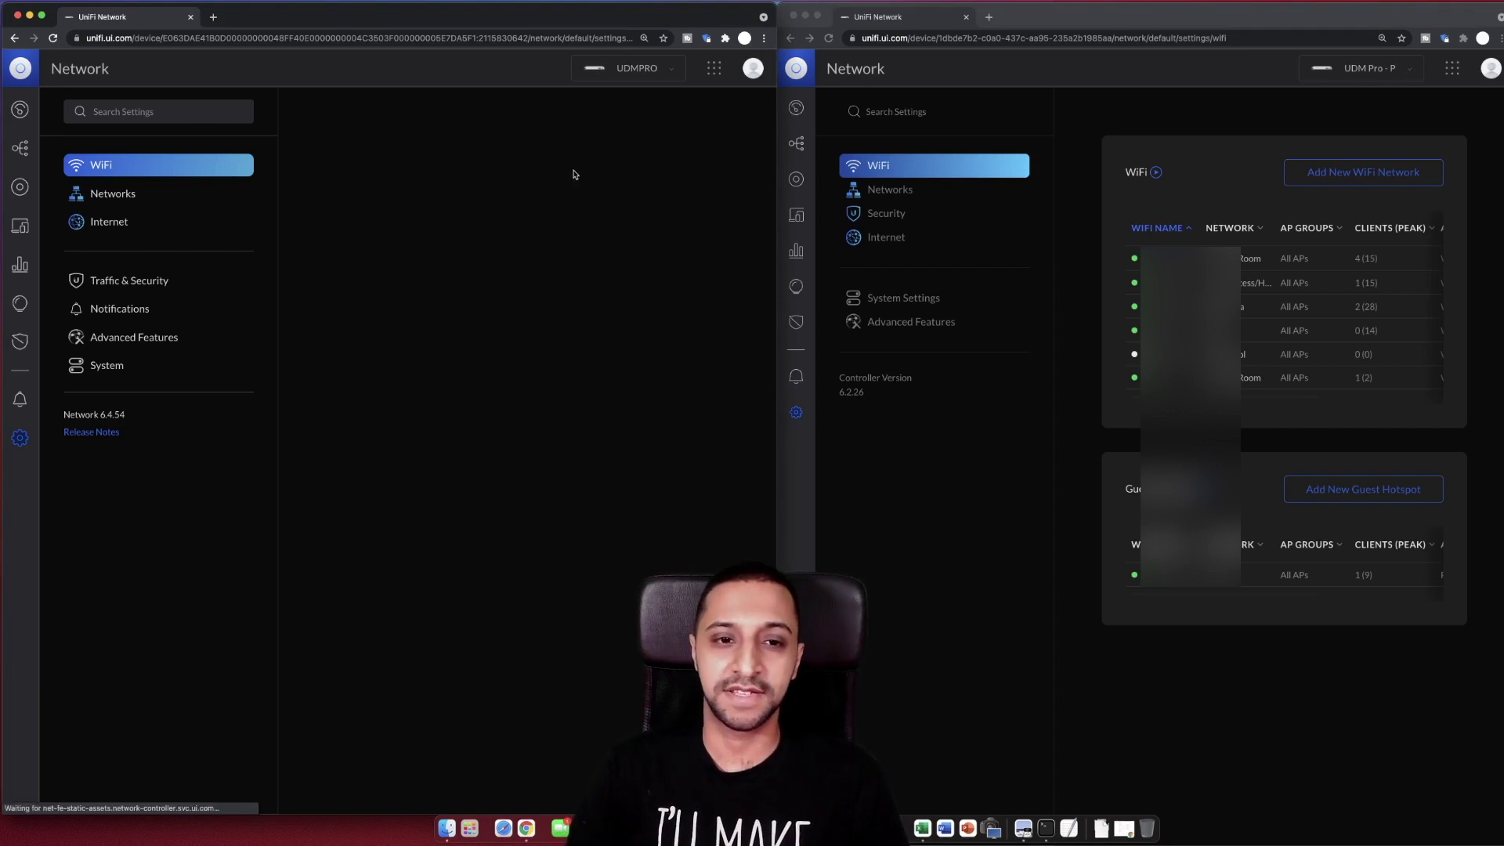
{"action": "left_click", "coordinate": [1361, 171]}
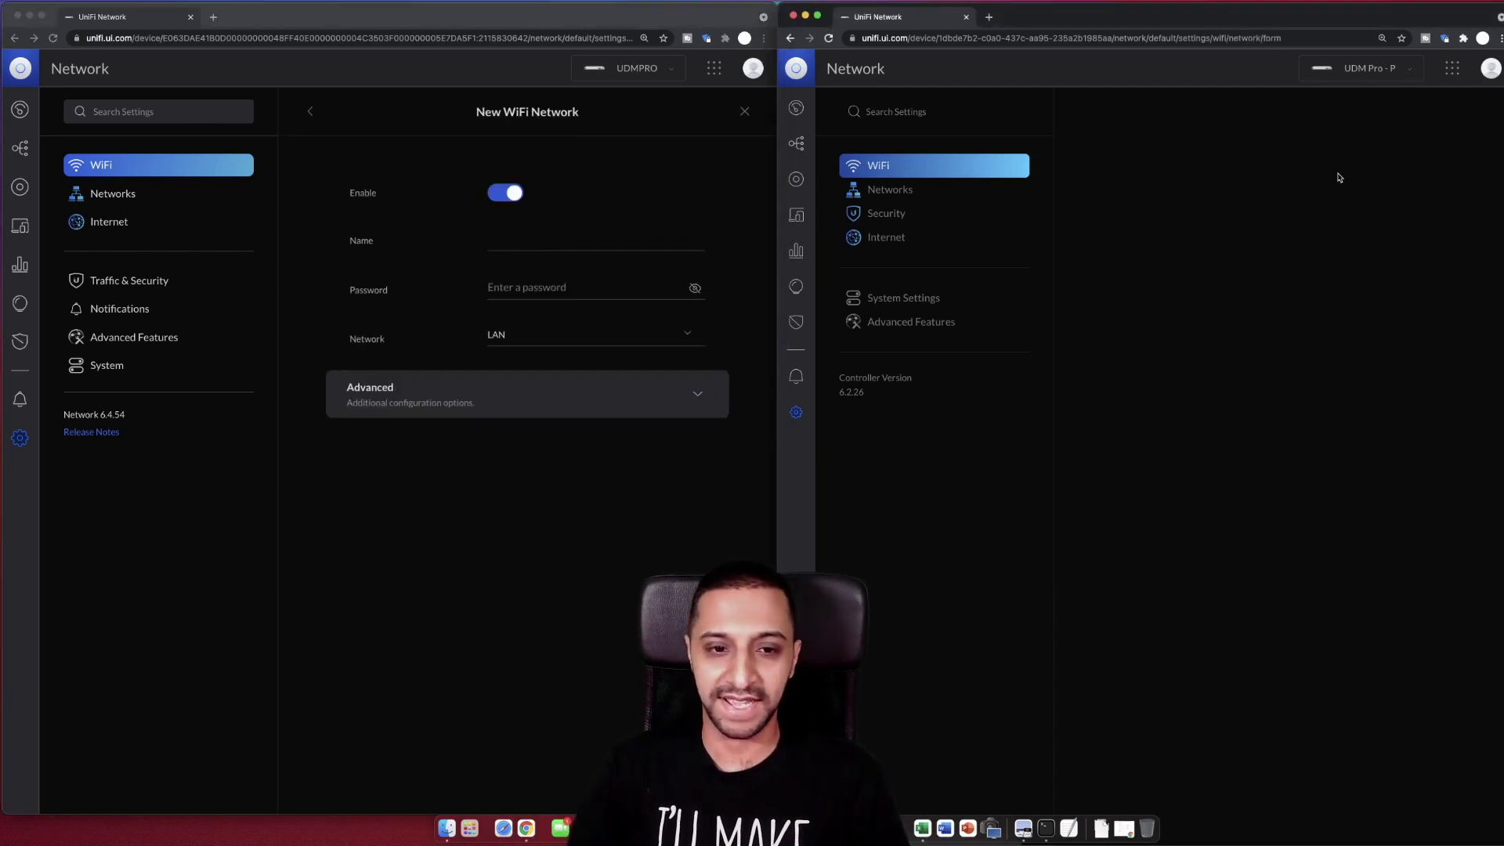
{"action": "left_click", "coordinate": [645, 409]}
{"action": "scroll", "coordinate": [645, 400], "scroll_direction": "down", "scroll_amount": 4}
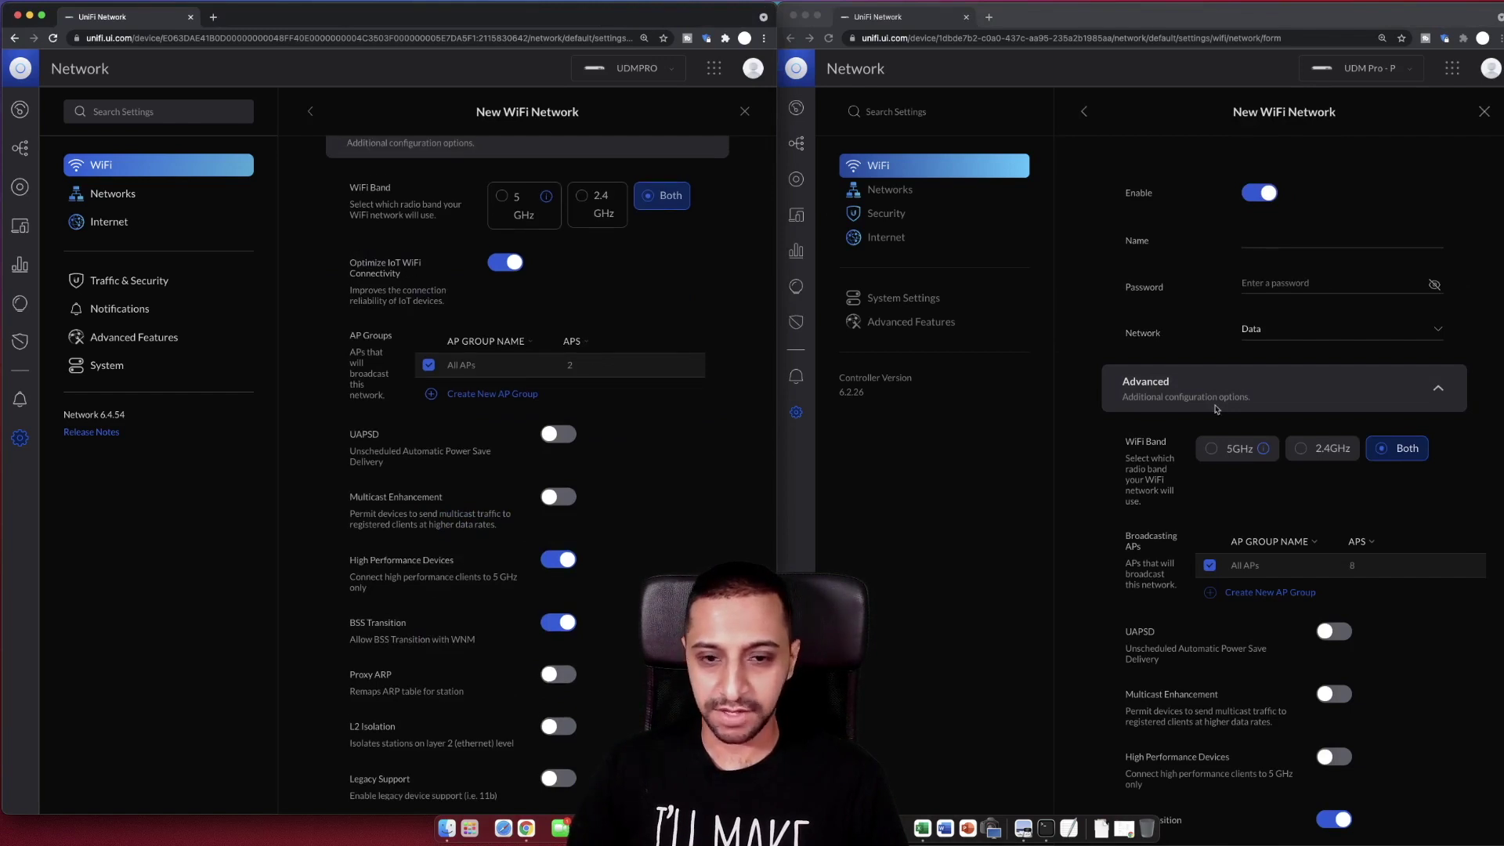
{"action": "scroll", "coordinate": [1245, 408], "scroll_direction": "down", "scroll_amount": 1}
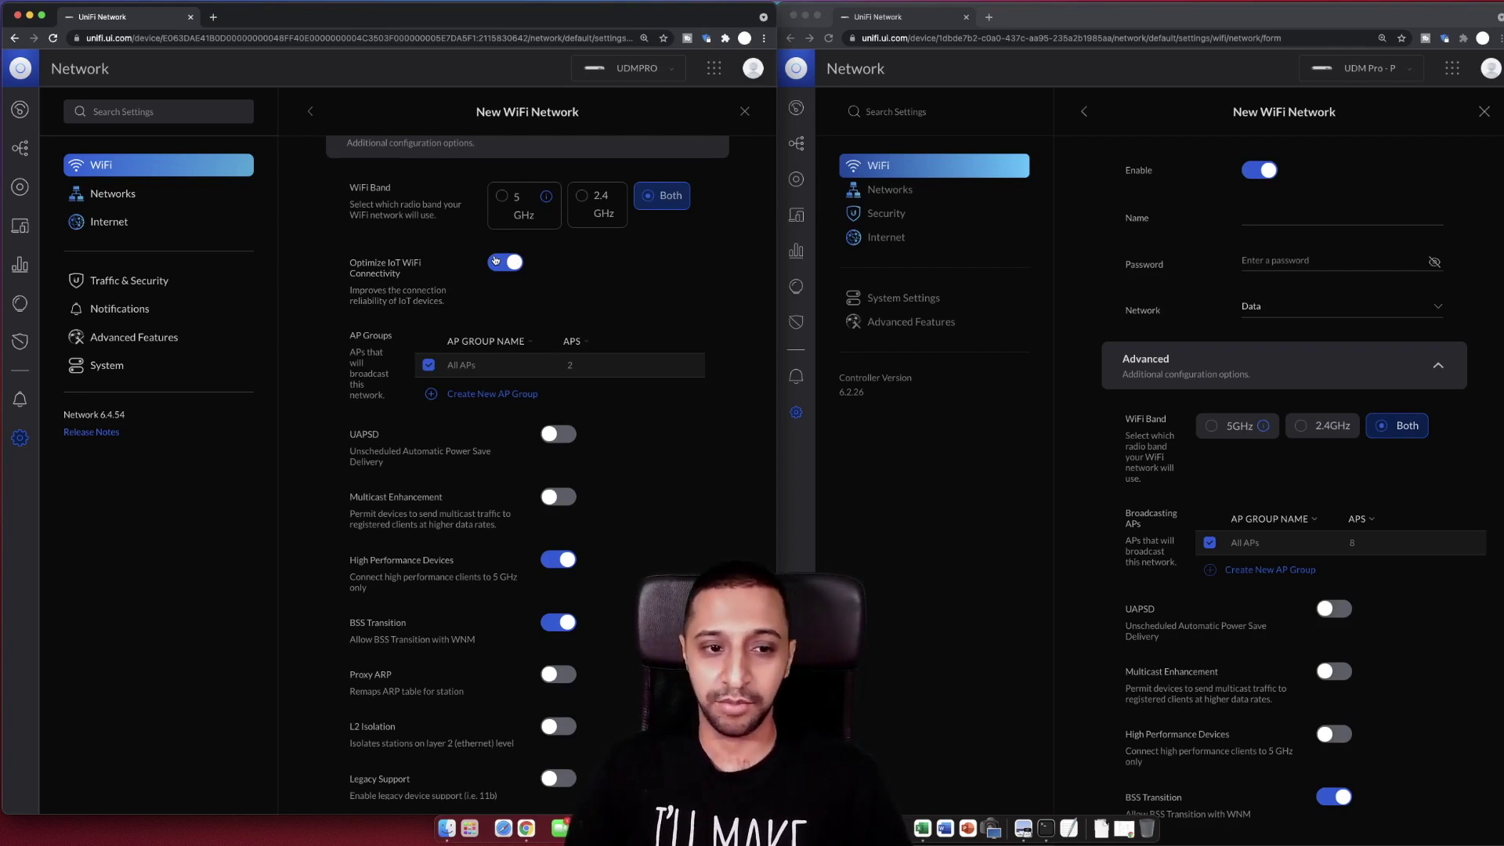
{"action": "scroll", "coordinate": [495, 261], "scroll_direction": "down", "scroll_amount": 2}
{"action": "scroll", "coordinate": [1395, 517], "scroll_direction": "down", "scroll_amount": 5}
{"action": "scroll", "coordinate": [1395, 522], "scroll_direction": "down", "scroll_amount": 3}
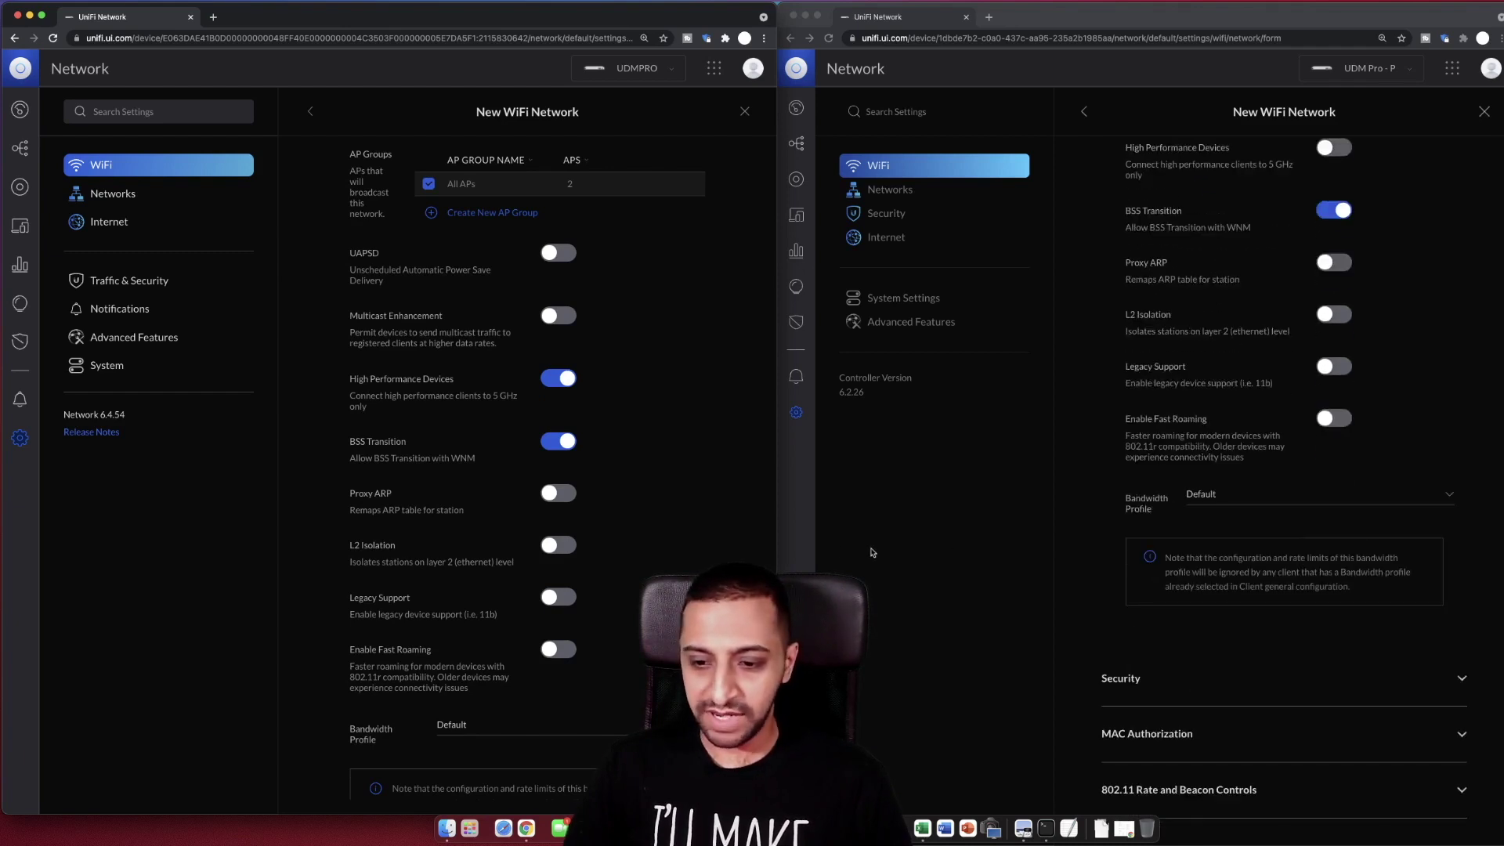
{"action": "scroll", "coordinate": [576, 547], "scroll_direction": "down", "scroll_amount": 8}
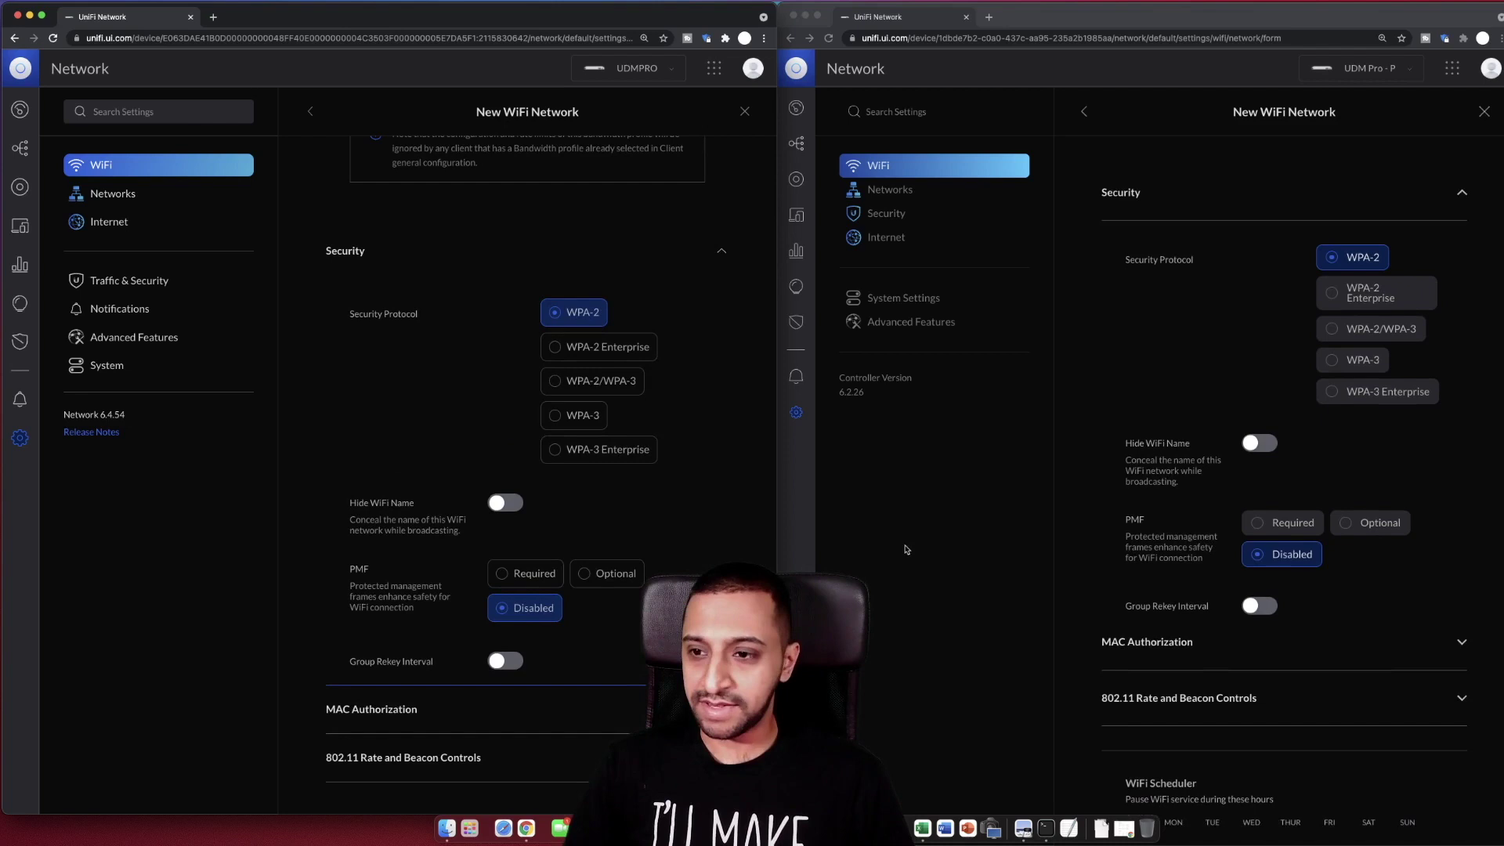
{"action": "scroll", "coordinate": [1071, 578], "scroll_direction": "down", "scroll_amount": 10}
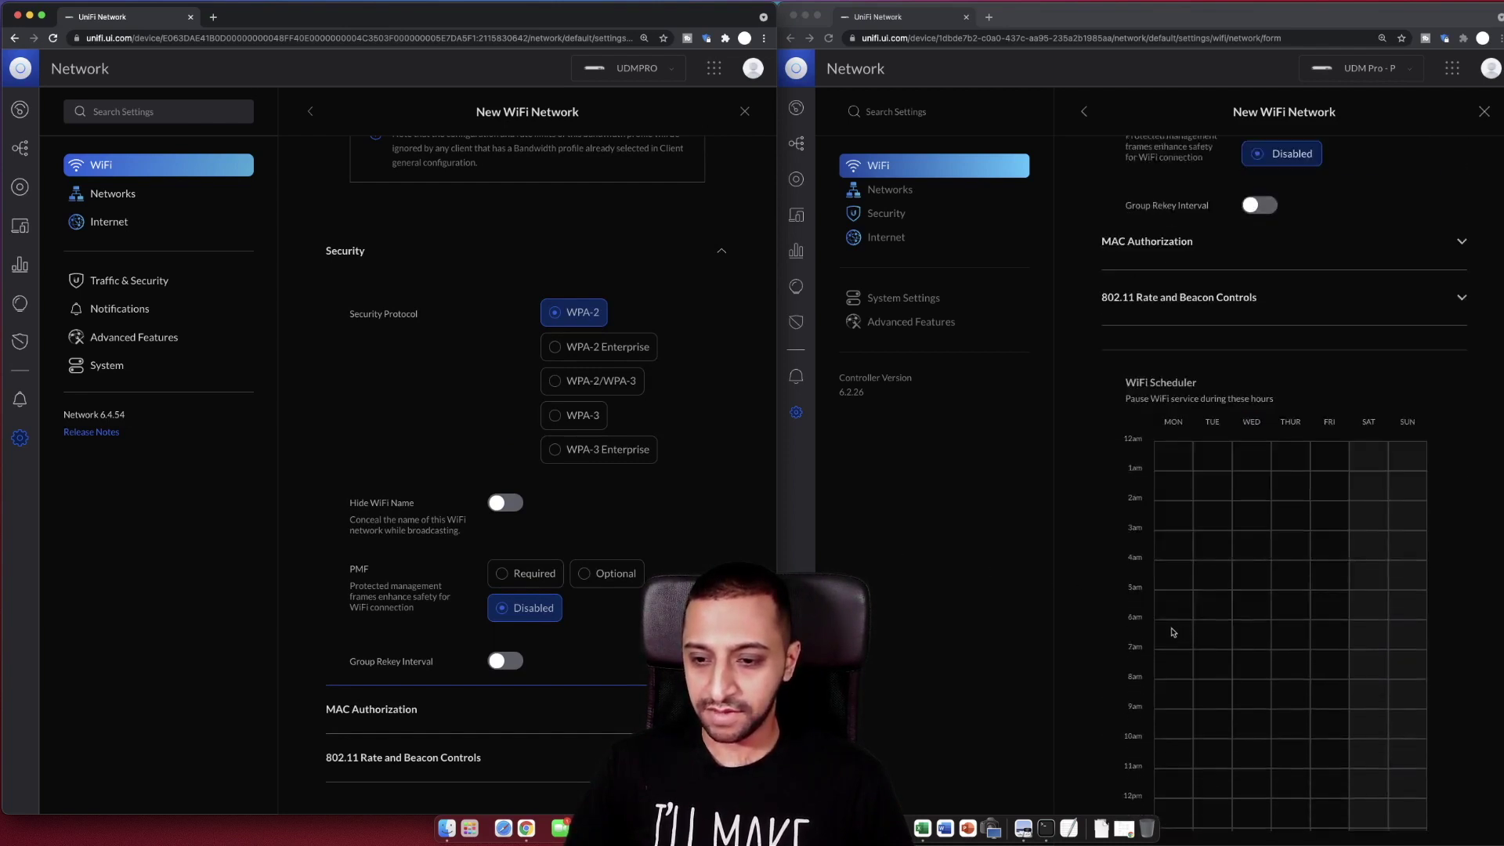
{"action": "scroll", "coordinate": [629, 591], "scroll_direction": "down", "scroll_amount": 10}
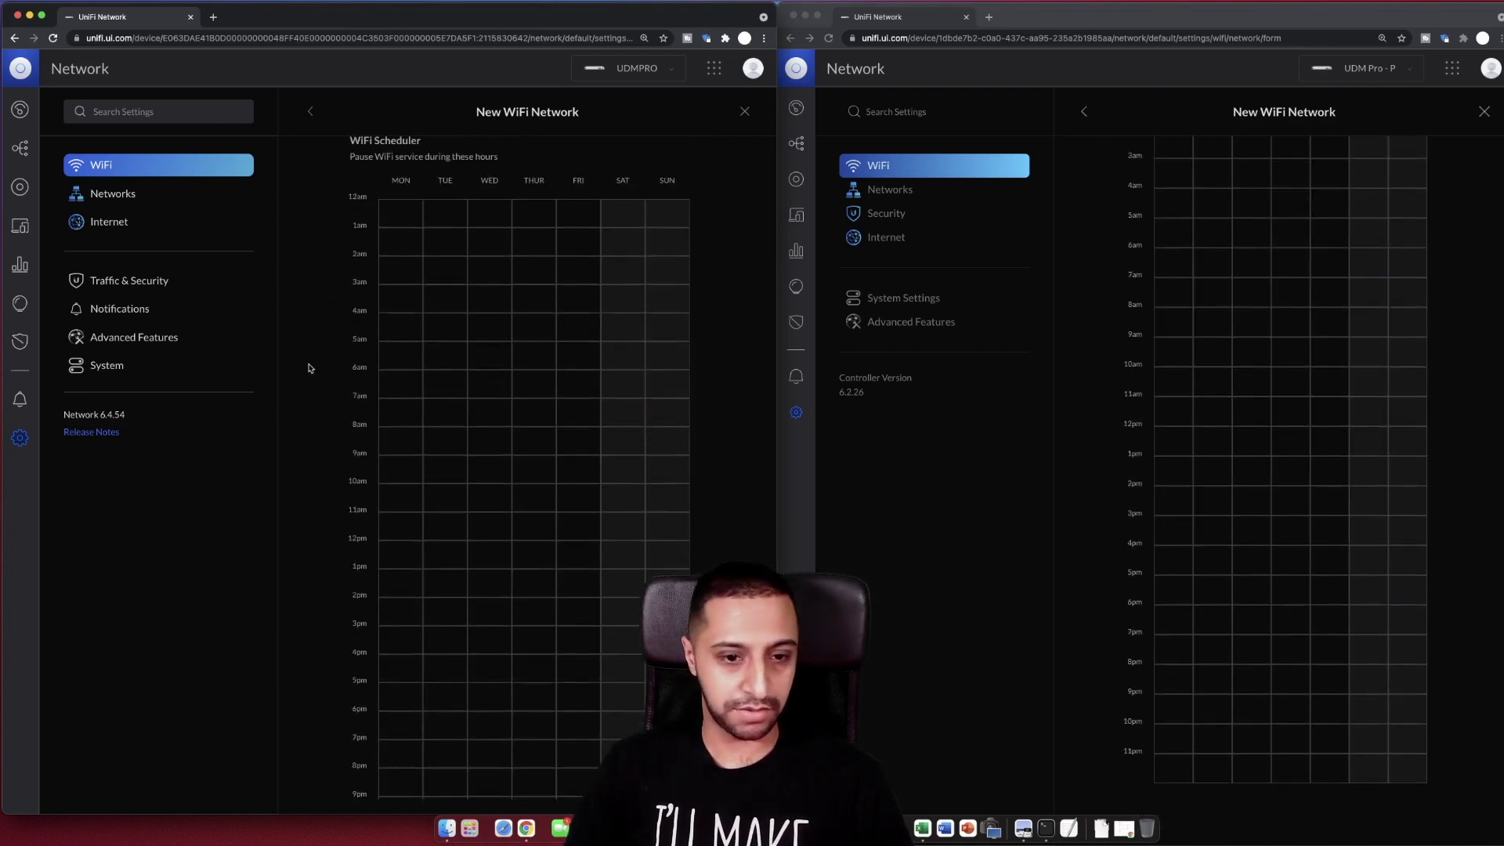
{"action": "left_click", "coordinate": [745, 112]}
- Close the WiFi form, list Networks on both consoles, inspect one 6.2.26 network, and start a new 6.4.54 network
{"action": "left_click", "coordinate": [1484, 111]}
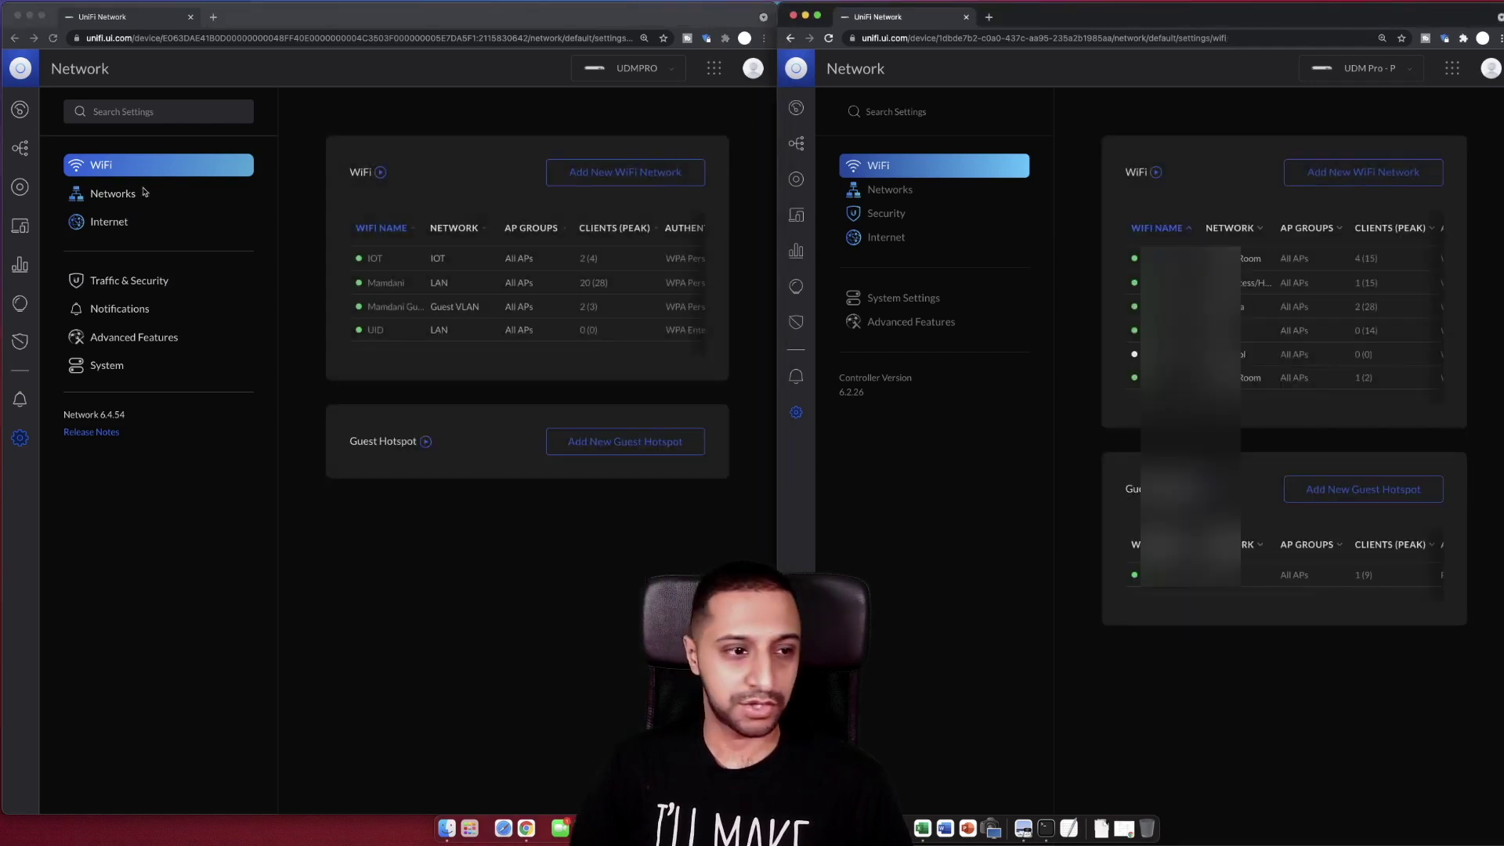
{"action": "left_click", "coordinate": [110, 204]}
{"action": "left_click", "coordinate": [110, 204]}
{"action": "left_click", "coordinate": [886, 196]}
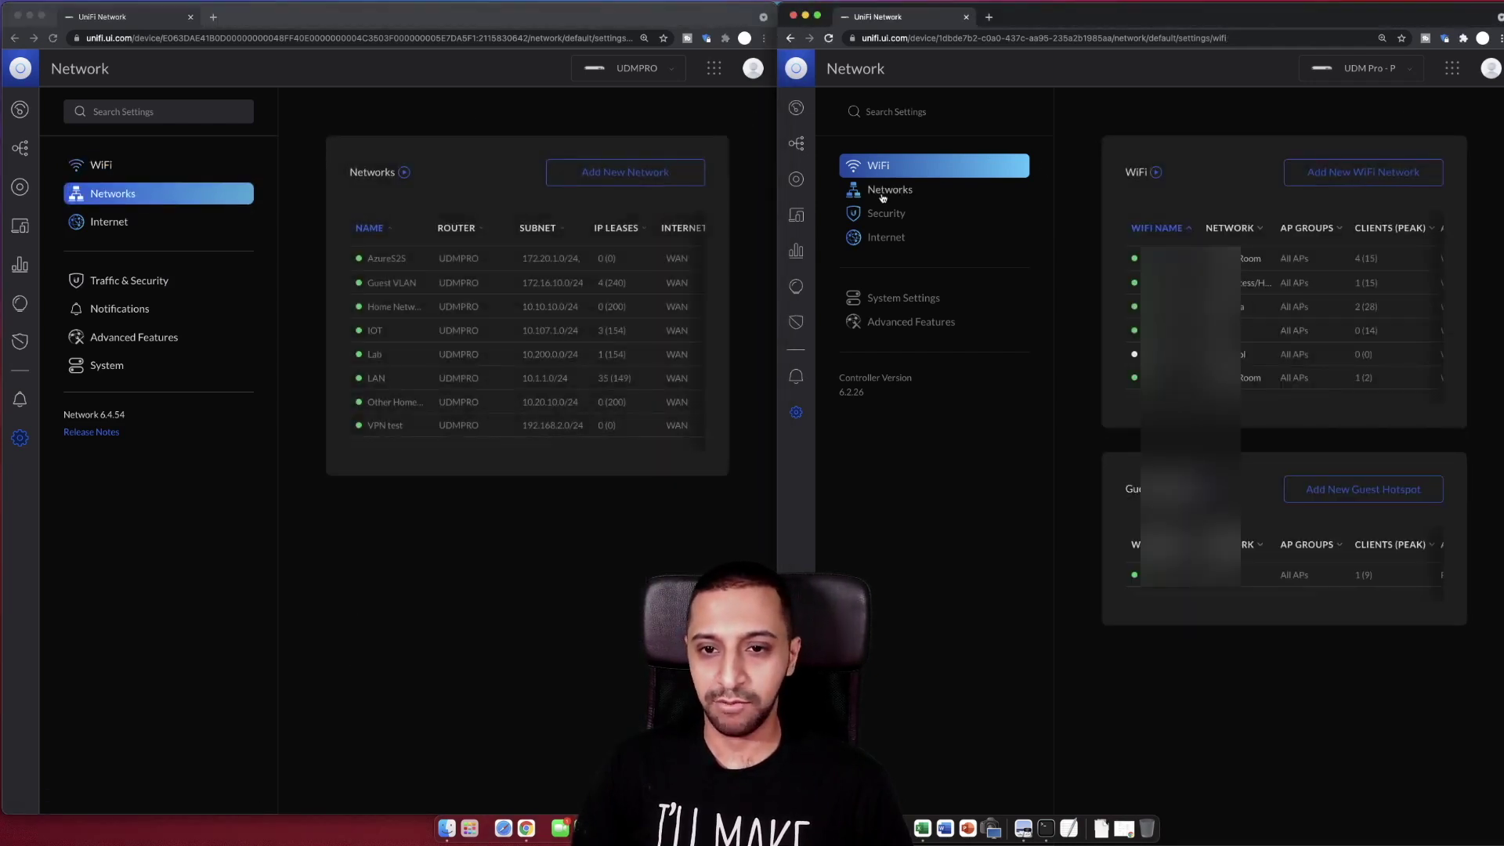
{"action": "left_click", "coordinate": [1132, 291]}
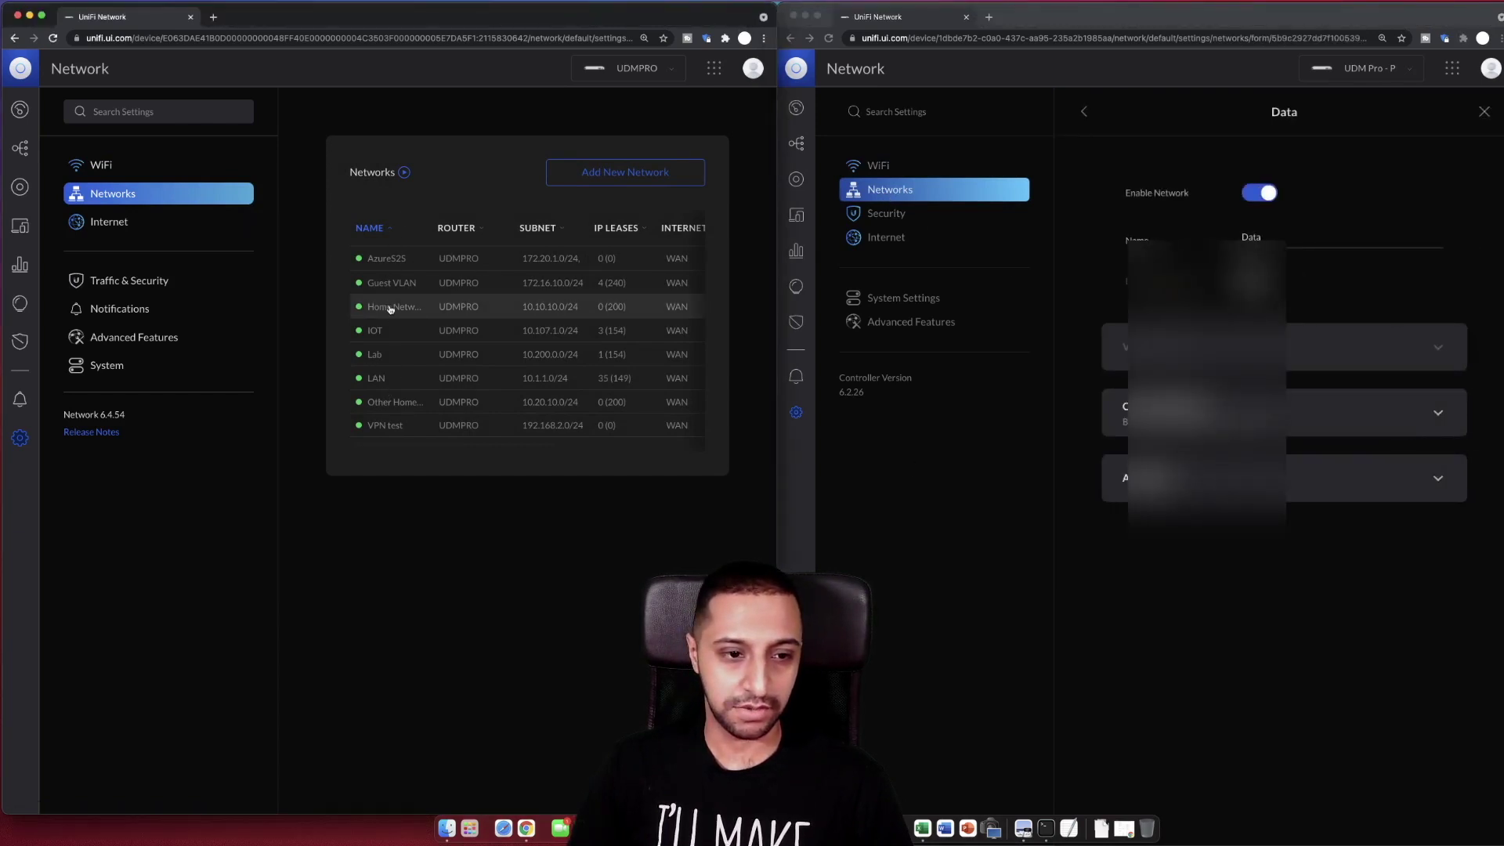
{"action": "key", "text": "Escape"}
{"action": "left_click", "coordinate": [623, 174]}
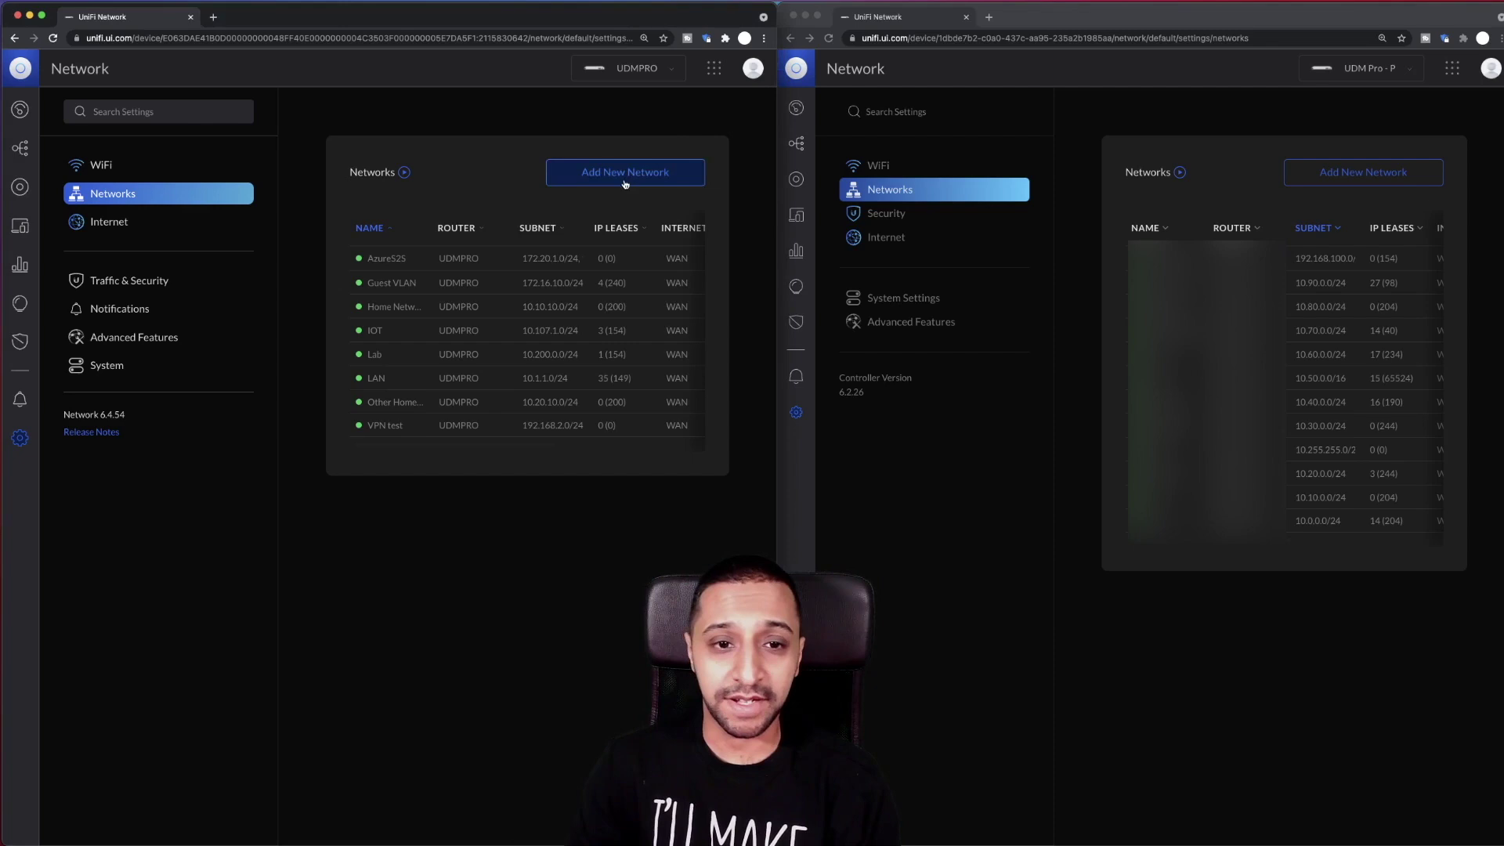
- Start a new network on 6.2.26 and expand the VPN section in both forms
{"action": "left_click", "coordinate": [1336, 174]}
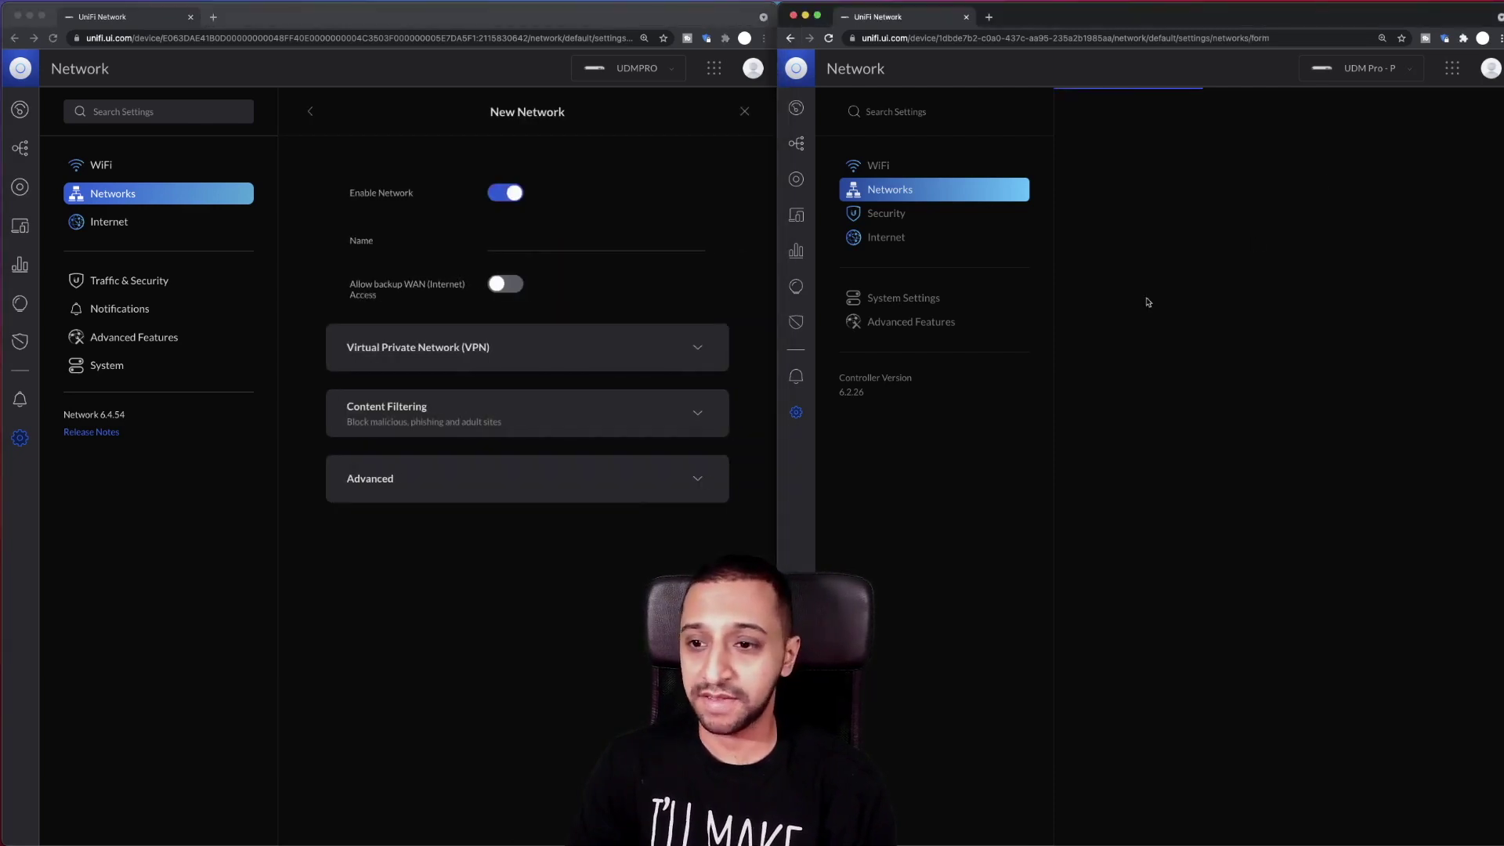
{"action": "left_click", "coordinate": [541, 377]}
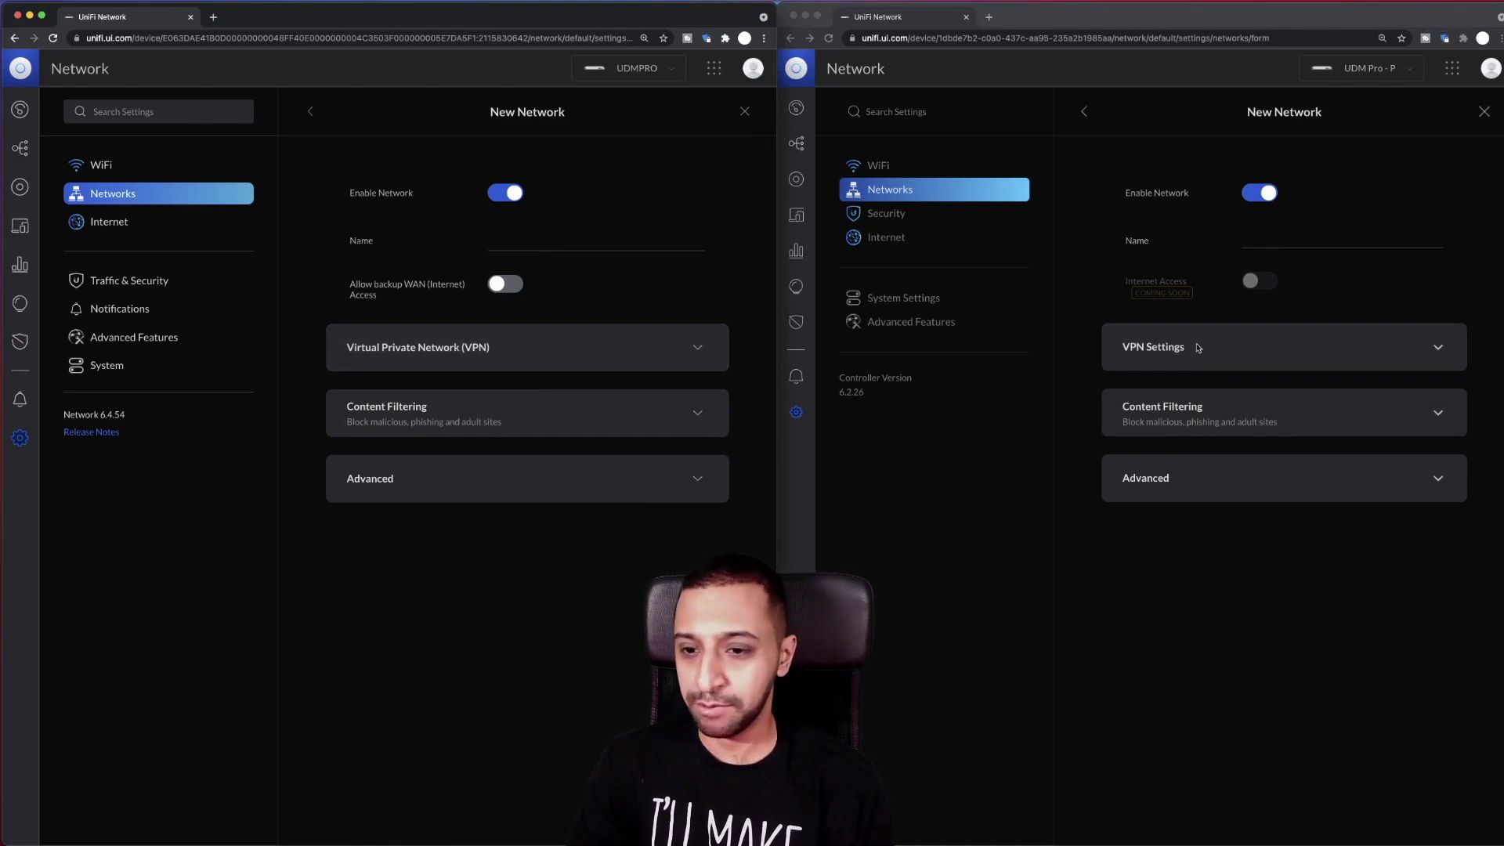
{"action": "left_click", "coordinate": [702, 350]}
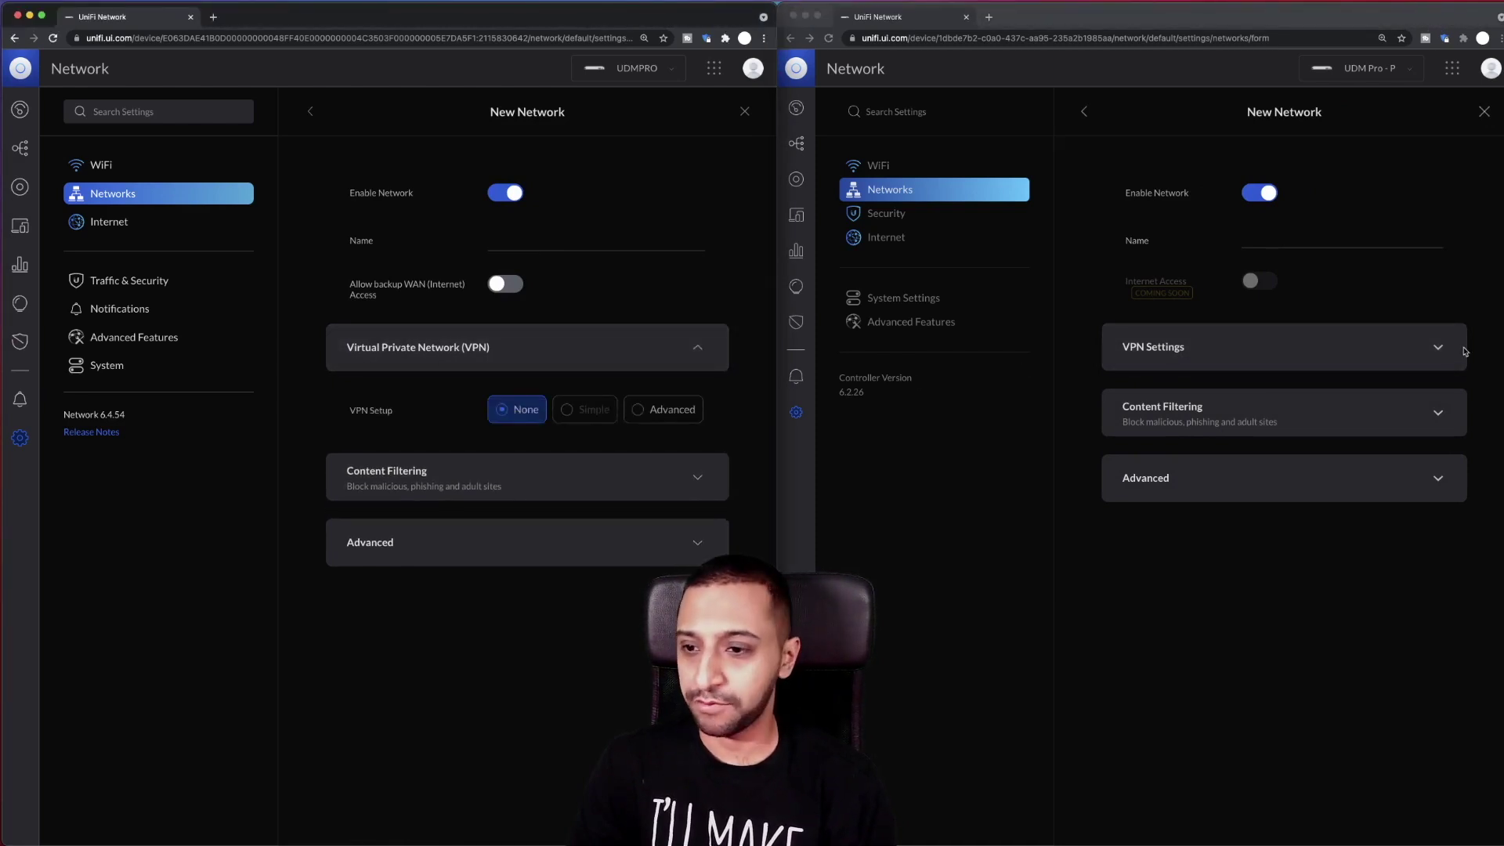
{"action": "left_click", "coordinate": [1437, 347]}
{"action": "left_click", "coordinate": [1437, 347]}
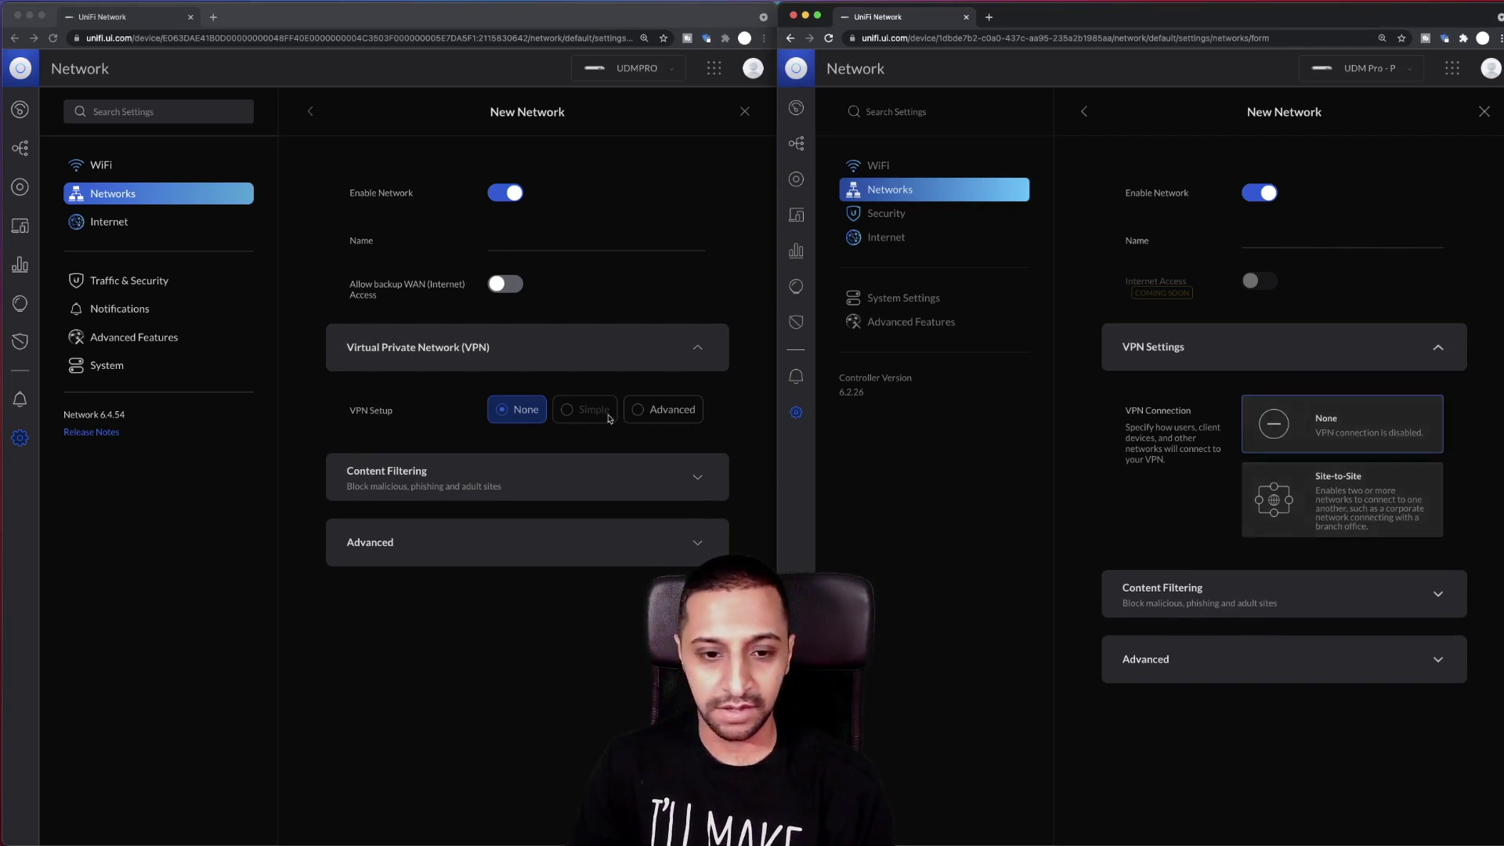
- Set the 6.4.54 VPN to an Advanced Site-to-Site connection using the OpenVPN protocol
{"action": "left_click", "coordinate": [658, 413]}
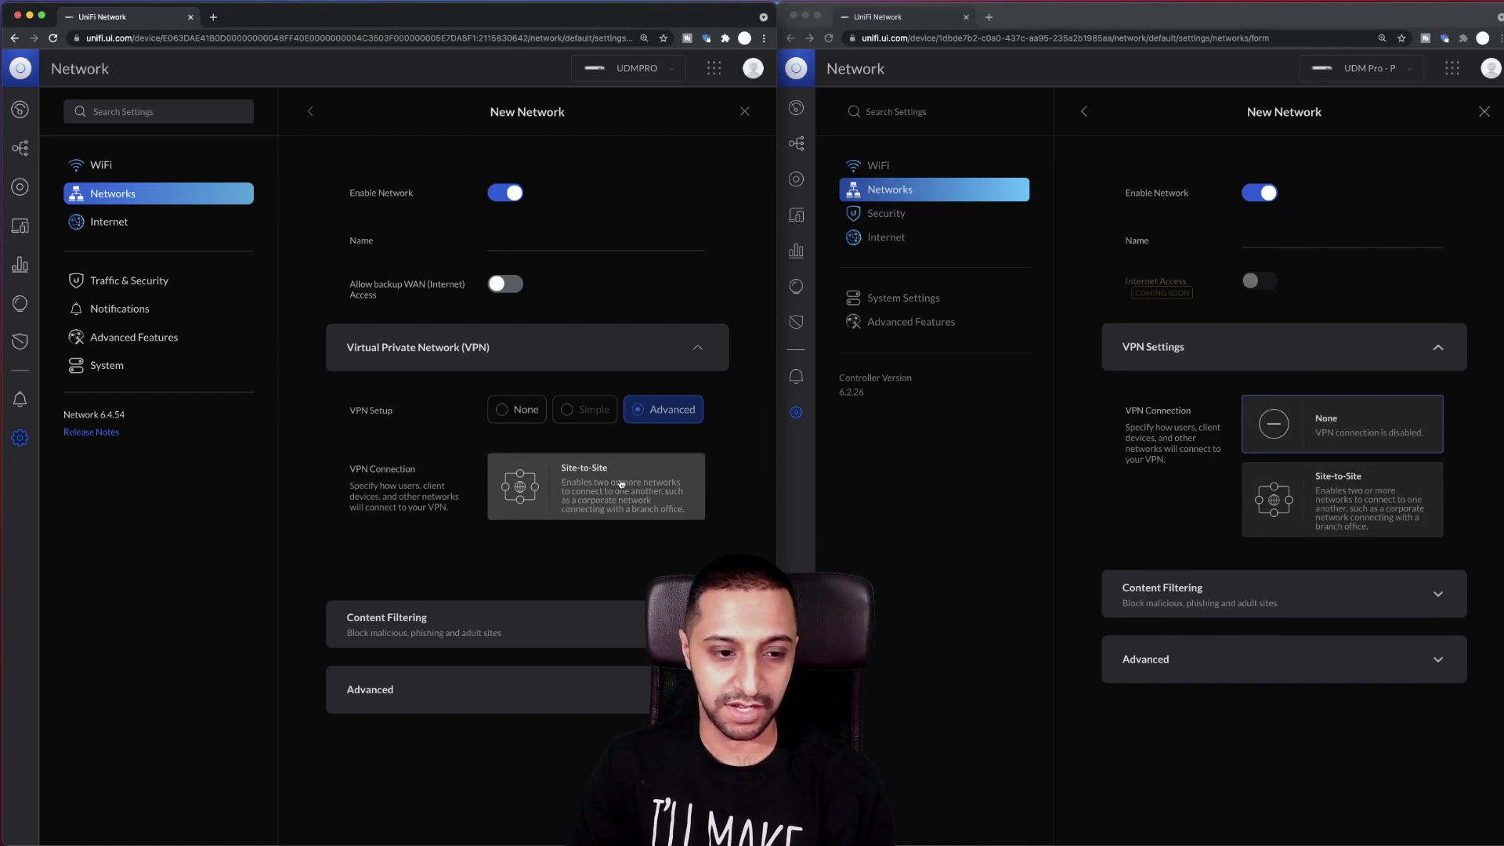
{"action": "left_click", "coordinate": [629, 477]}
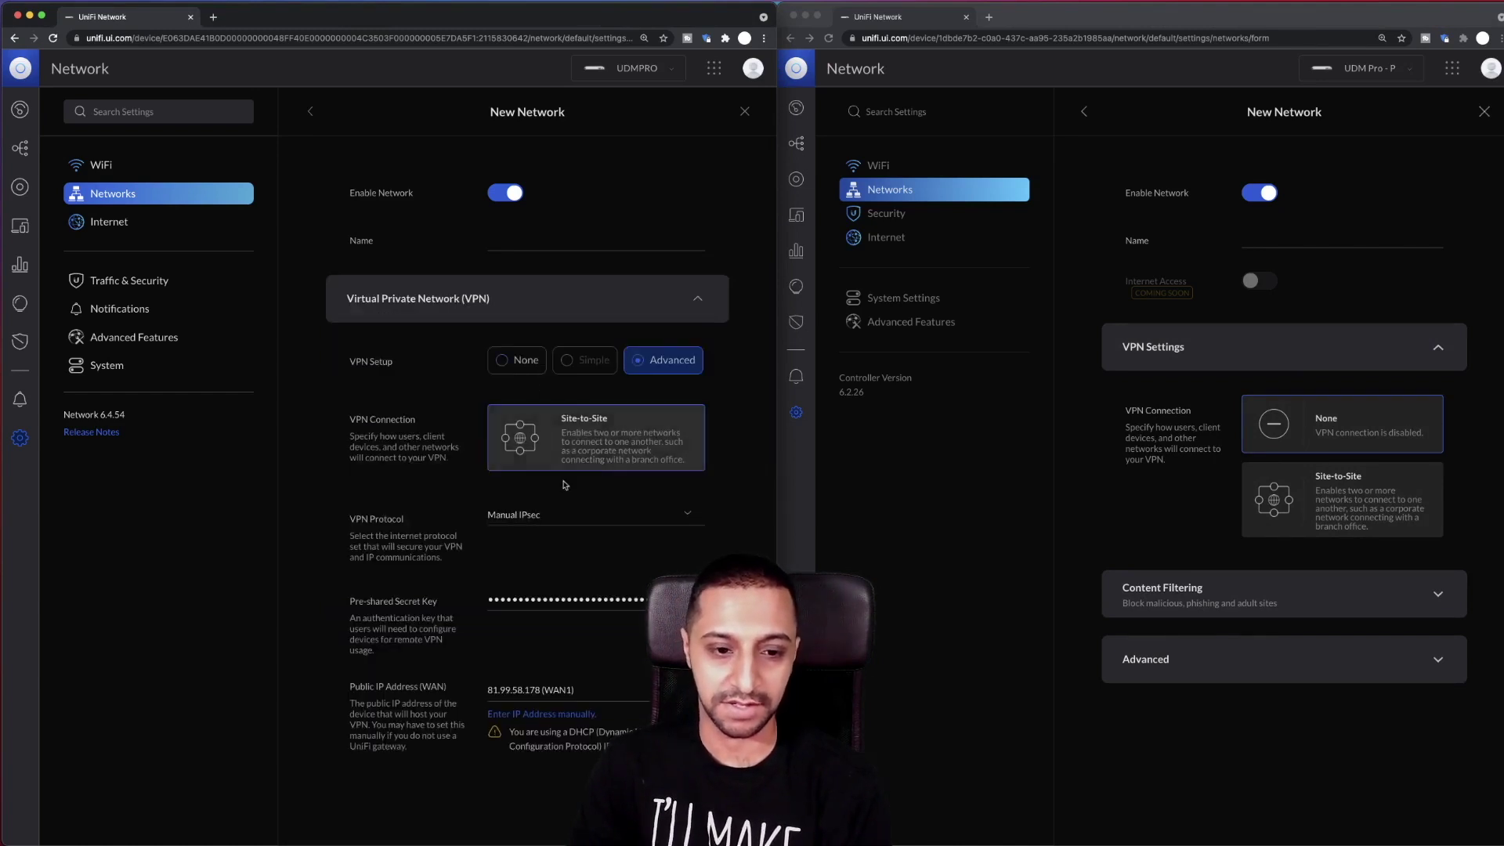
{"action": "left_click", "coordinate": [542, 519]}
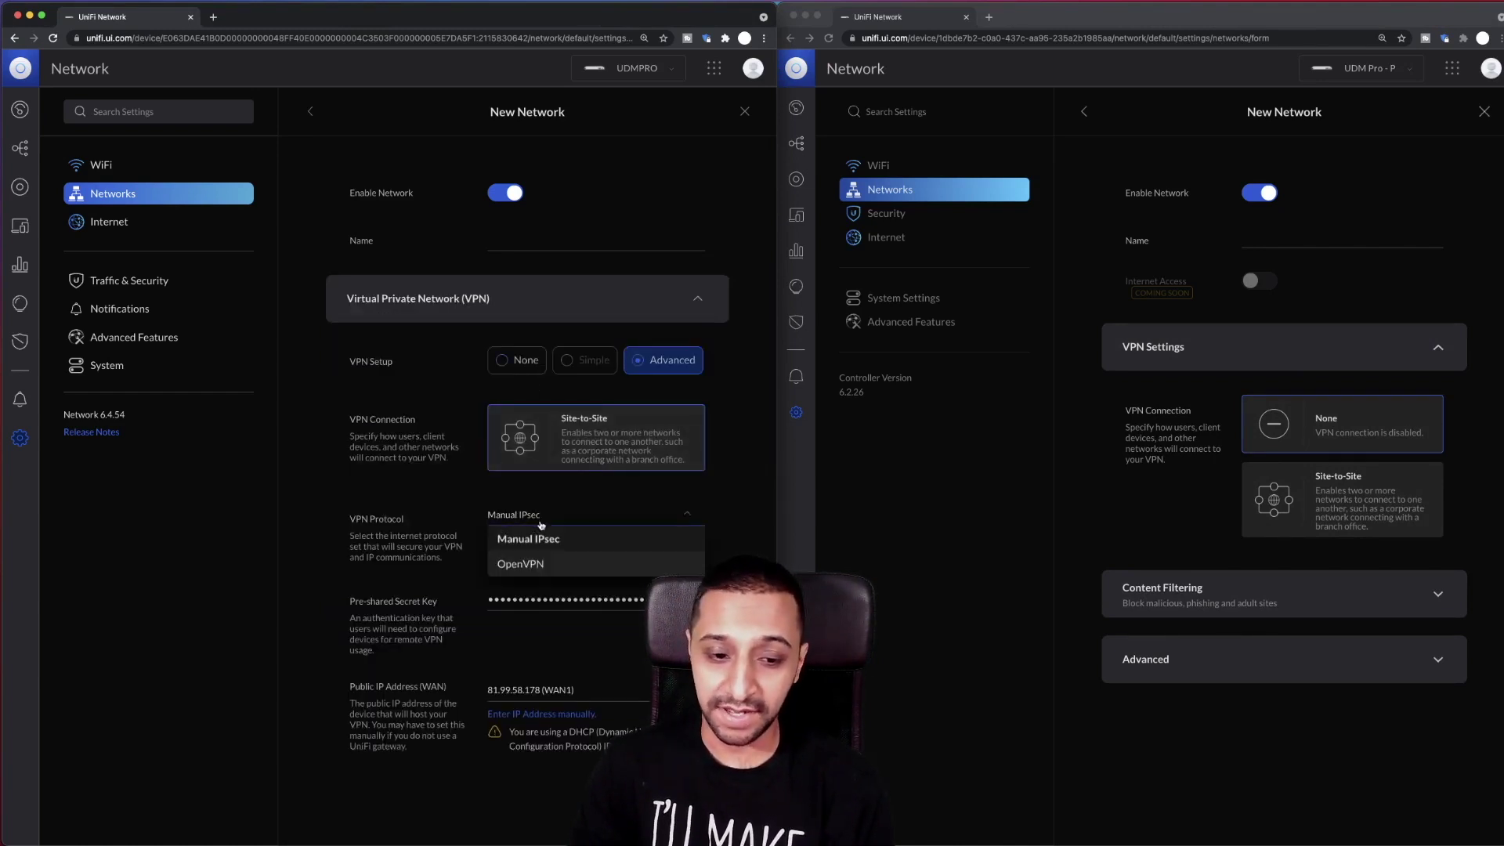
{"action": "left_click", "coordinate": [513, 574]}
{"action": "scroll", "coordinate": [516, 571], "scroll_direction": "down", "scroll_amount": 2}
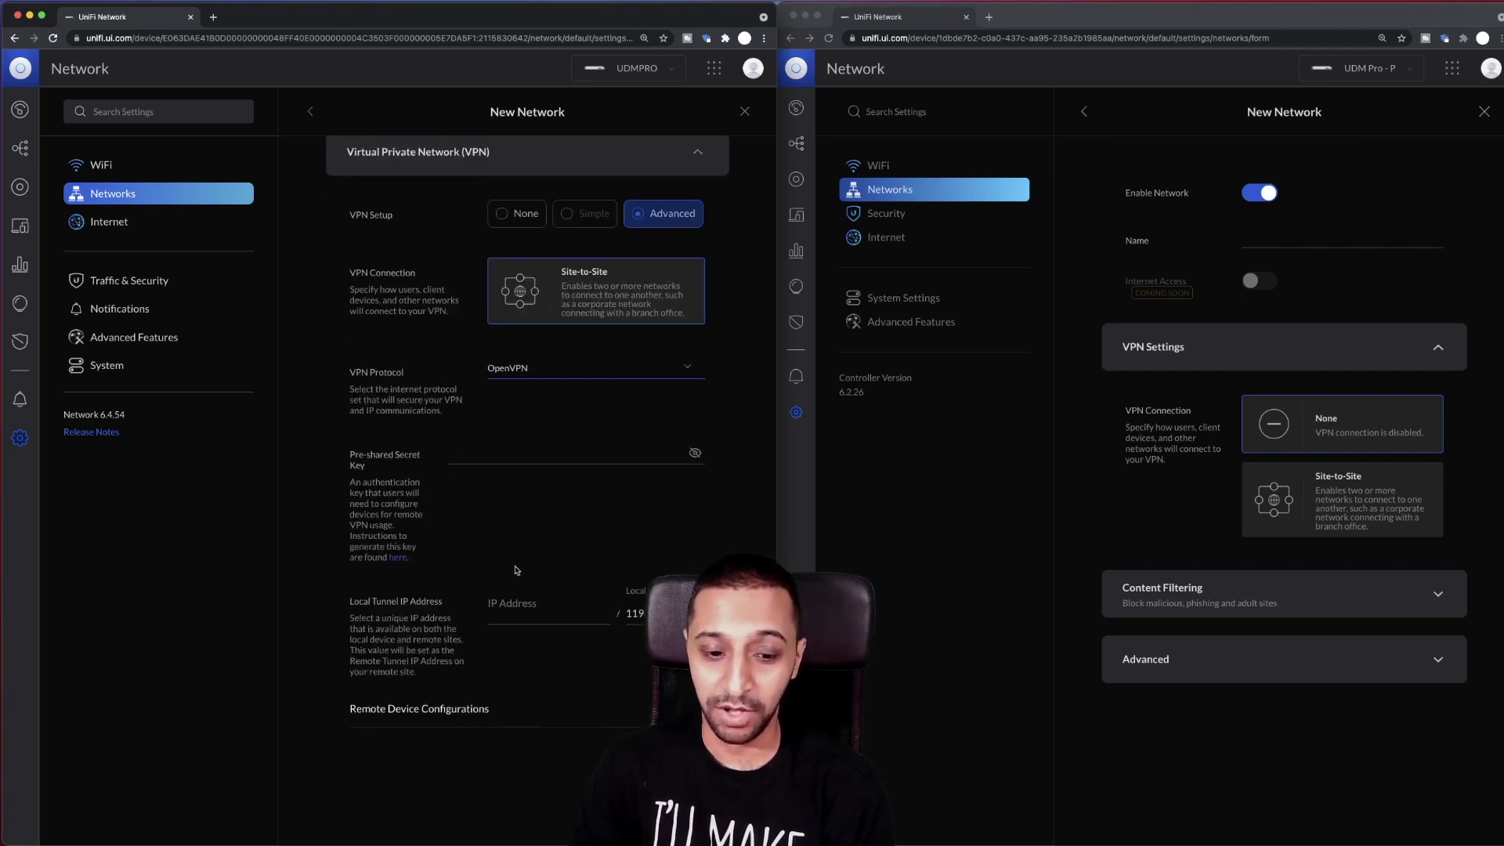
{"action": "left_click", "coordinate": [604, 489]}
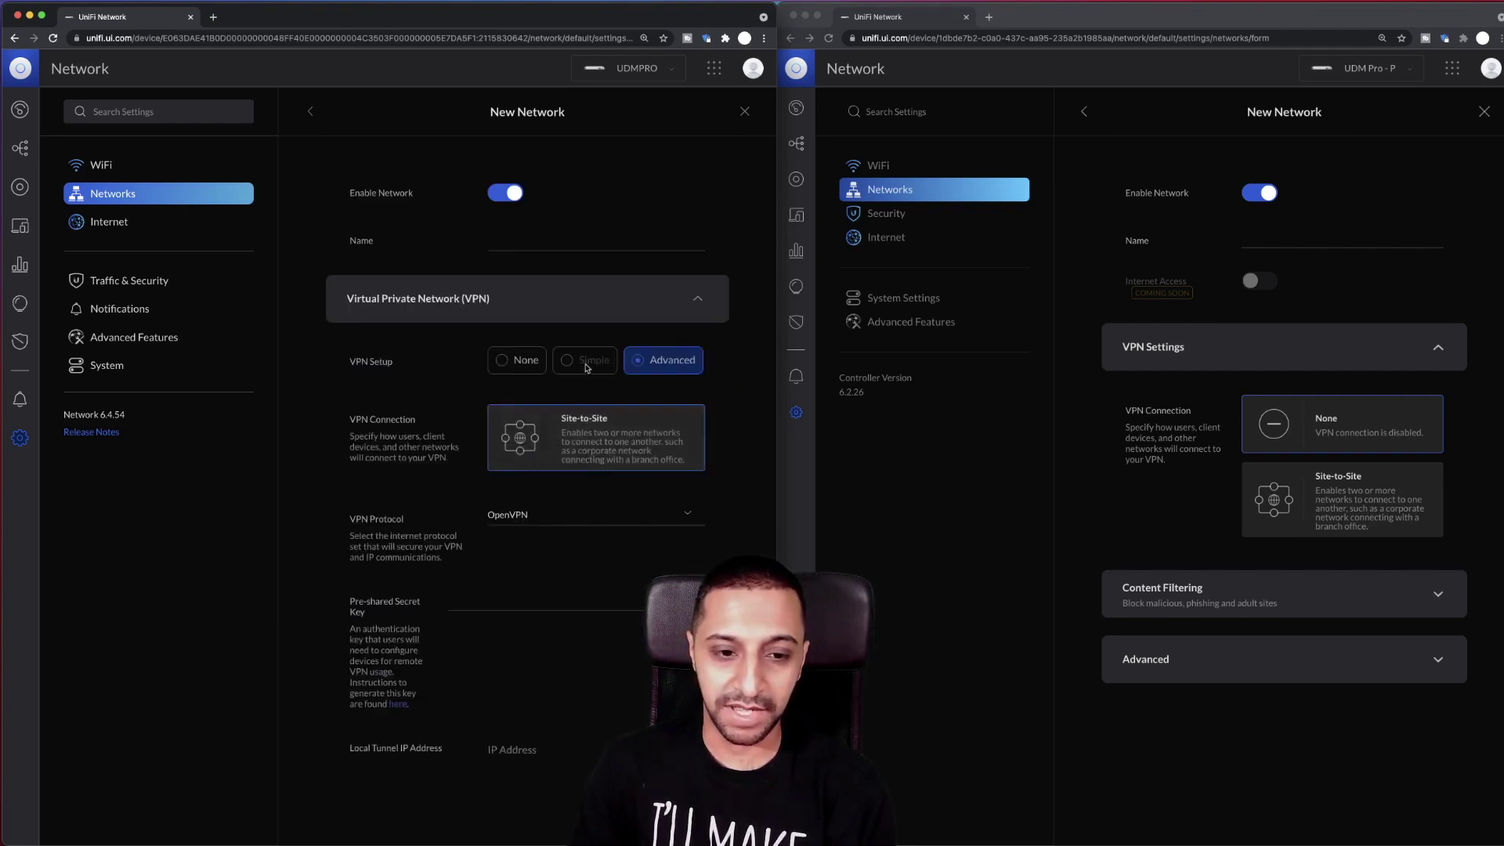
{"action": "left_click", "coordinate": [524, 361]}
{"action": "left_click", "coordinate": [653, 415]}
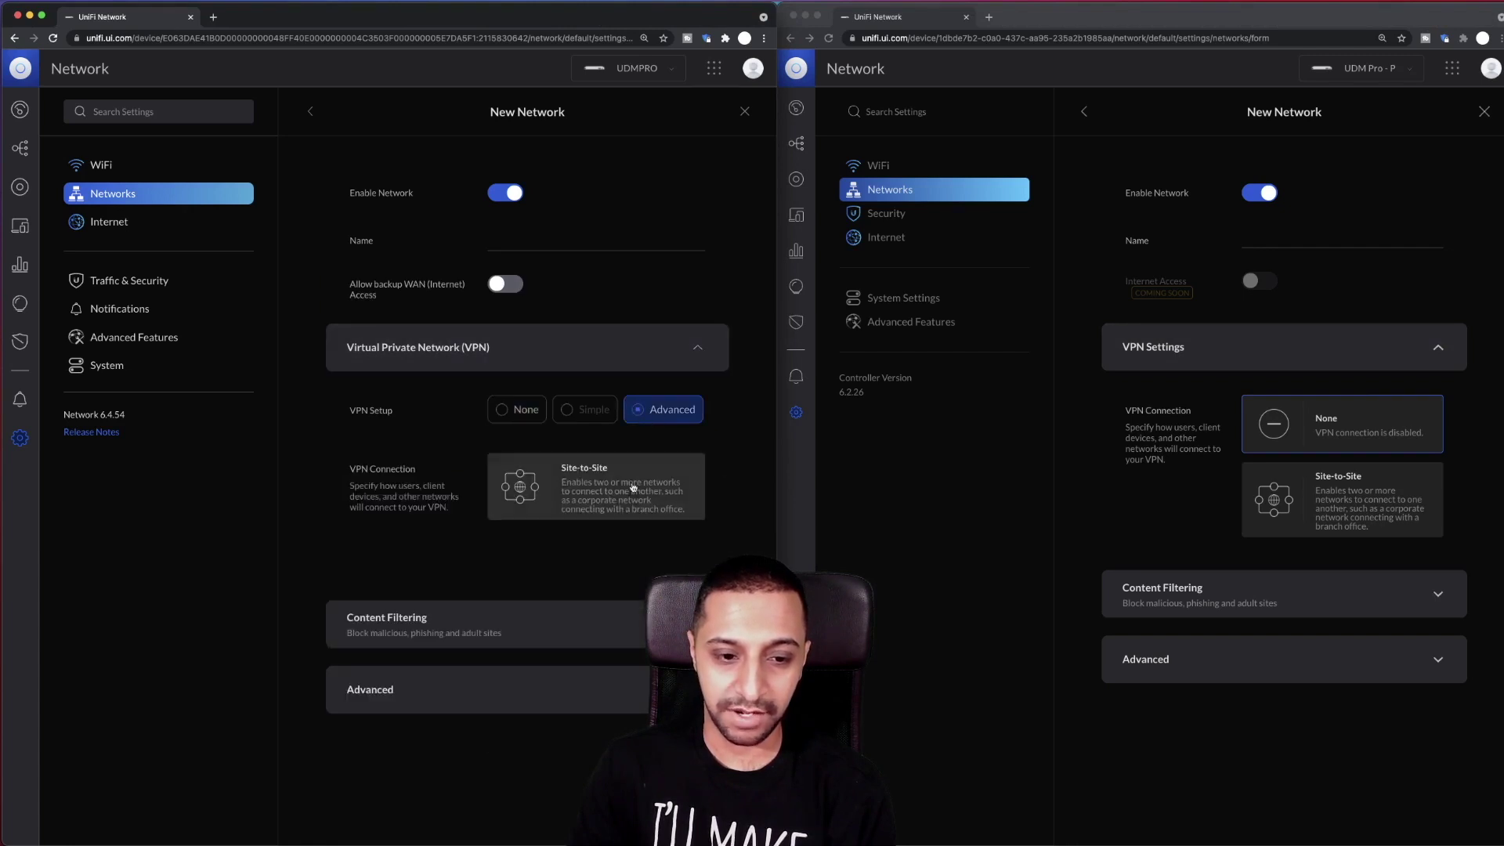
{"action": "left_click", "coordinate": [623, 501]}
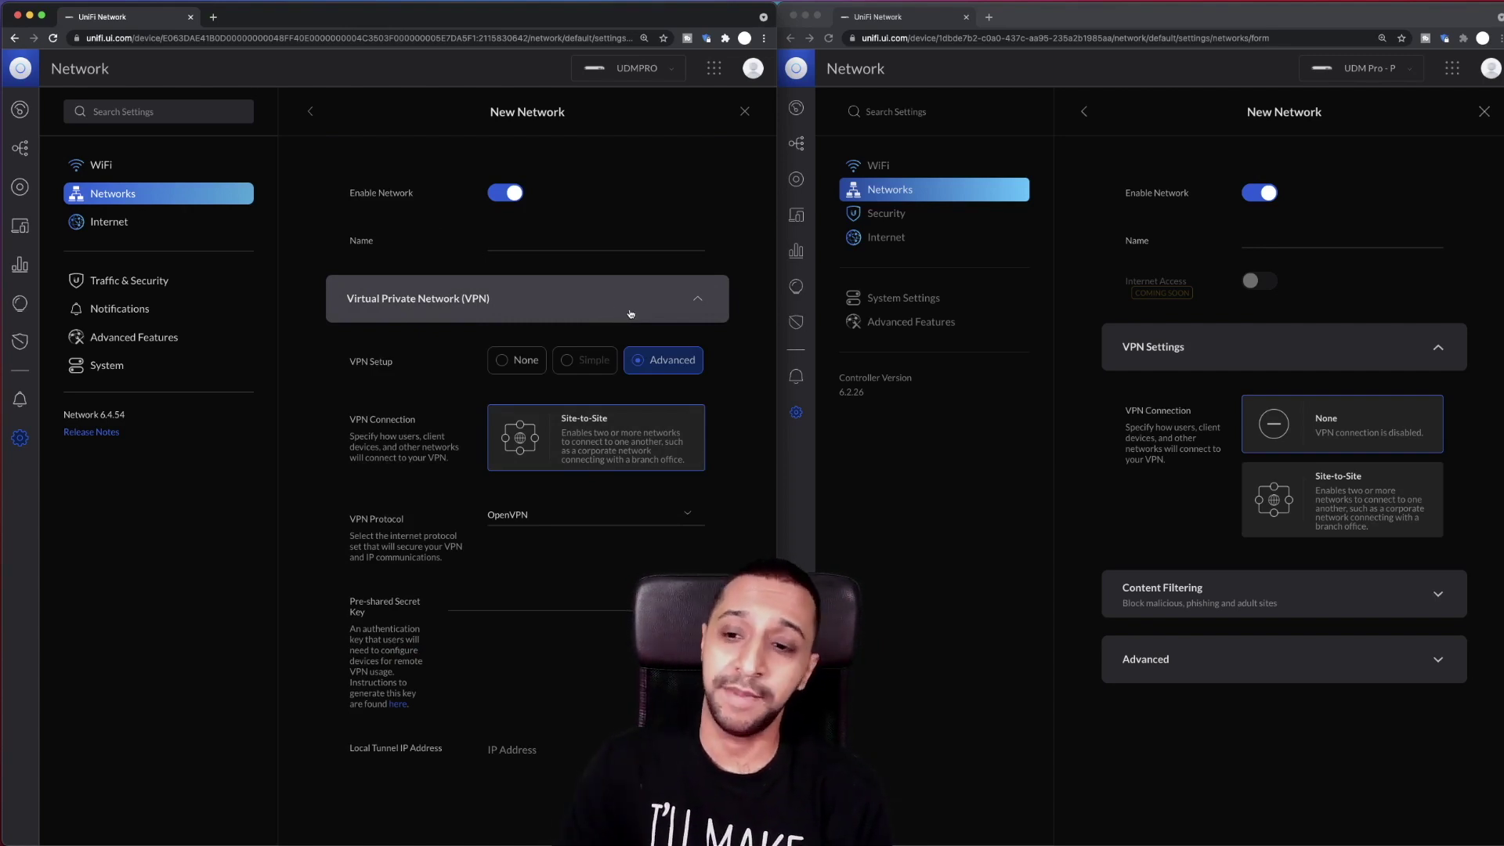
- Set the 6.4.54 VPN setup to None and show Content Filtering options on both consoles
{"action": "left_click", "coordinate": [1438, 348]}
{"action": "left_click", "coordinate": [1386, 411]}
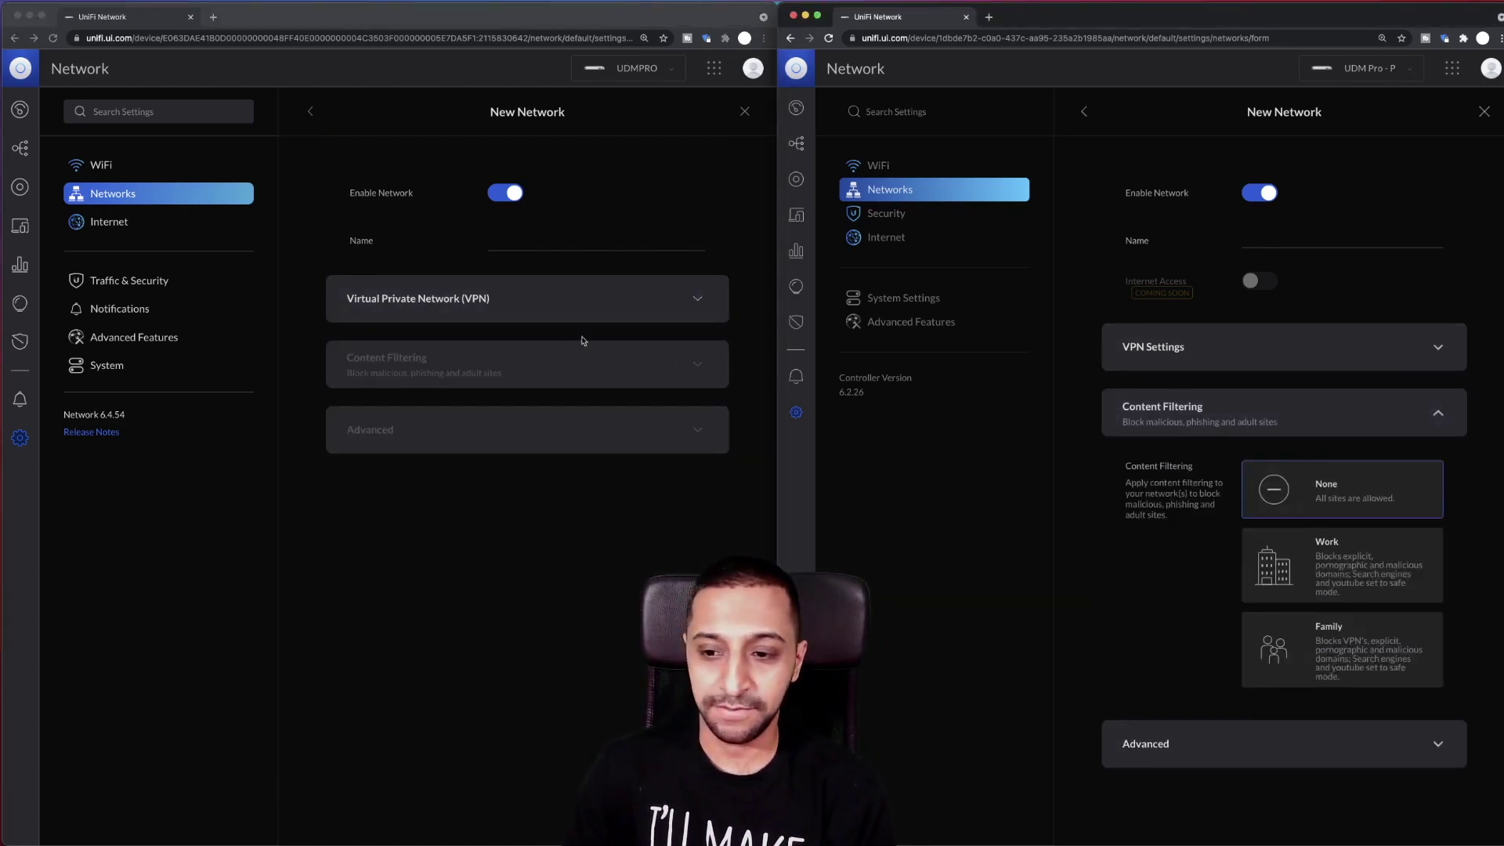
{"action": "left_click", "coordinate": [692, 298]}
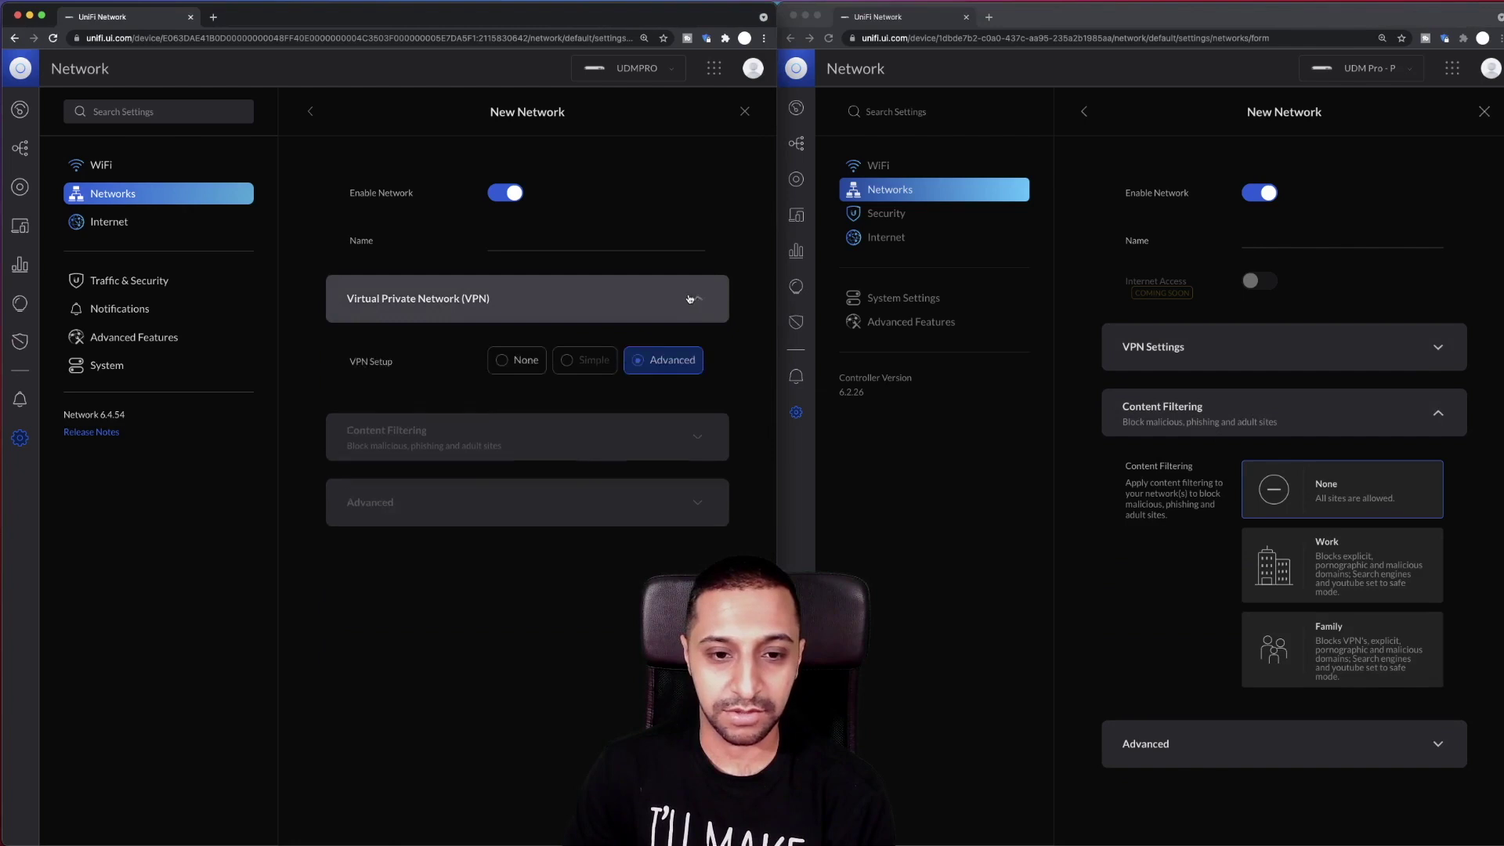
{"action": "left_click", "coordinate": [507, 361]}
{"action": "left_click", "coordinate": [705, 347]}
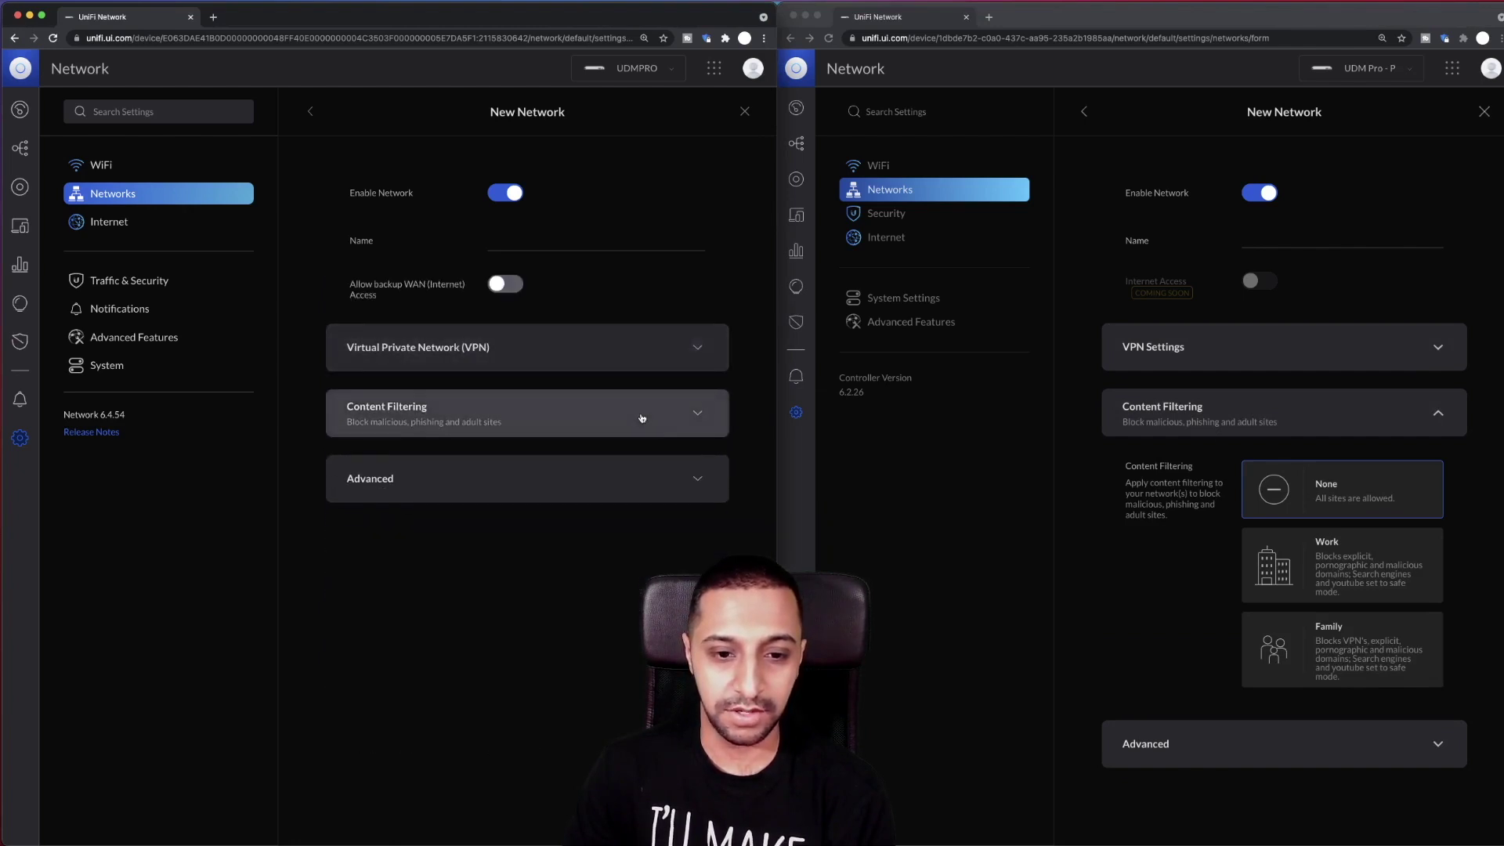
{"action": "left_click", "coordinate": [717, 407]}
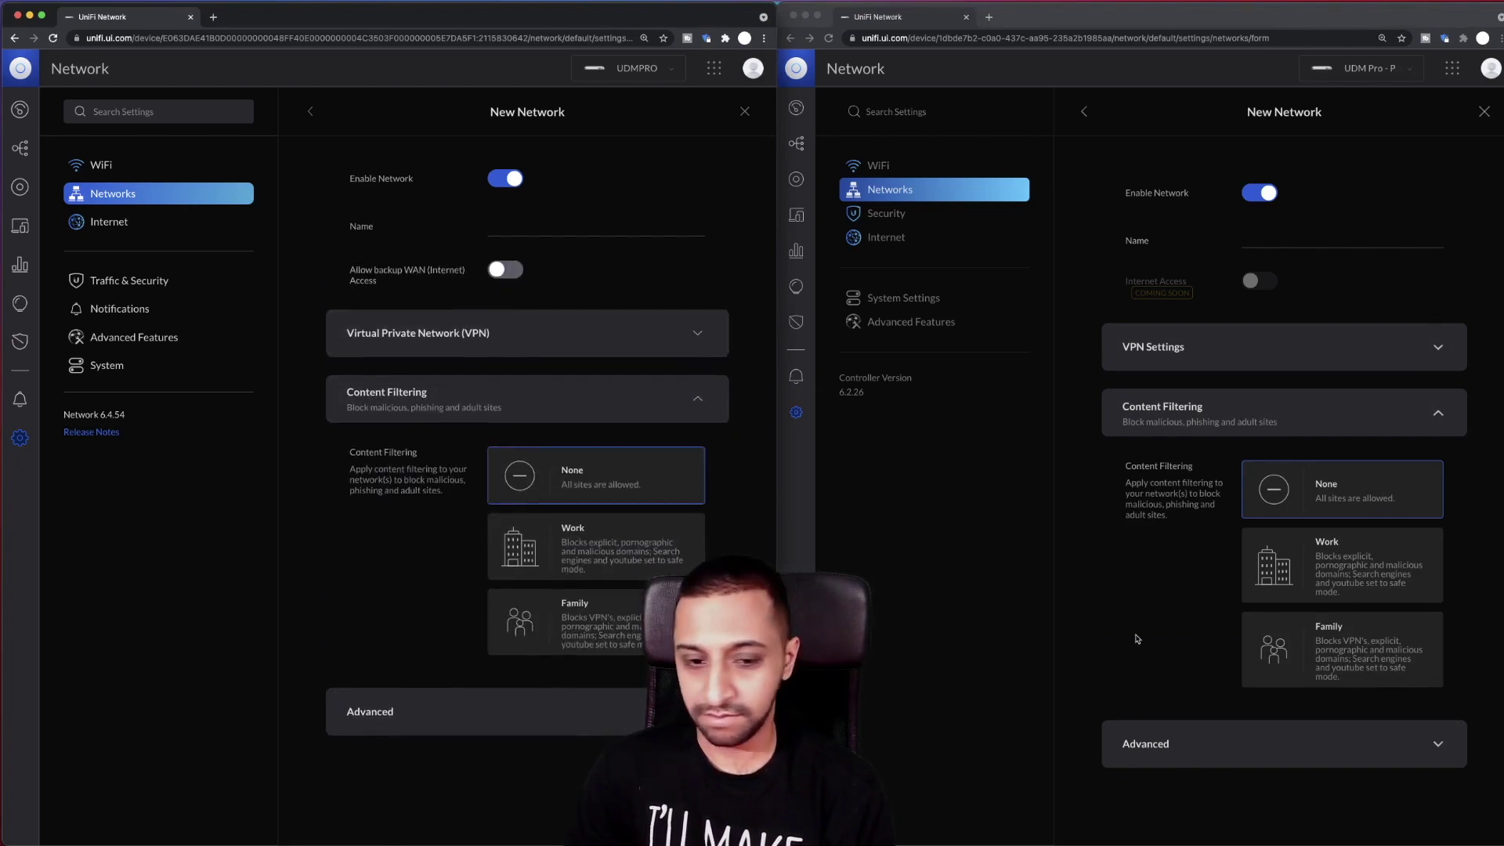
- Collapse Content Filtering, expand Advanced on both New Network forms, and open 6.2.26 Internet settings
{"action": "left_click", "coordinate": [698, 399]}
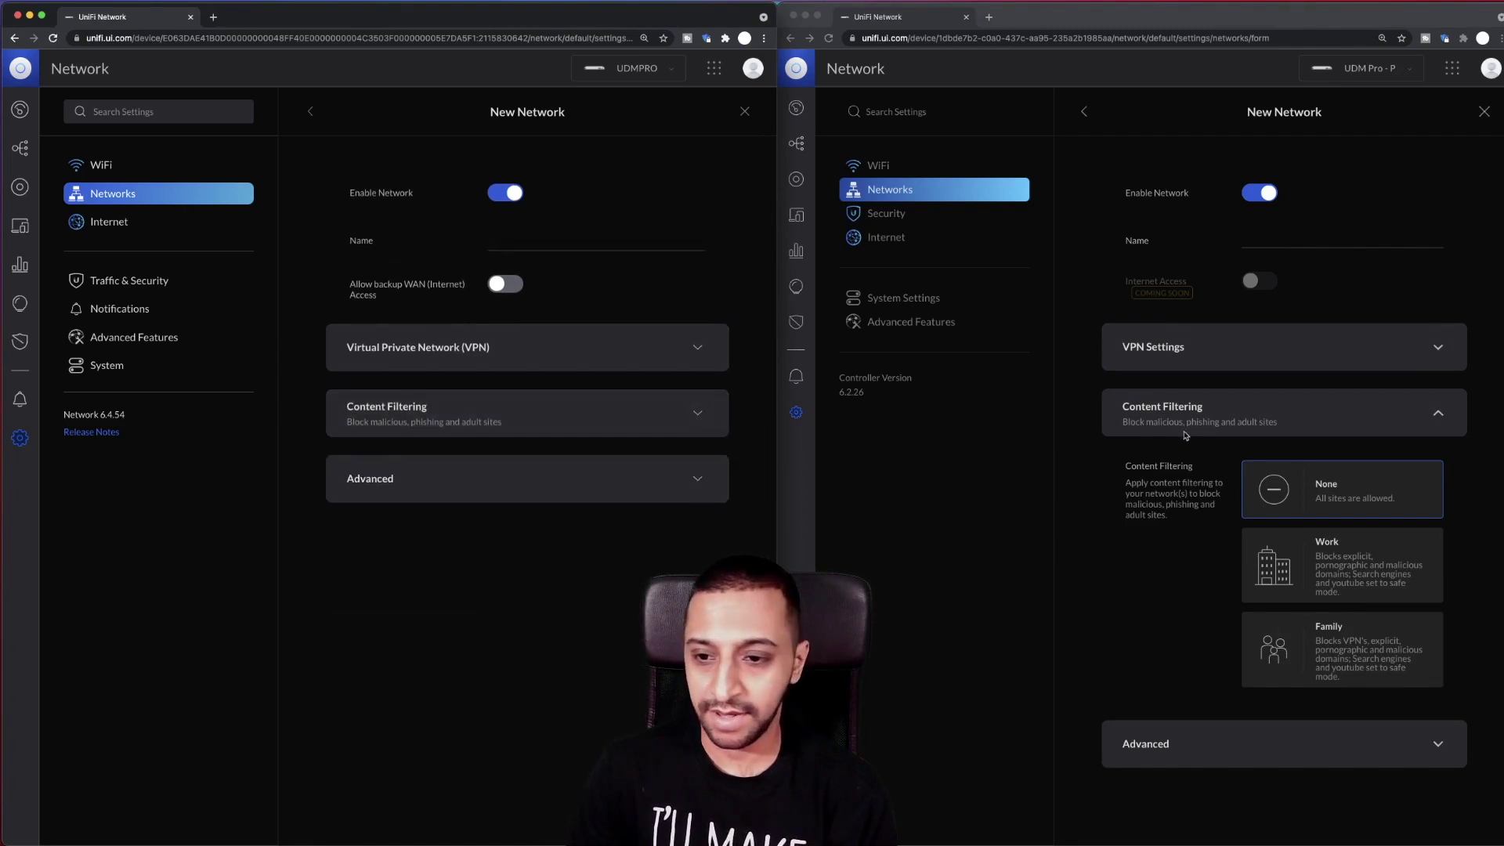
{"action": "left_click", "coordinate": [1185, 435]}
{"action": "left_click", "coordinate": [1166, 419]}
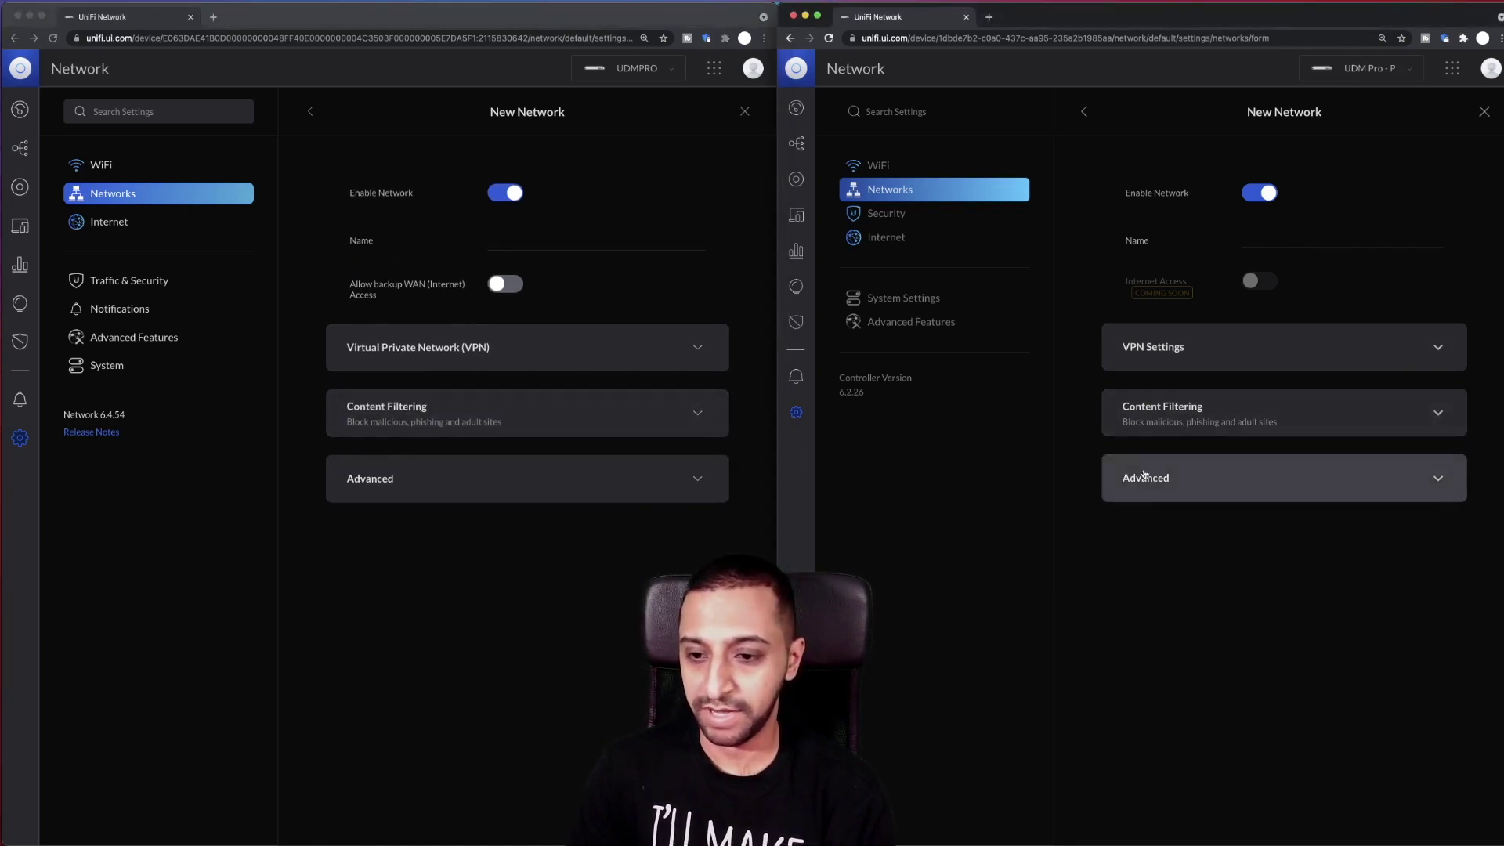
{"action": "left_click", "coordinate": [1144, 474]}
{"action": "left_click", "coordinate": [609, 474]}
{"action": "left_click", "coordinate": [610, 479]}
{"action": "scroll", "coordinate": [605, 491], "scroll_direction": "down", "scroll_amount": 2}
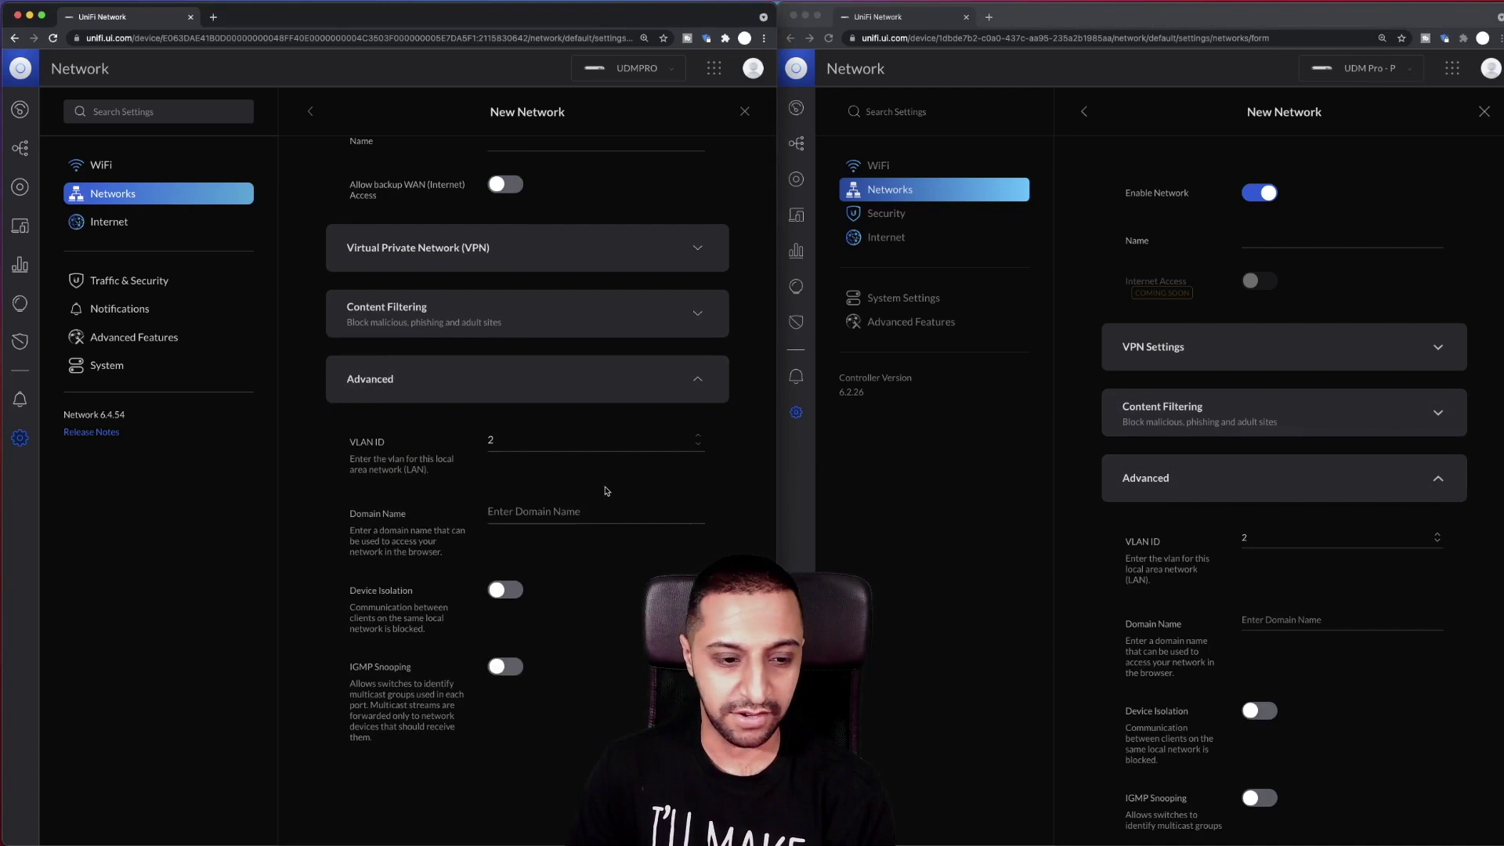
{"action": "scroll", "coordinate": [605, 491], "scroll_direction": "down", "scroll_amount": 3}
{"action": "scroll", "coordinate": [1201, 658], "scroll_direction": "down", "scroll_amount": 4}
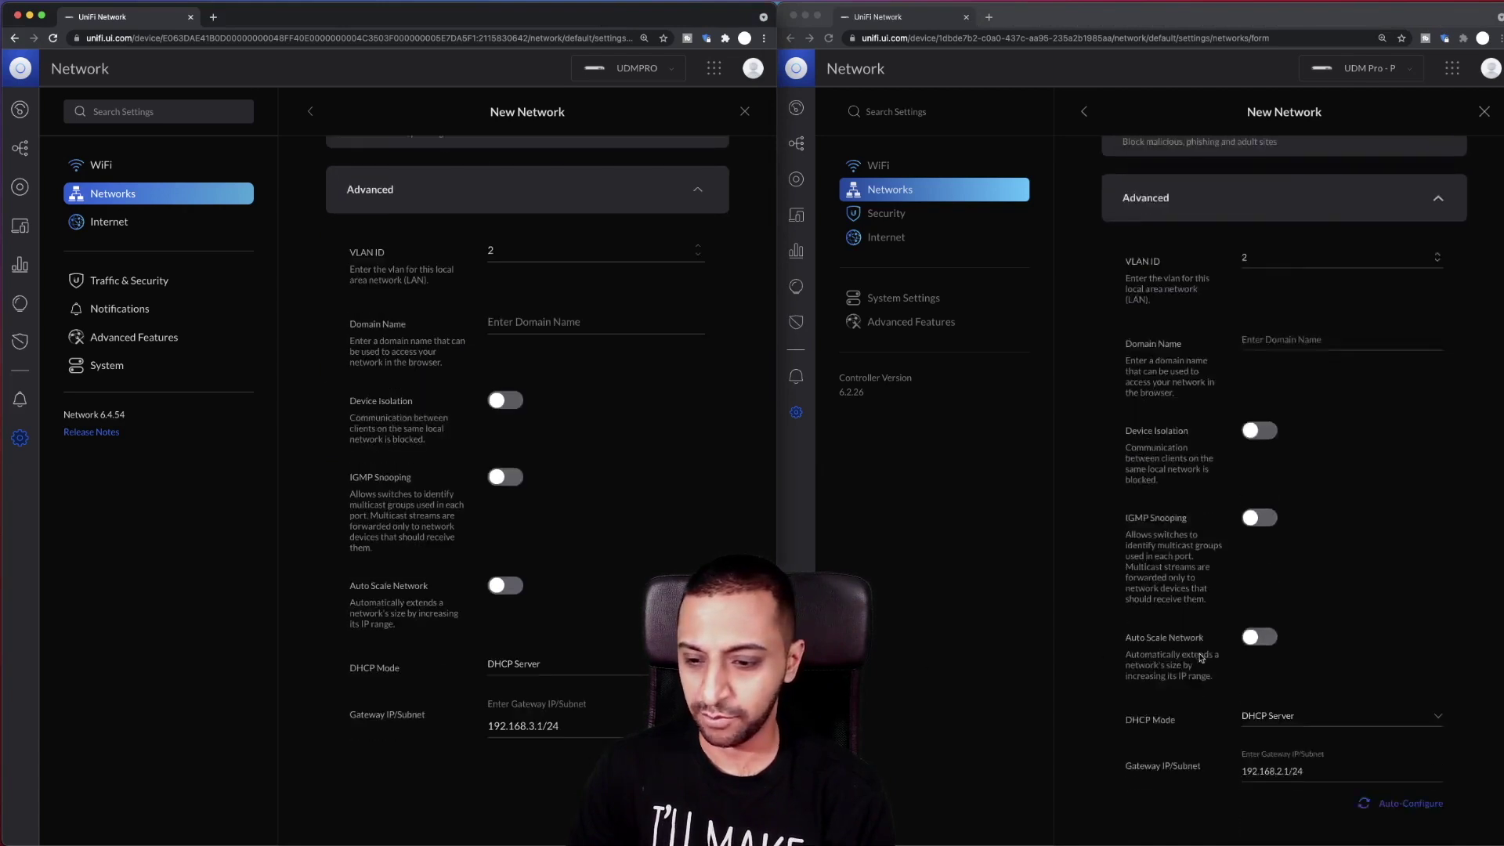
{"action": "left_click", "coordinate": [861, 239]}
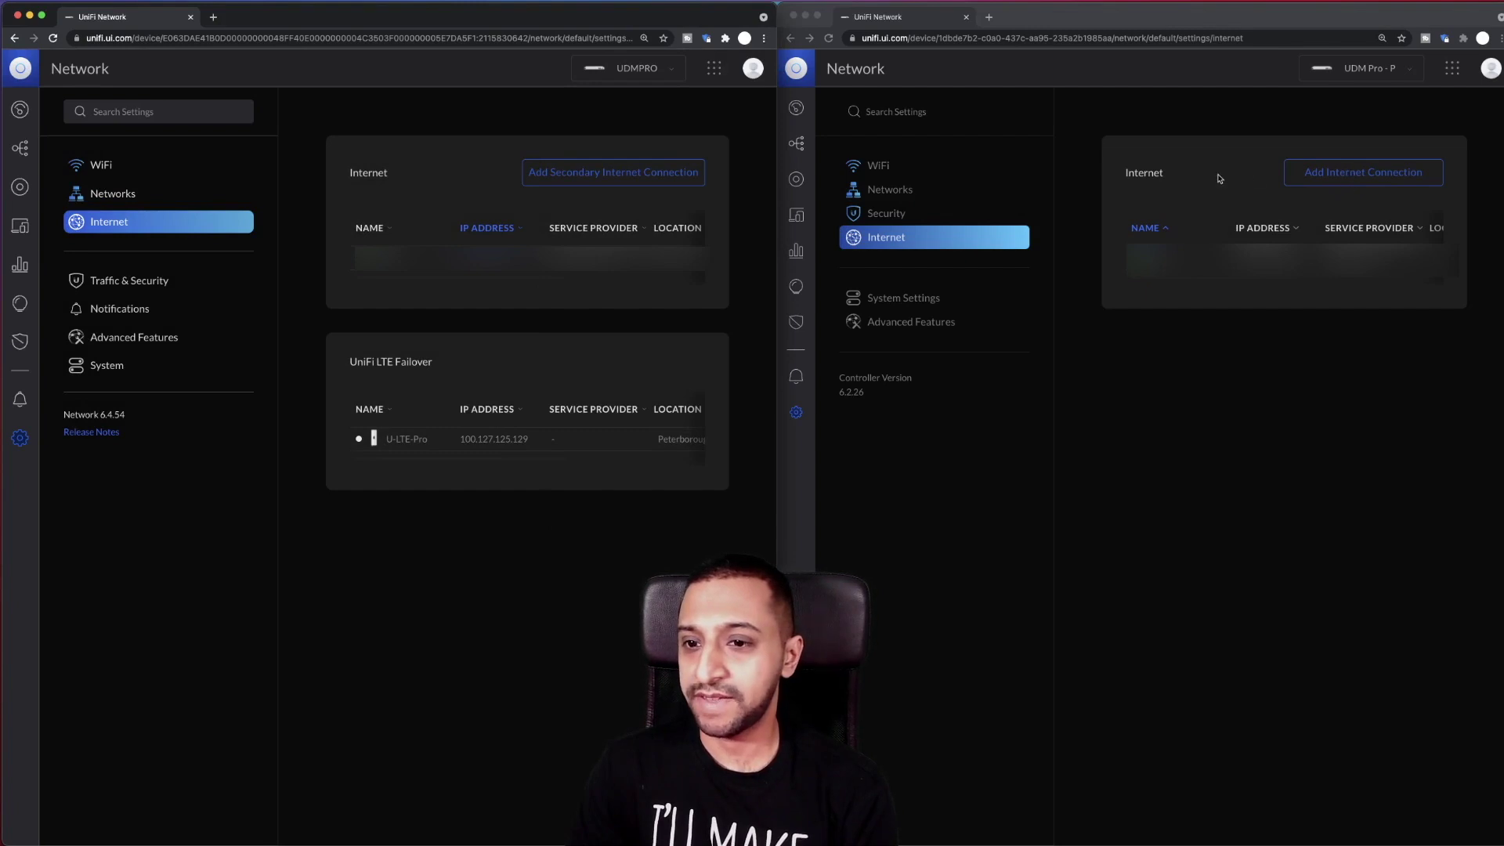
- Start a secondary internet connection on 6.4.54 and expand its advanced options
{"action": "left_click", "coordinate": [1312, 175]}
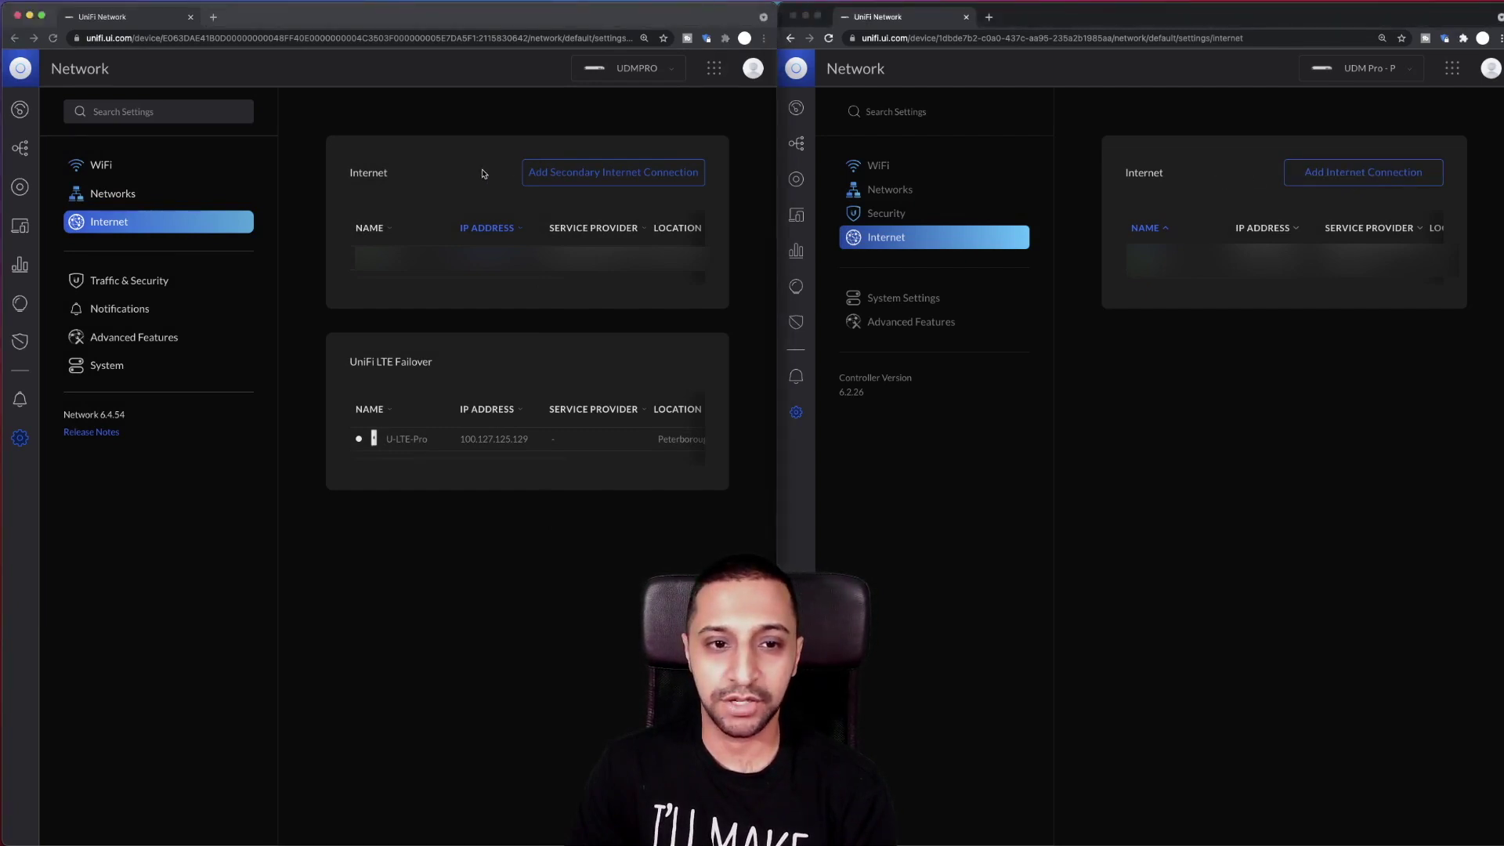
{"action": "left_click", "coordinate": [557, 177]}
{"action": "left_click", "coordinate": [593, 177]}
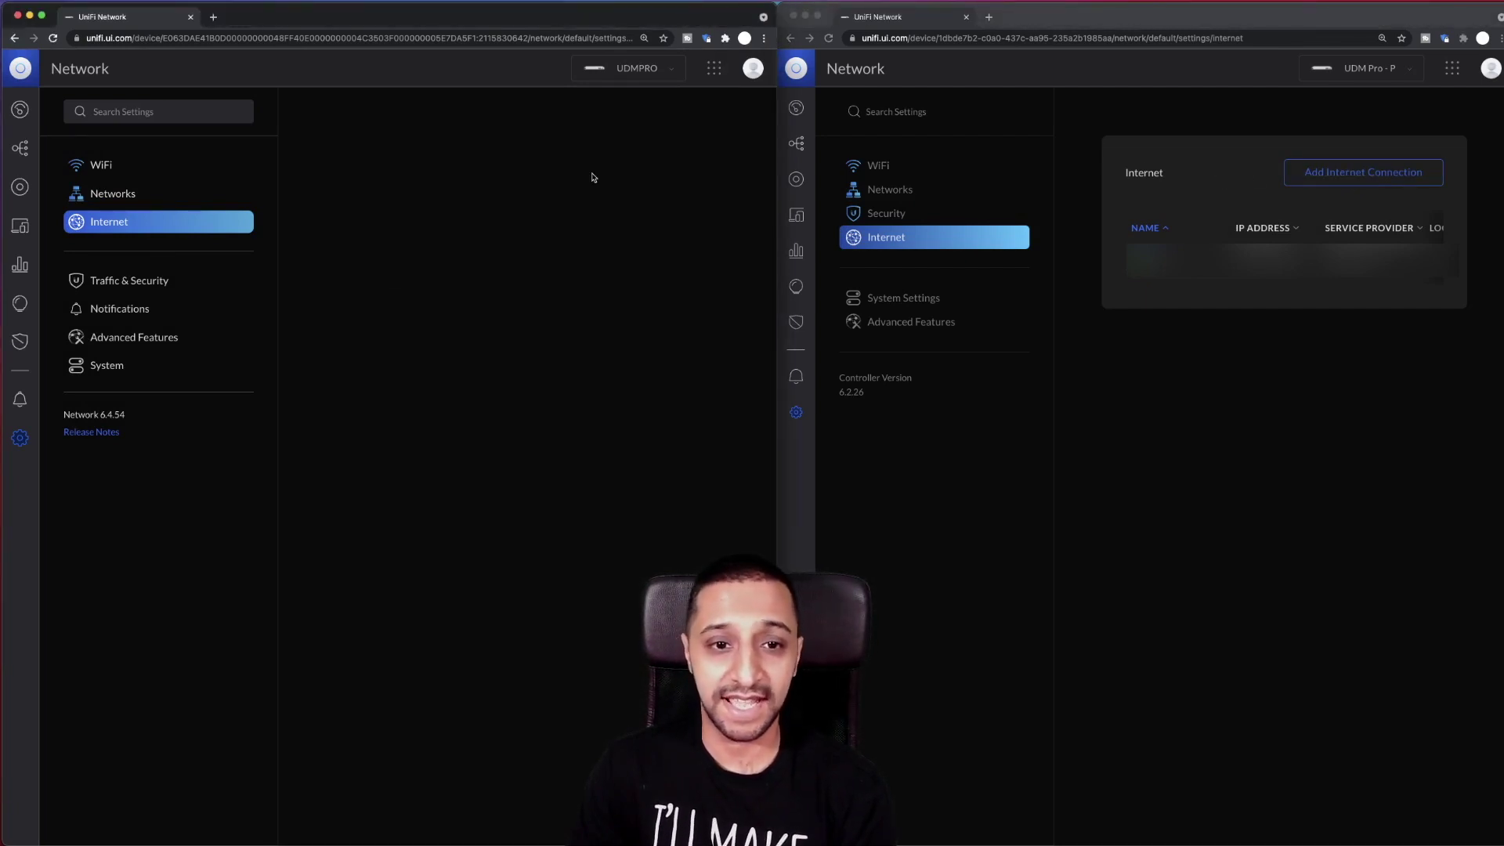
{"action": "left_click", "coordinate": [638, 265]}
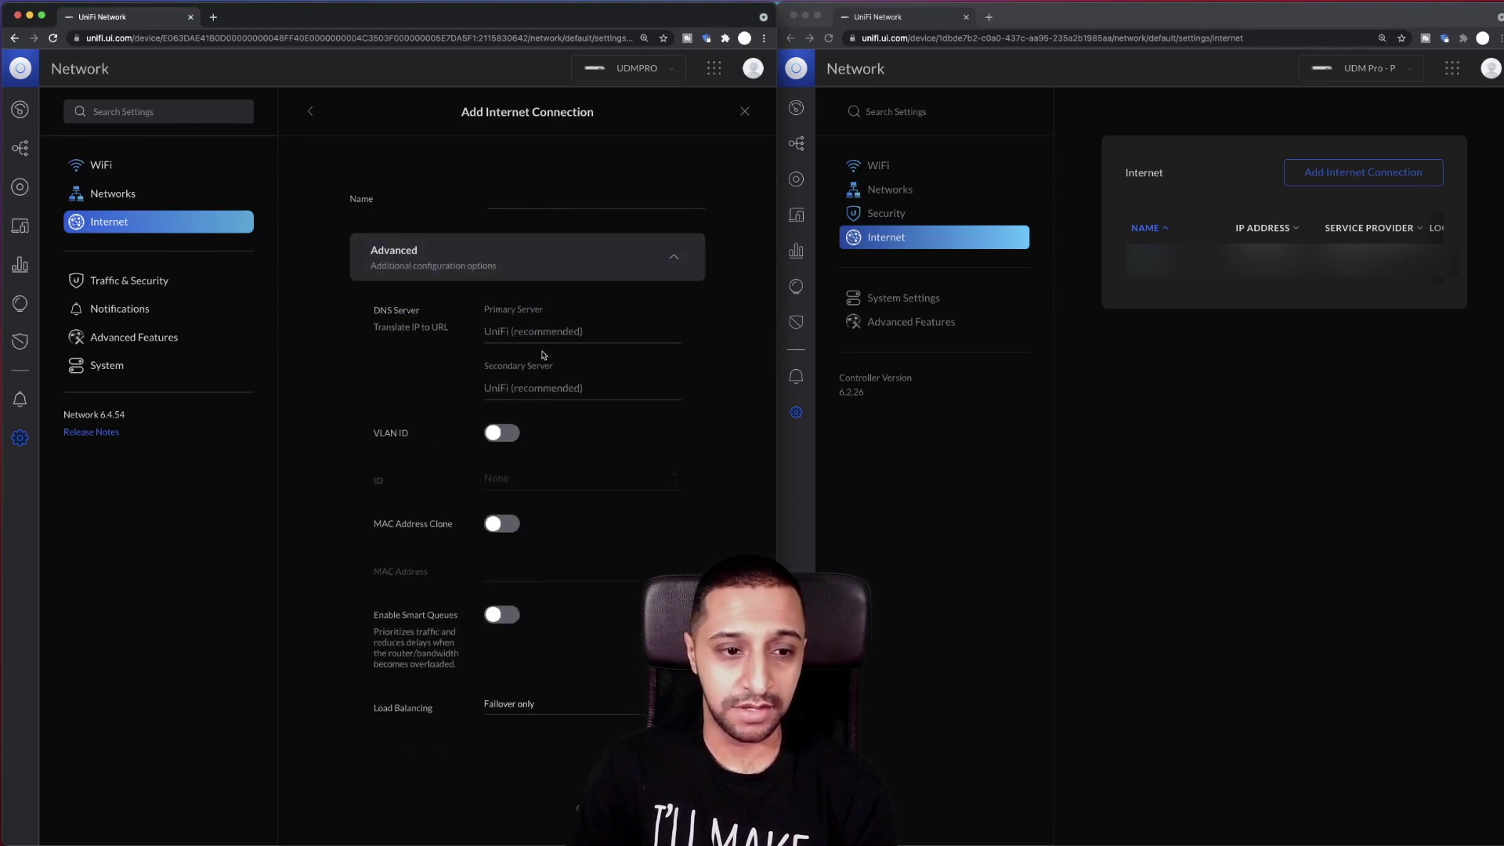
{"action": "scroll", "coordinate": [576, 489], "scroll_direction": "down", "scroll_amount": 1}
{"action": "scroll", "coordinate": [576, 488], "scroll_direction": "down", "scroll_amount": 3}
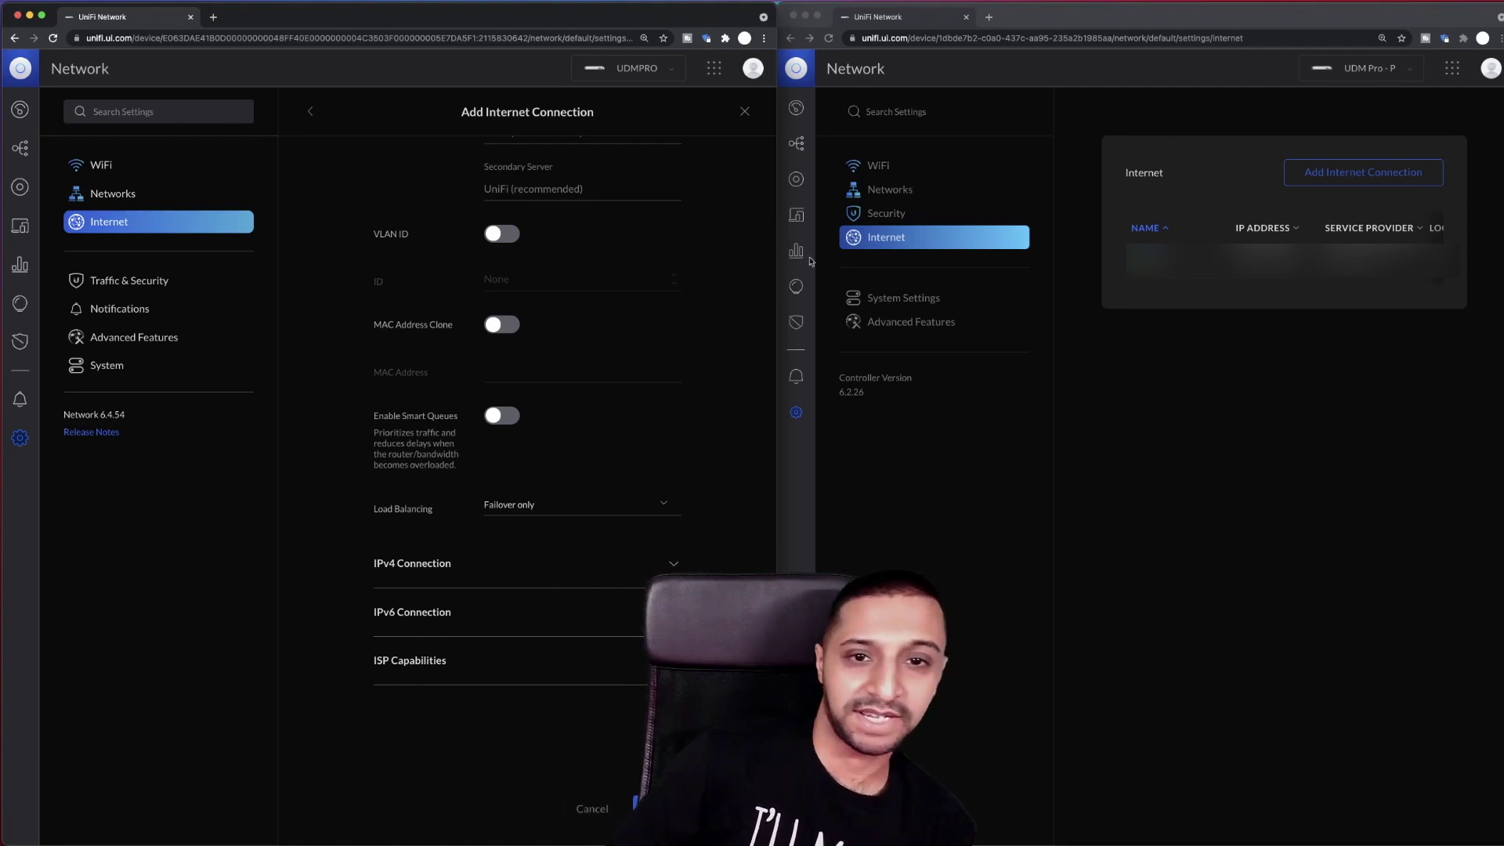
- Close the new connection form and discard the unsaved secondary connection
{"action": "left_click", "coordinate": [739, 109]}
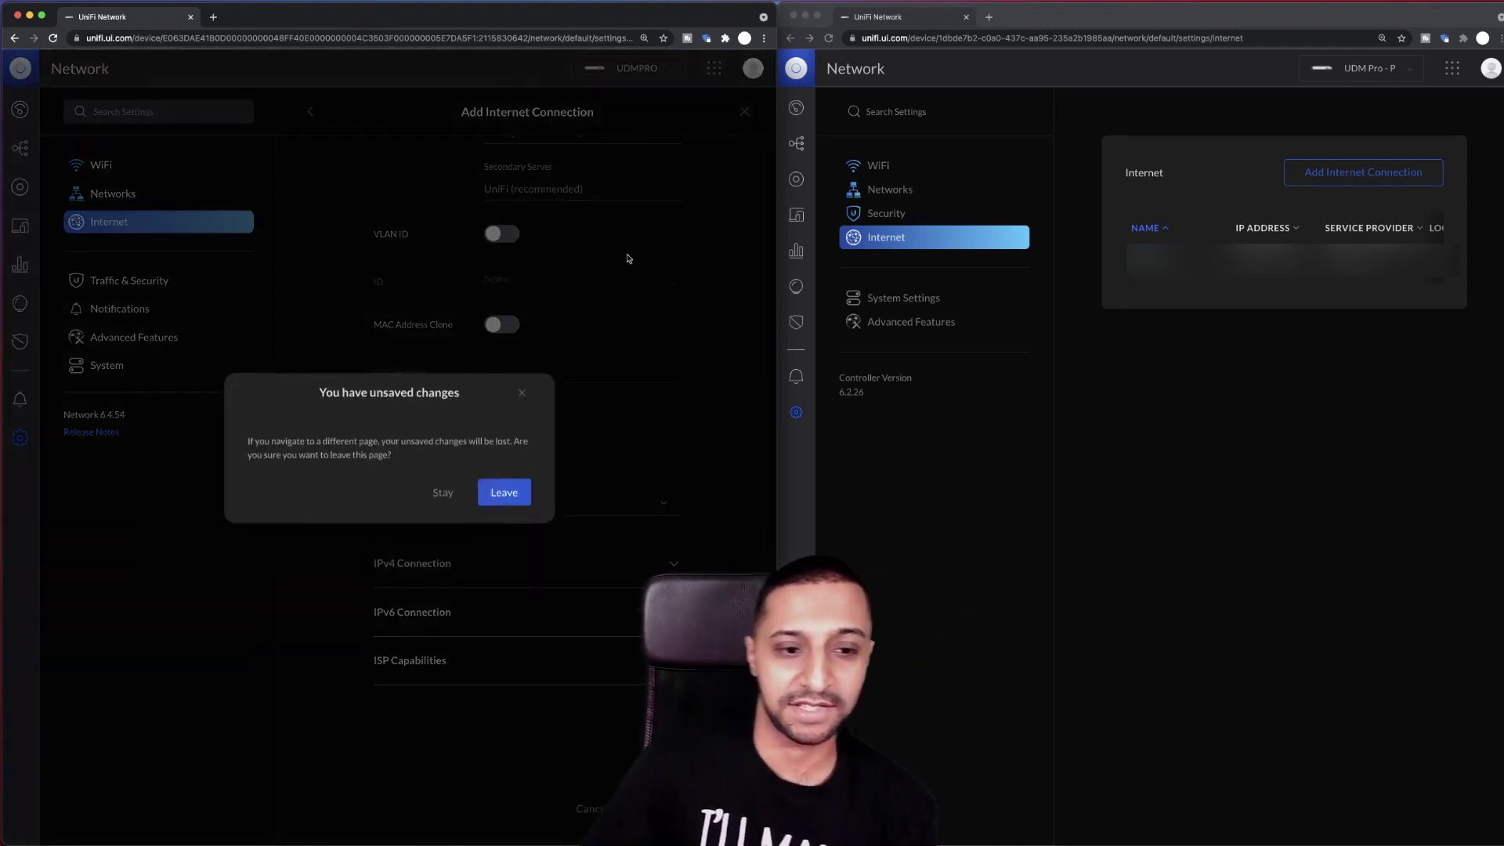
{"action": "left_click", "coordinate": [442, 494]}
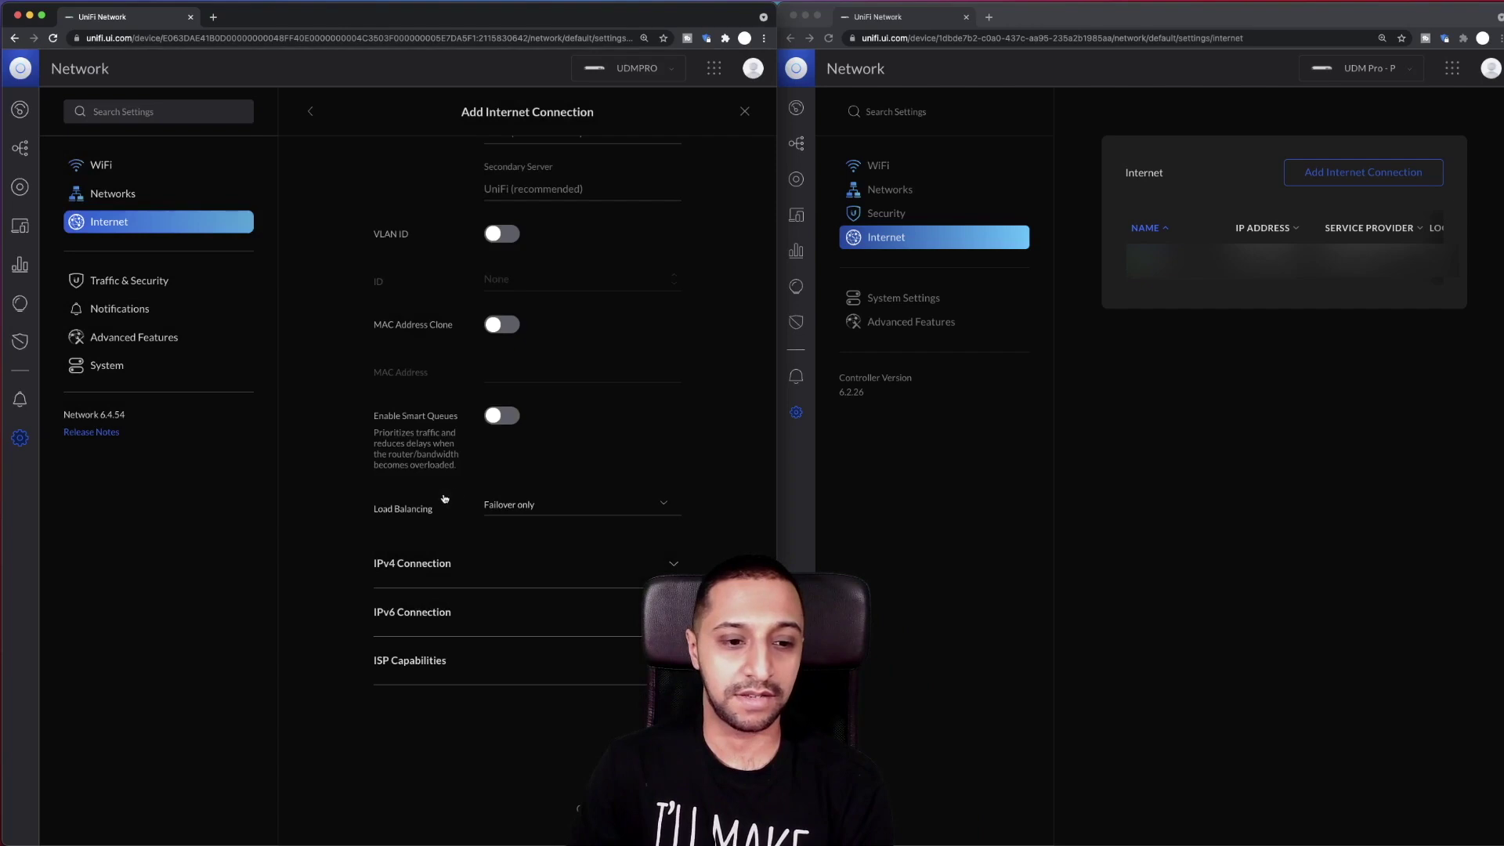
{"action": "left_click", "coordinate": [742, 112]}
{"action": "left_click", "coordinate": [508, 491]}
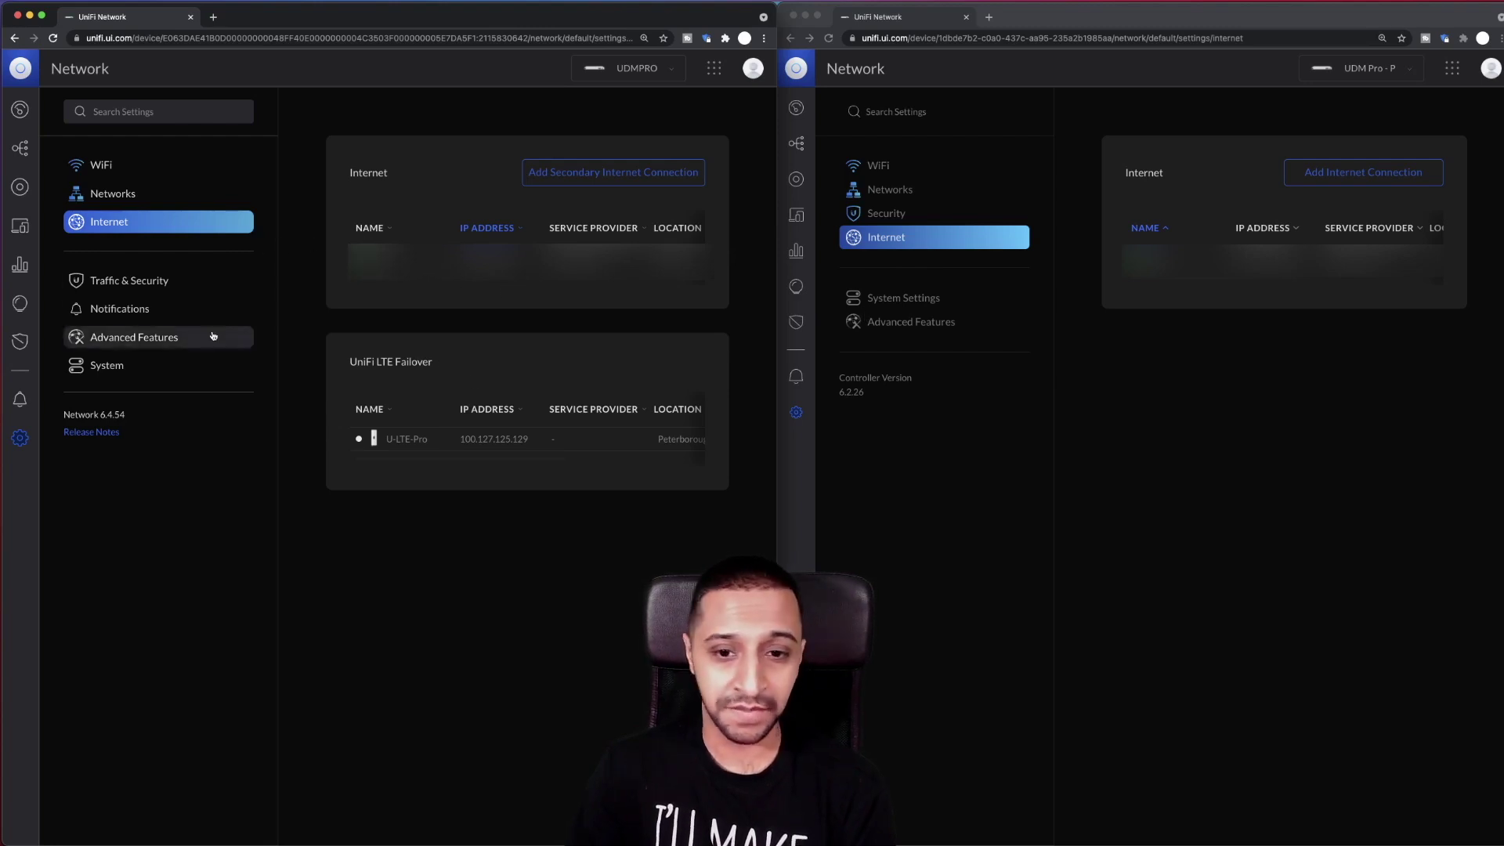
- Open System Settings on both consoles and Controller Configuration on 6.2.26
{"action": "left_click", "coordinate": [908, 299]}
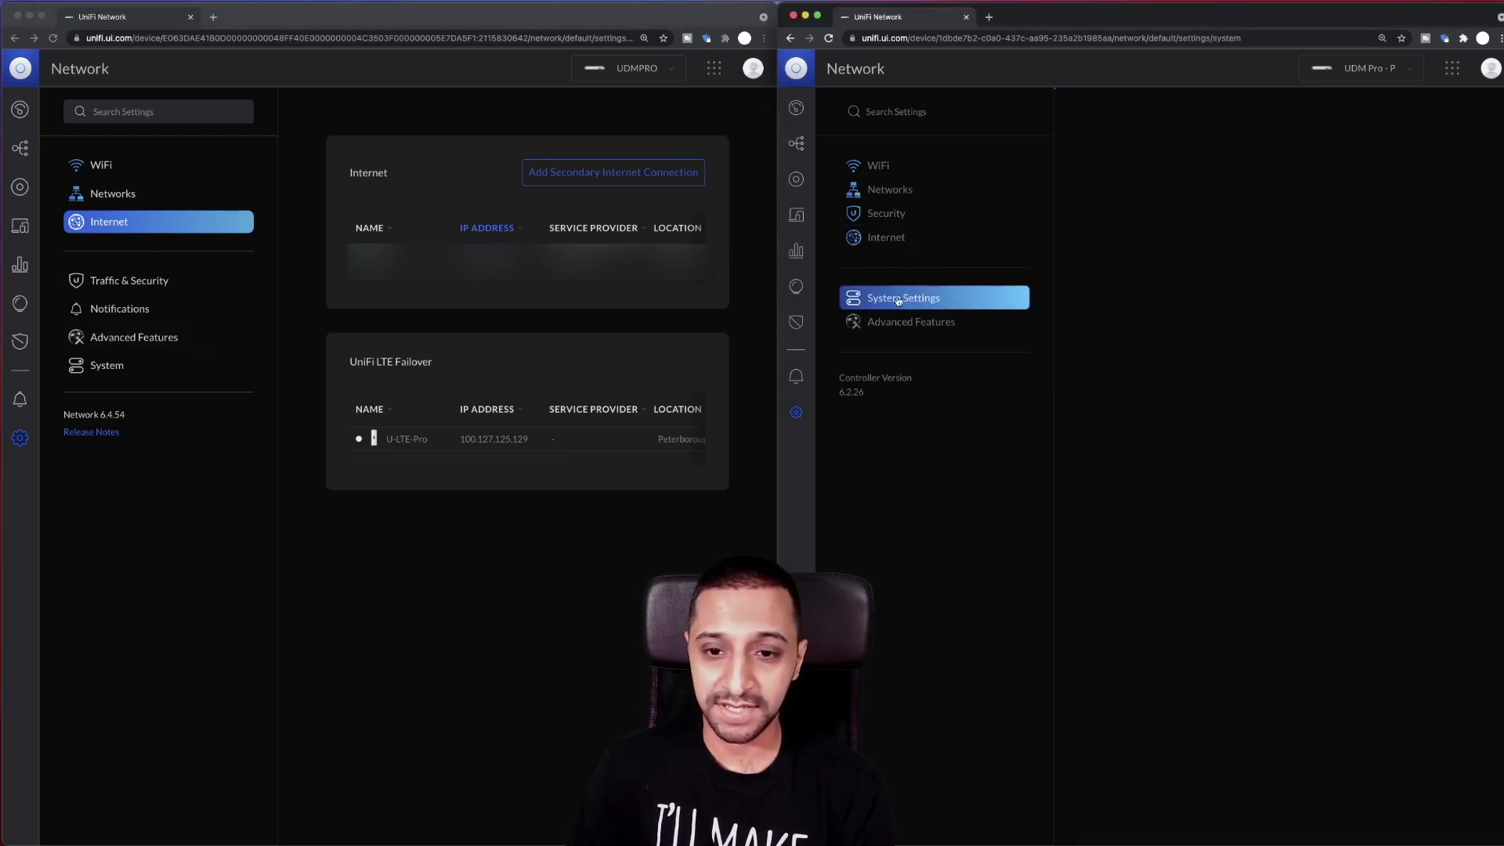
{"action": "left_click", "coordinate": [107, 365]}
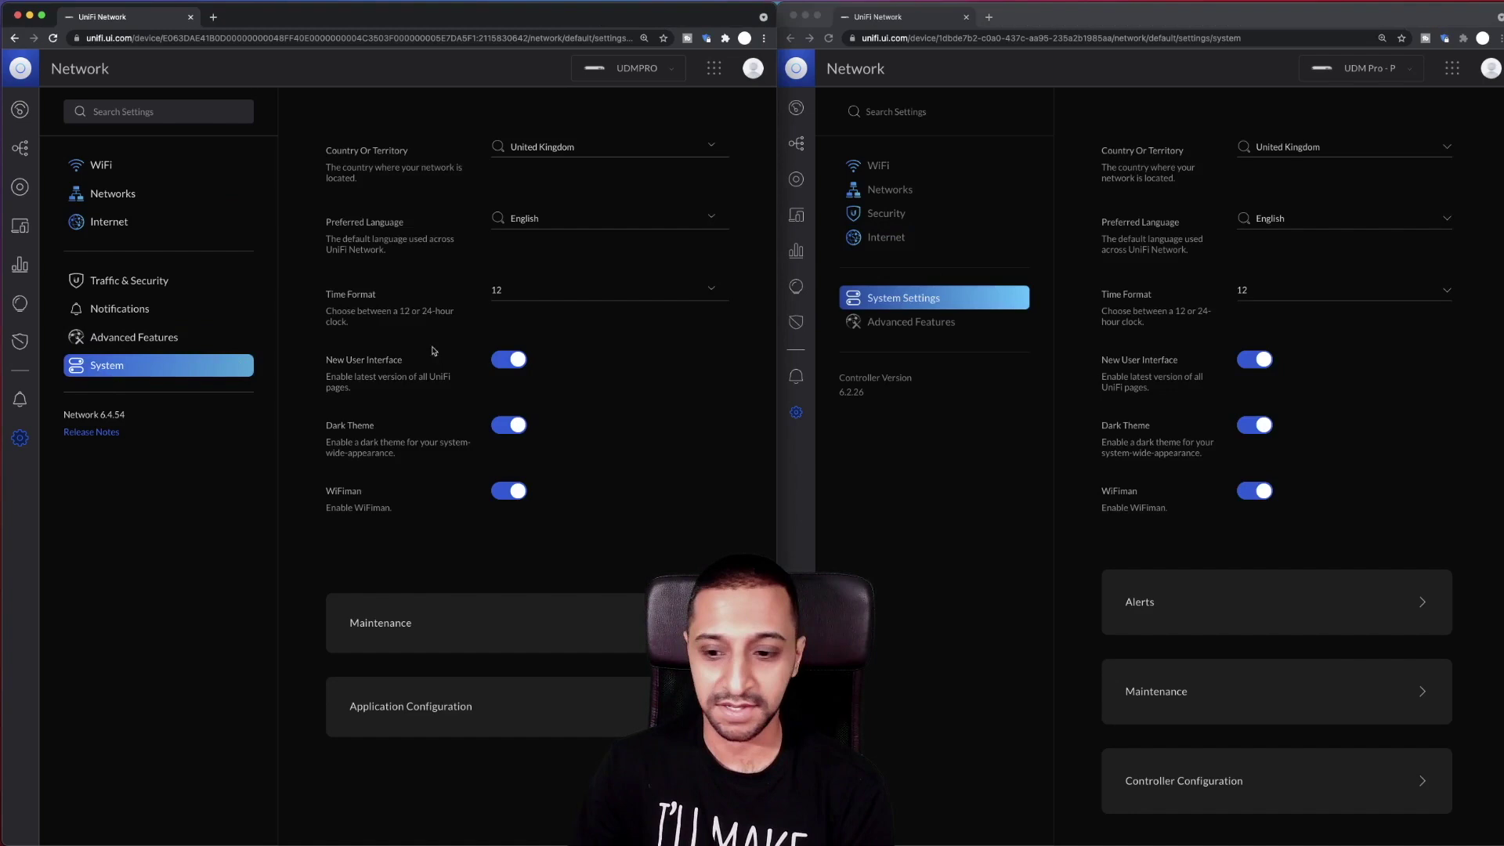
{"action": "scroll", "coordinate": [1160, 443], "scroll_direction": "down", "scroll_amount": 1}
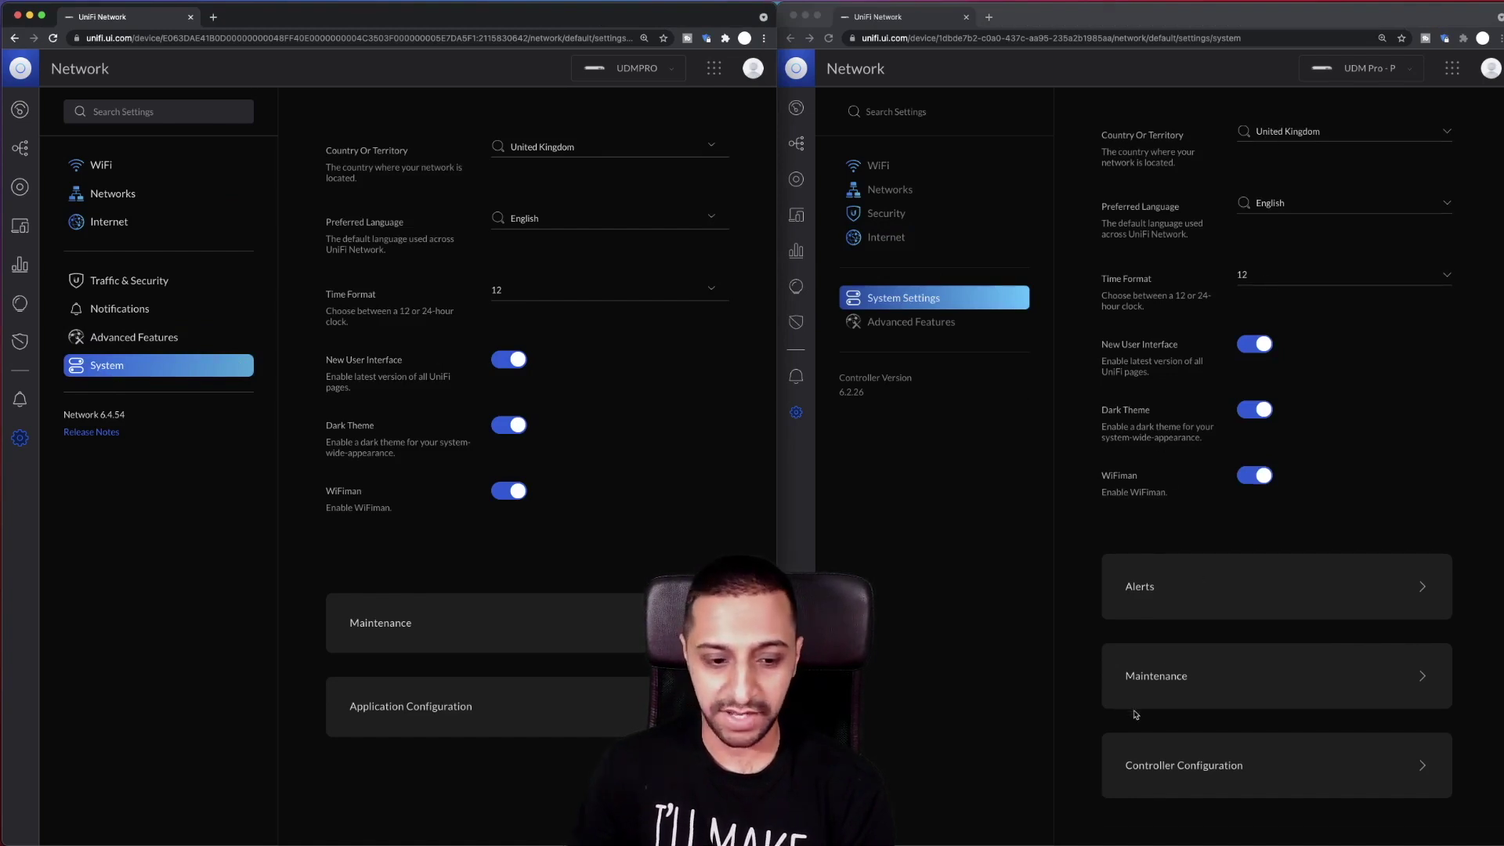
{"action": "left_click", "coordinate": [1213, 762]}
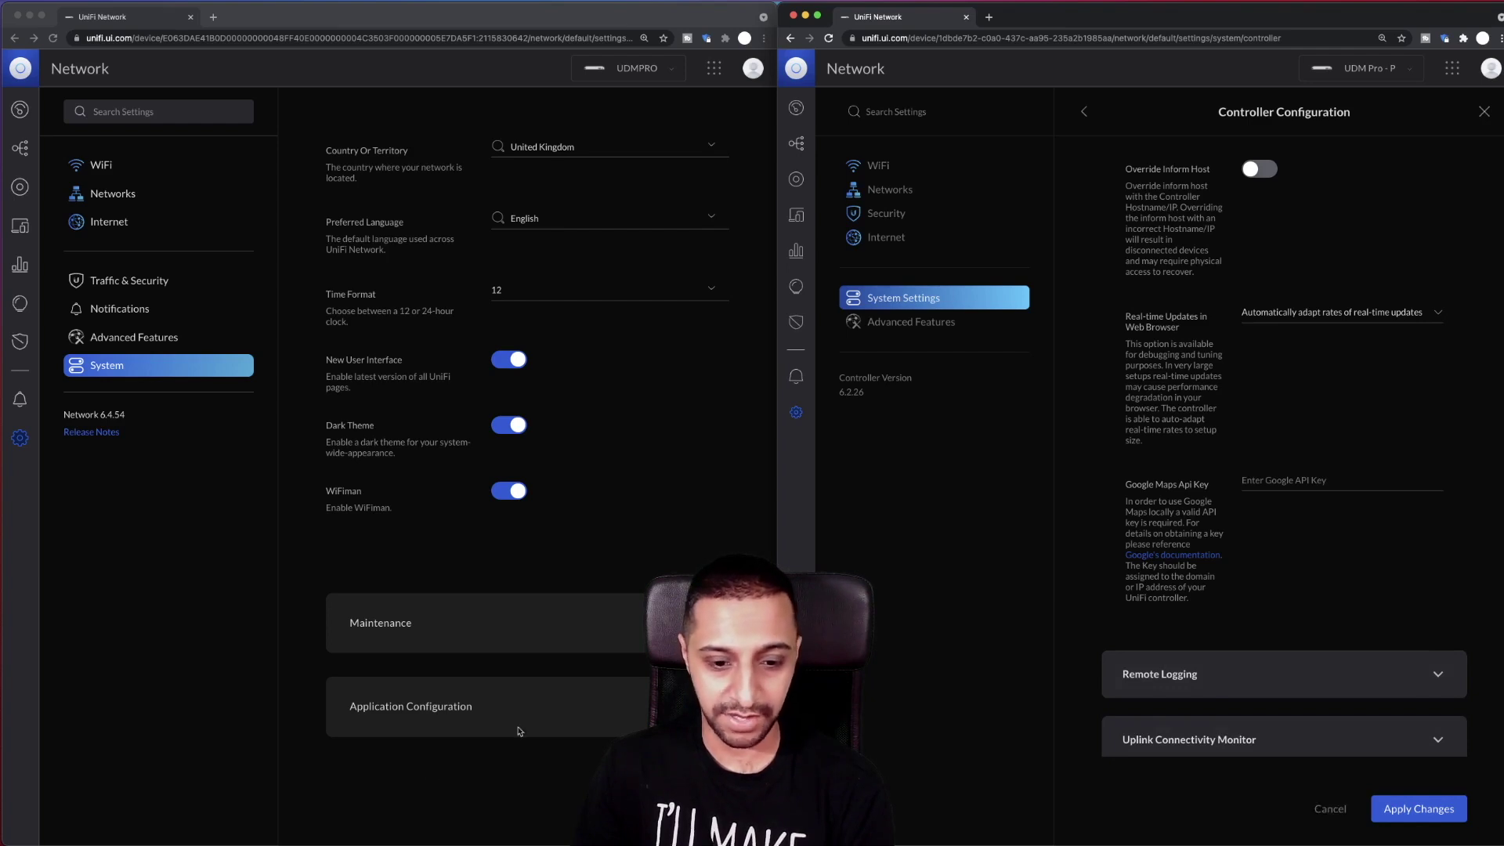
- Open Application Configuration on 6.4.54 and expand its NTP settings
{"action": "left_click", "coordinate": [555, 697]}
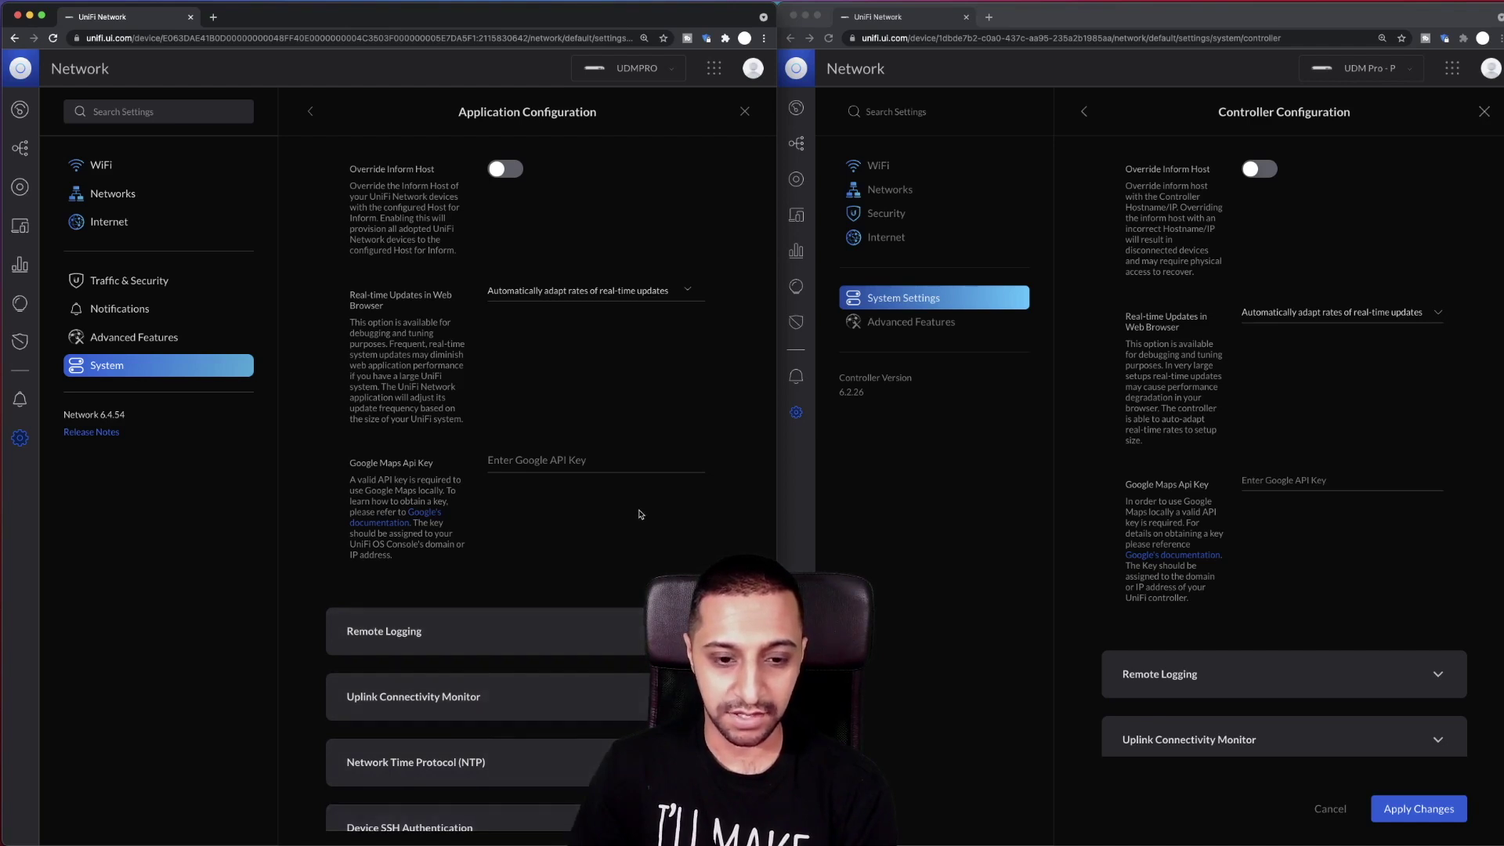
{"action": "scroll", "coordinate": [638, 517], "scroll_direction": "down", "scroll_amount": 3}
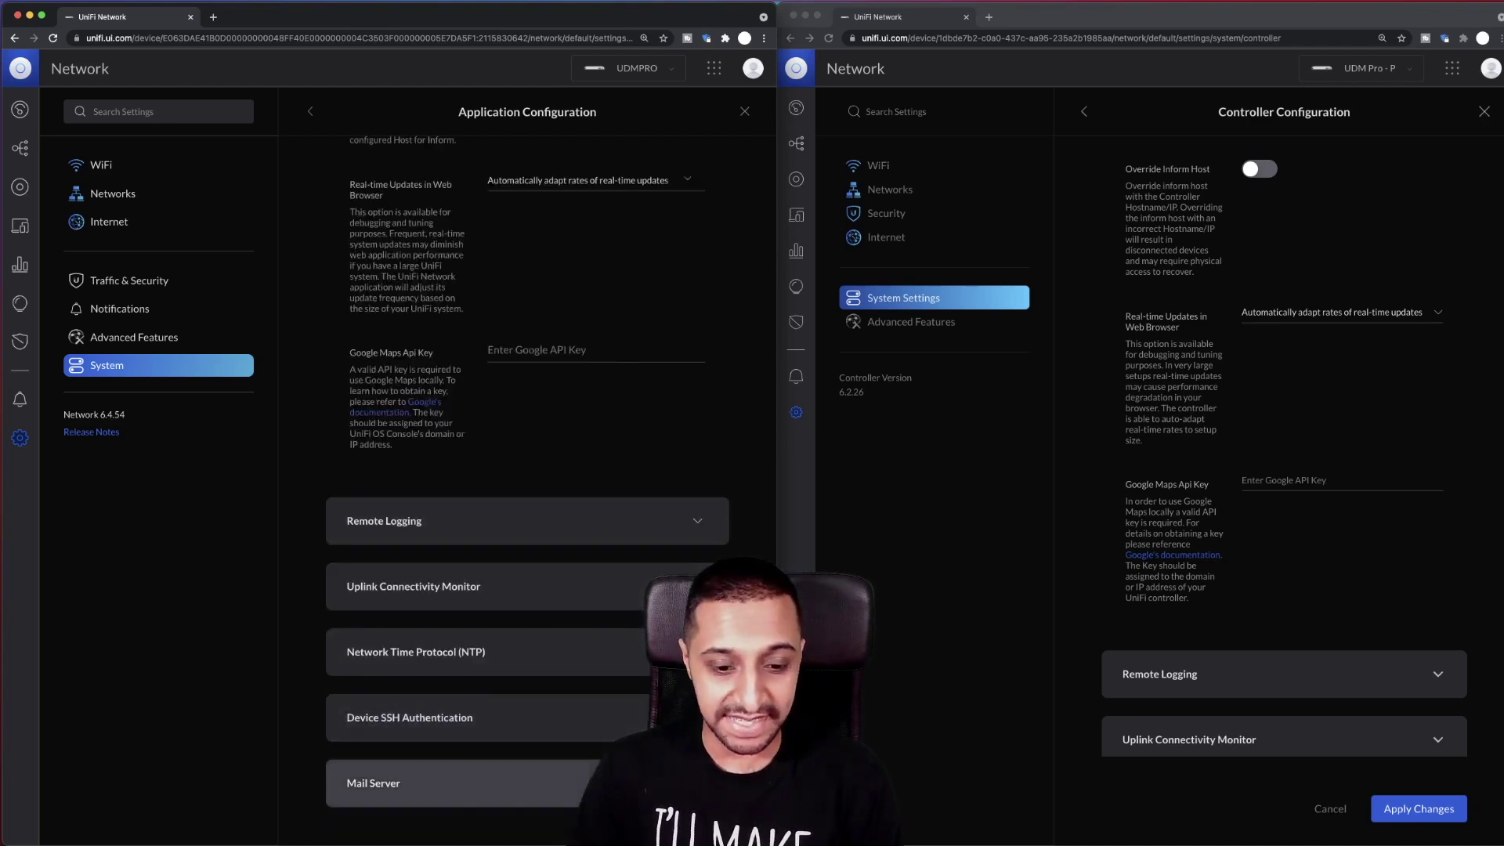
{"action": "left_click", "coordinate": [620, 664]}
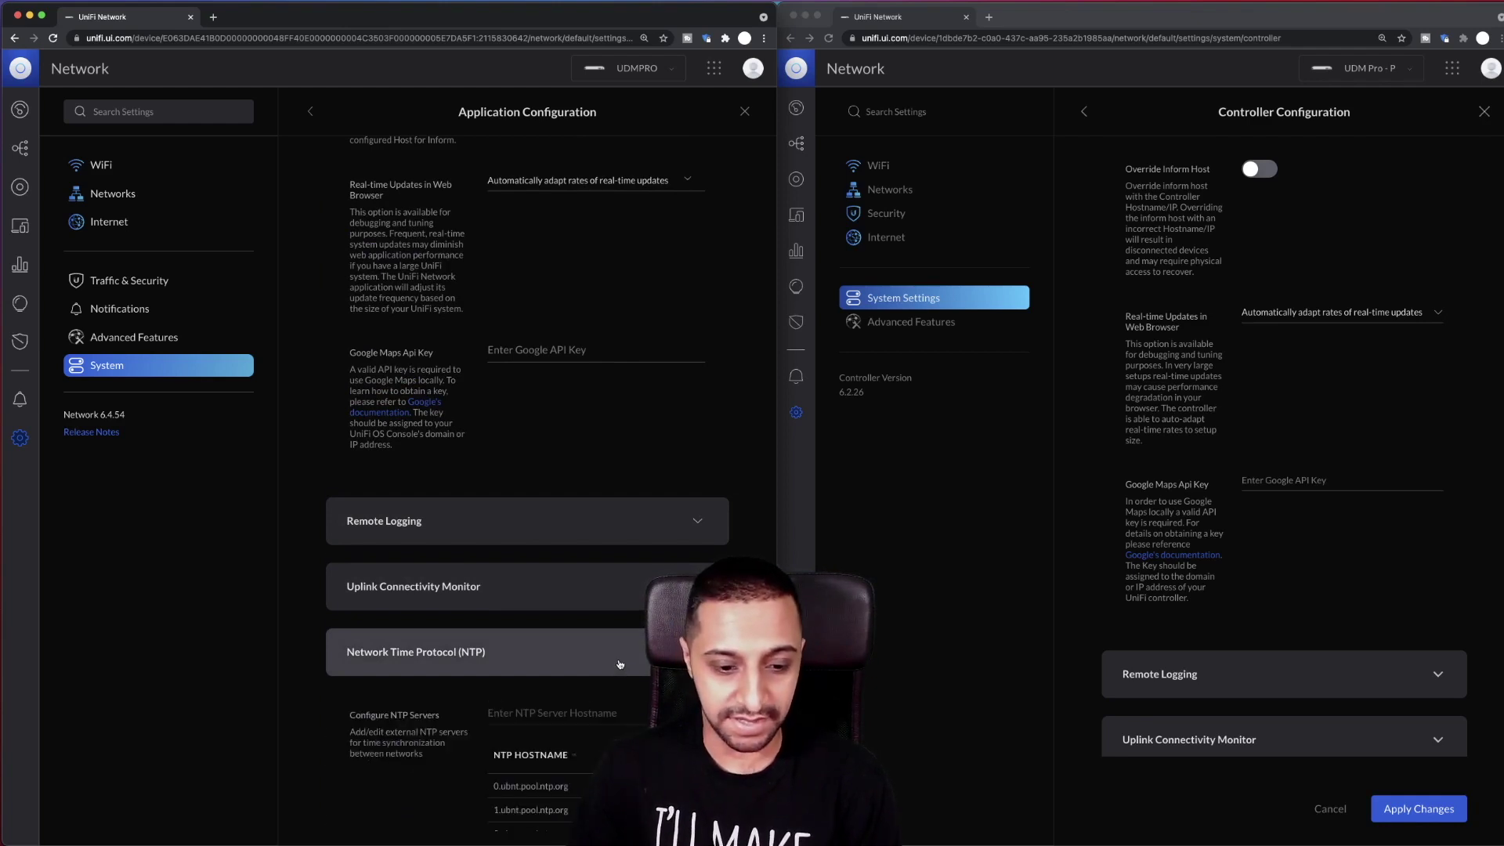
{"action": "scroll", "coordinate": [620, 664], "scroll_direction": "down", "scroll_amount": 3}
{"action": "scroll", "coordinate": [536, 435], "scroll_direction": "up", "scroll_amount": 5}
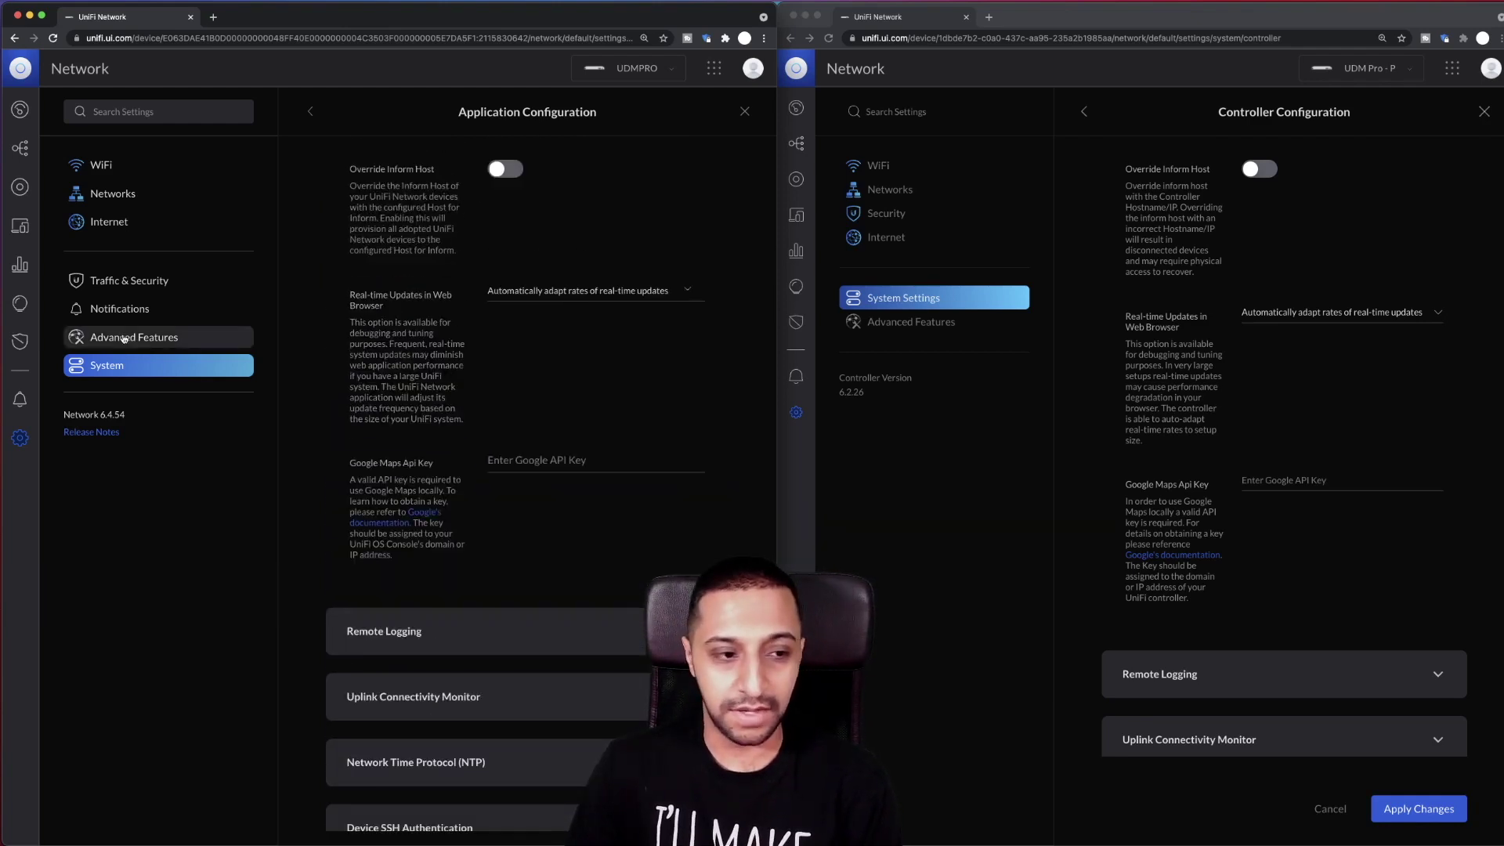
- Open Advanced Features on both consoles, leaving the unsaved 6.2.26 controller configuration
{"action": "left_click", "coordinate": [124, 338]}
{"action": "left_click", "coordinate": [947, 329]}
{"action": "left_click", "coordinate": [940, 324]}
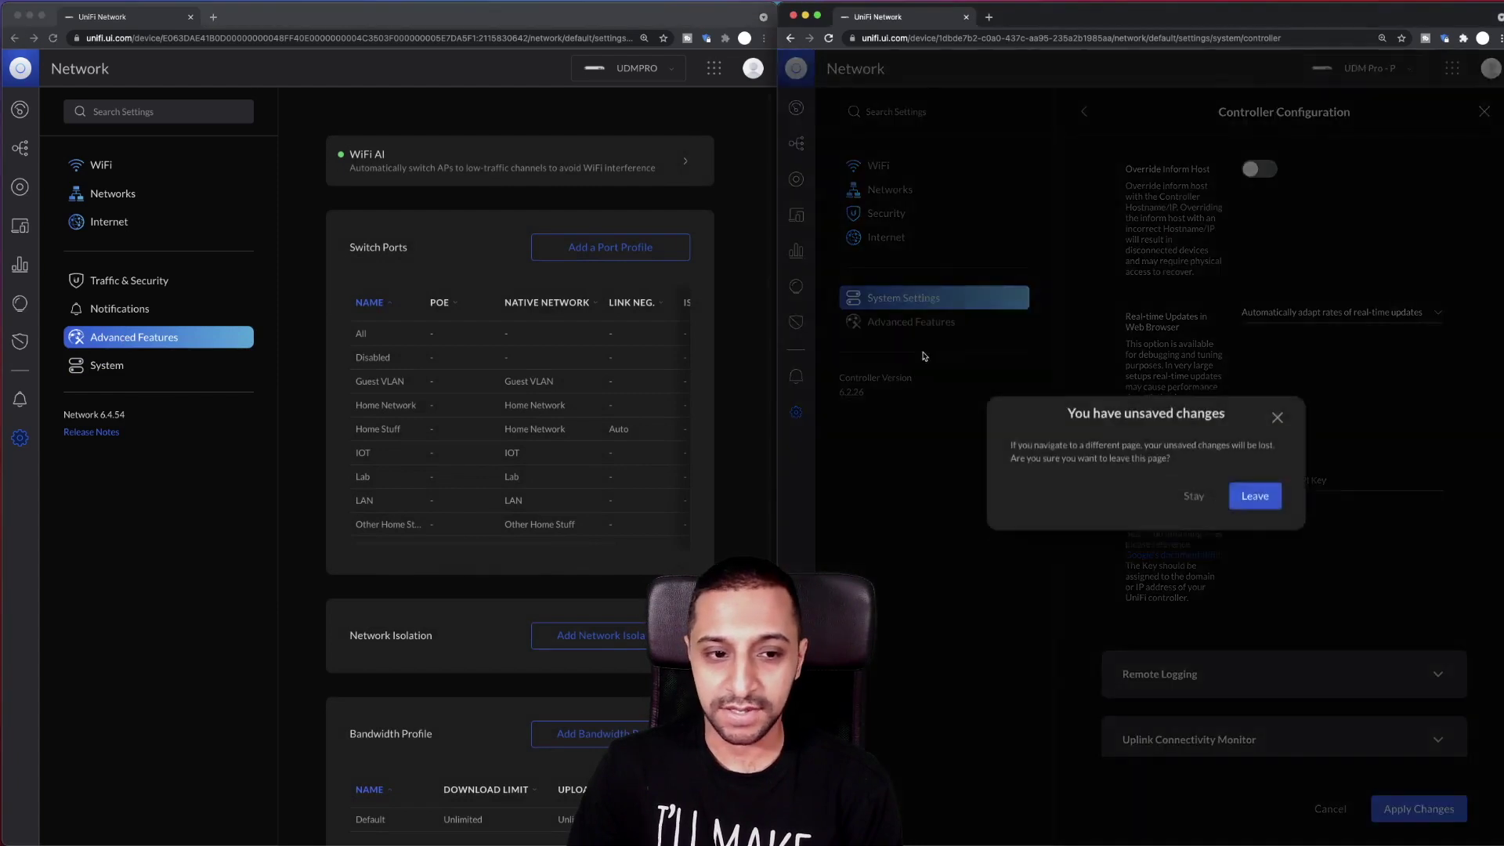
{"action": "key", "text": "Return"}
{"action": "scroll", "coordinate": [1135, 493], "scroll_direction": "down", "scroll_amount": 3}
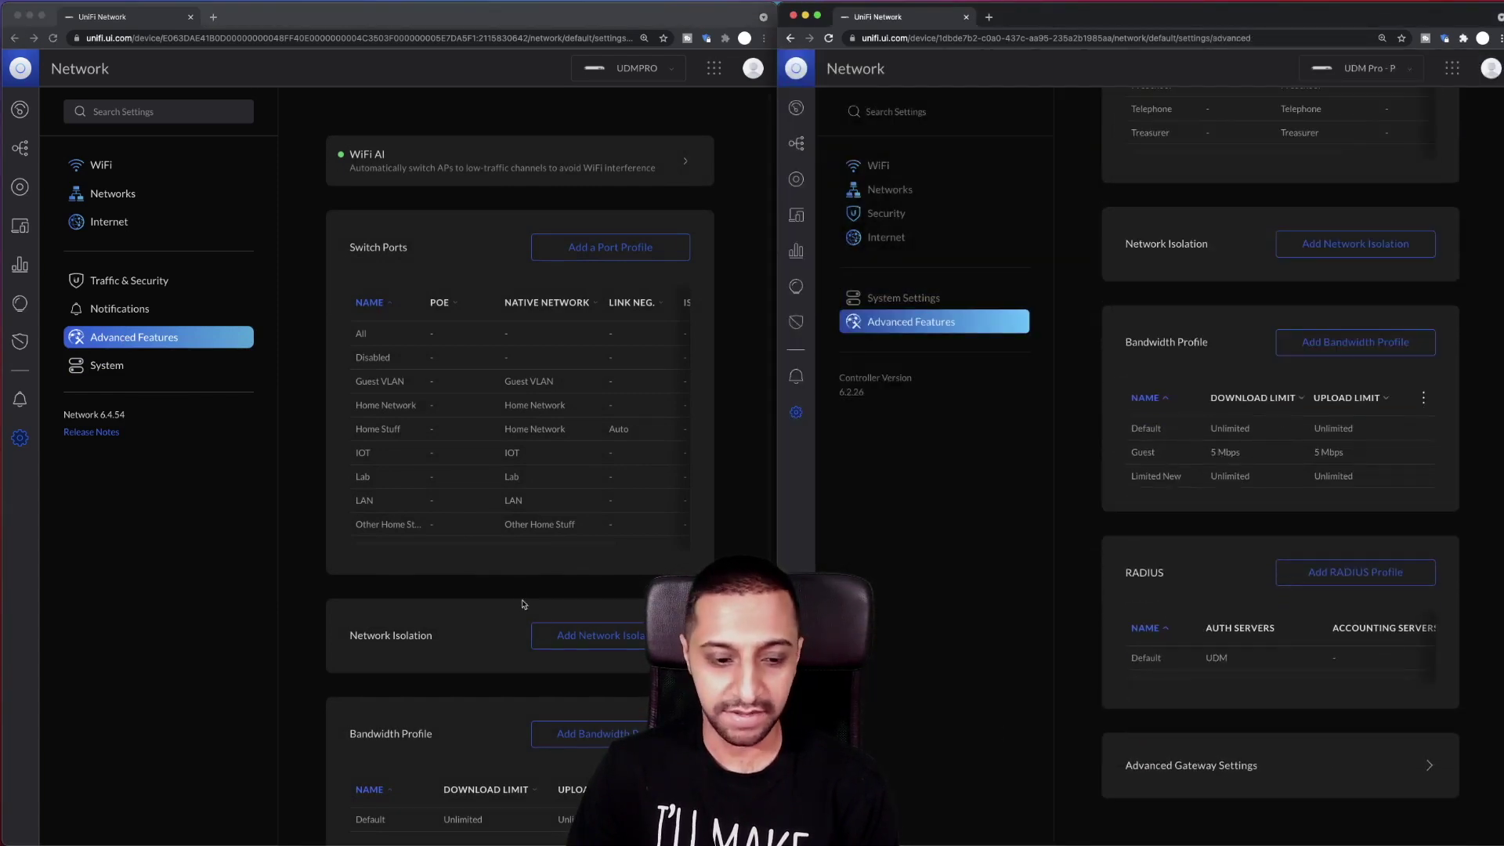
- Open Advanced Gateway Settings to review port forwarding, static routes, dynamic DNS and DHCP
{"action": "left_click", "coordinate": [750, 486]}
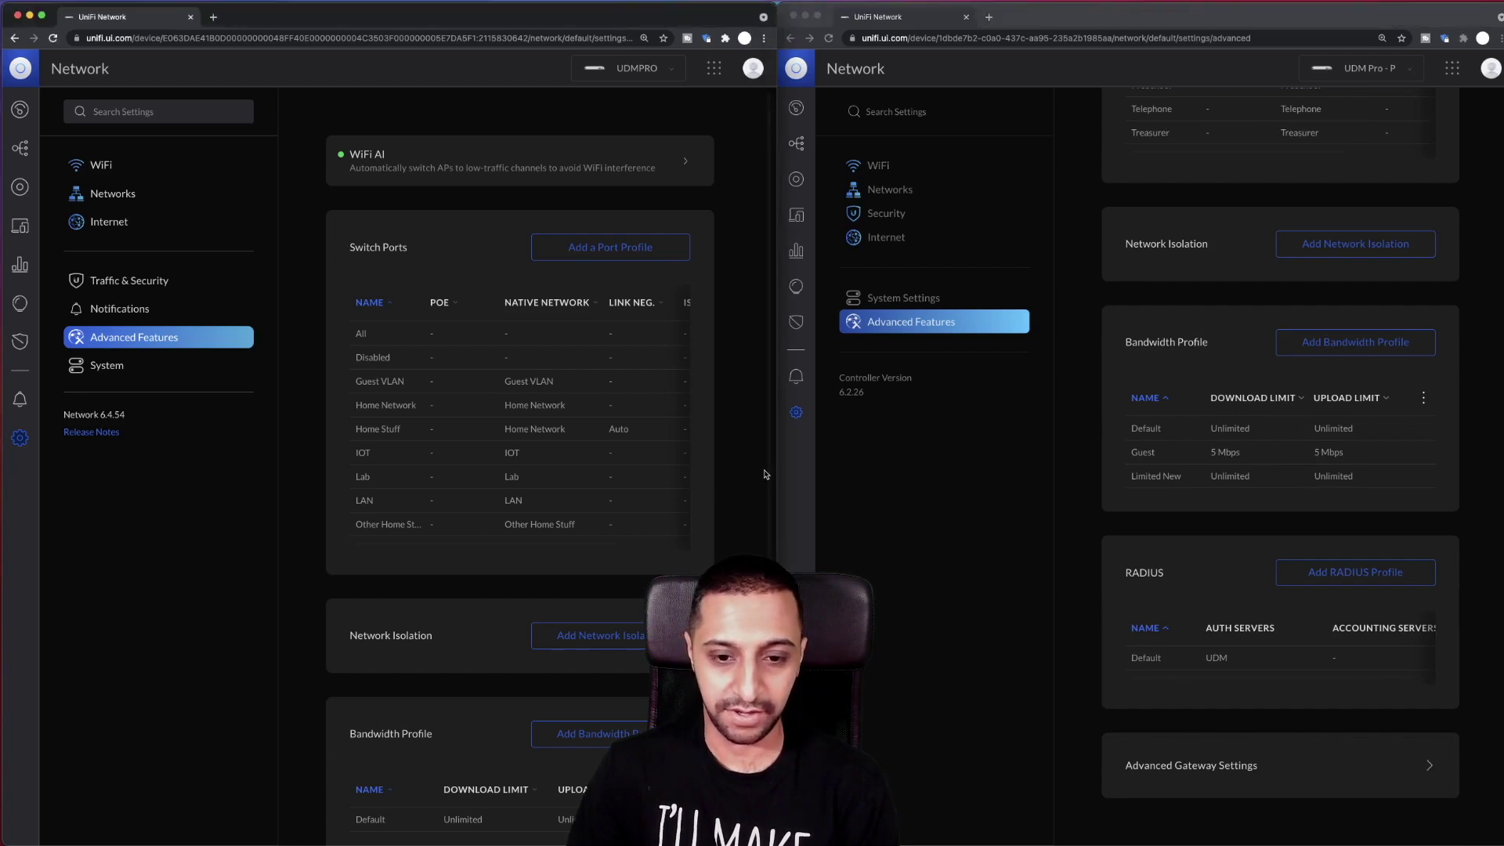
{"action": "scroll", "coordinate": [769, 472], "scroll_direction": "down", "scroll_amount": 5}
{"action": "left_click", "coordinate": [648, 546]}
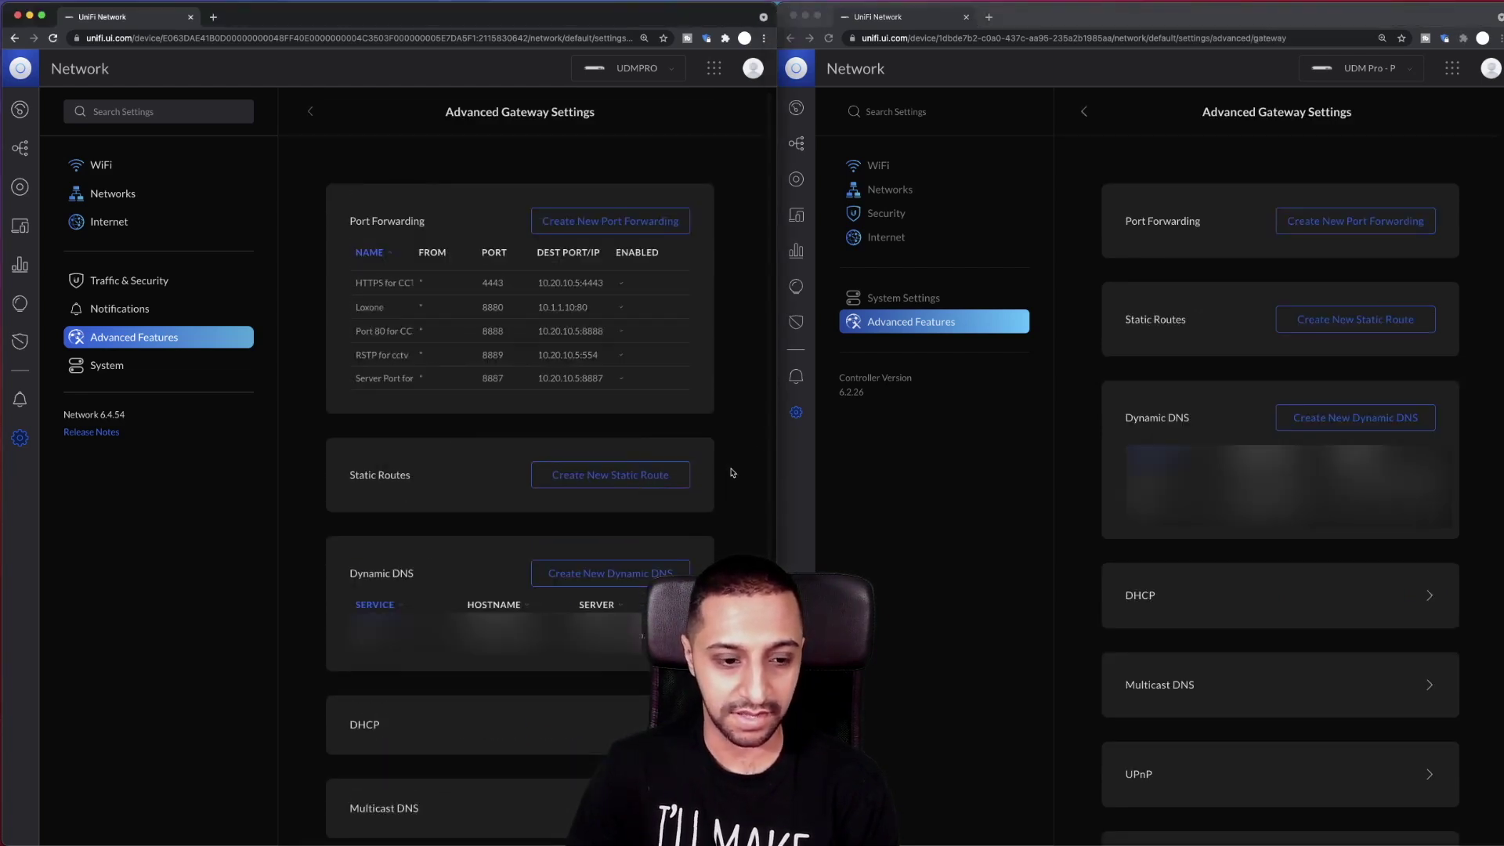
{"action": "scroll", "coordinate": [733, 474], "scroll_direction": "down", "scroll_amount": 3}
{"action": "scroll", "coordinate": [901, 474], "scroll_direction": "down", "scroll_amount": 2}
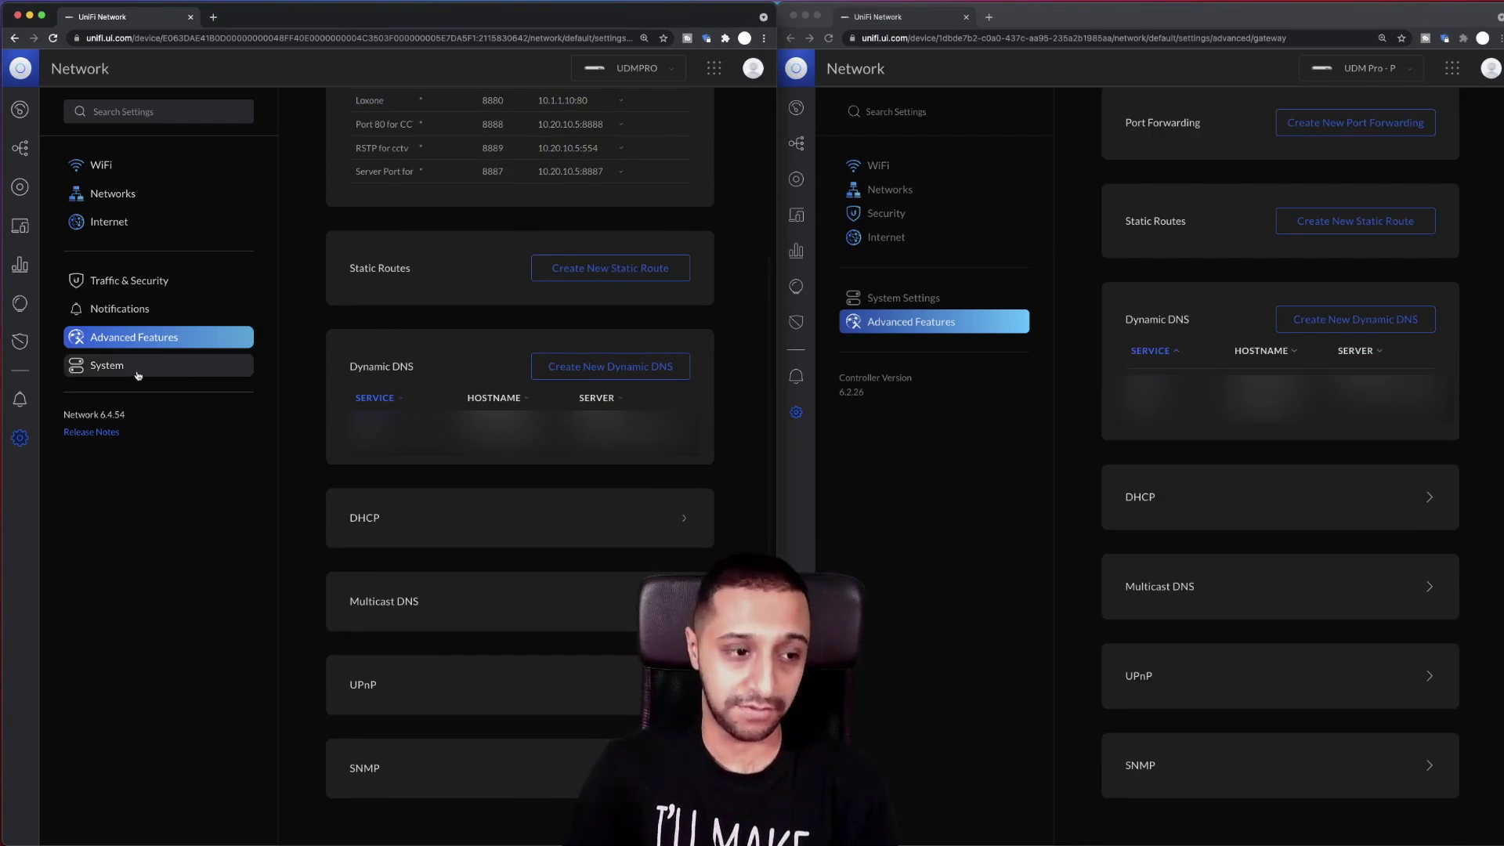
- Show Traffic & Security on the 6.4.54 console and Security on the 6.2.26 console
{"action": "left_click", "coordinate": [123, 289]}
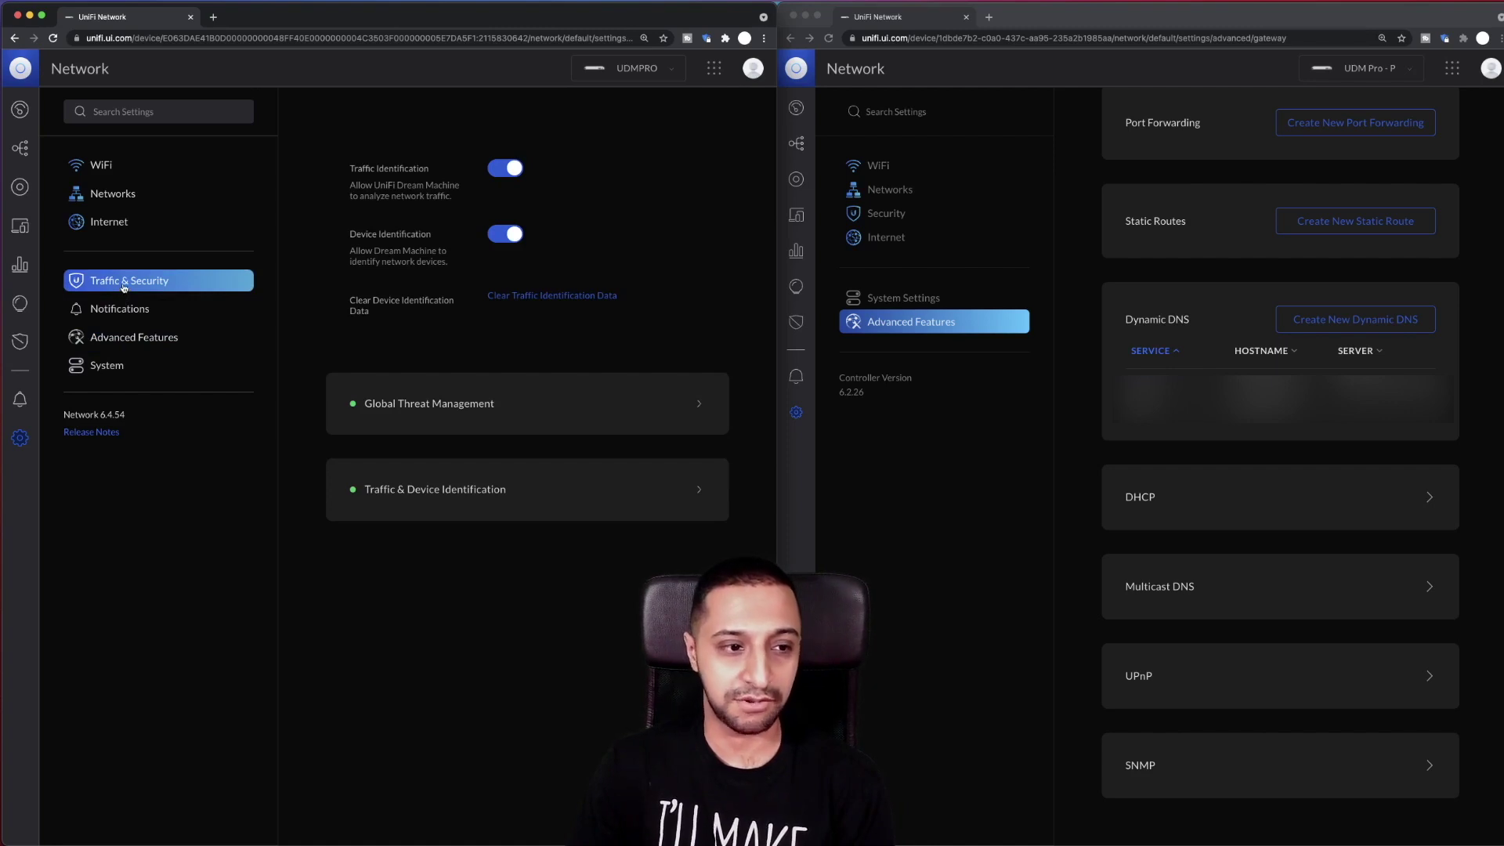
{"action": "left_click", "coordinate": [884, 217]}
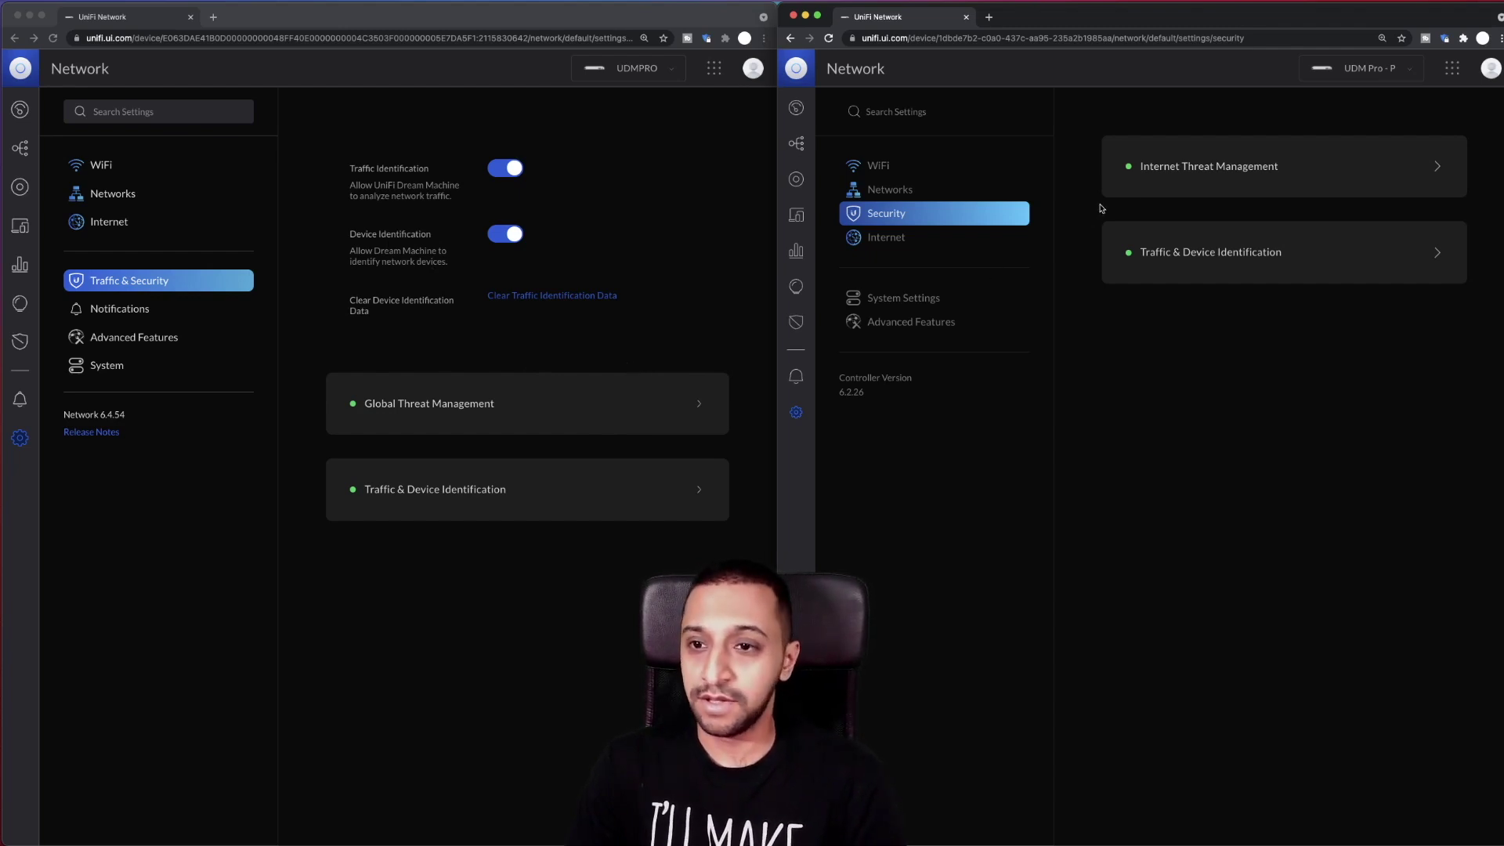
- Open Global Threat Management on 6.4.54 and Internet Threat Management on 6.2.26
{"action": "left_click", "coordinate": [577, 407]}
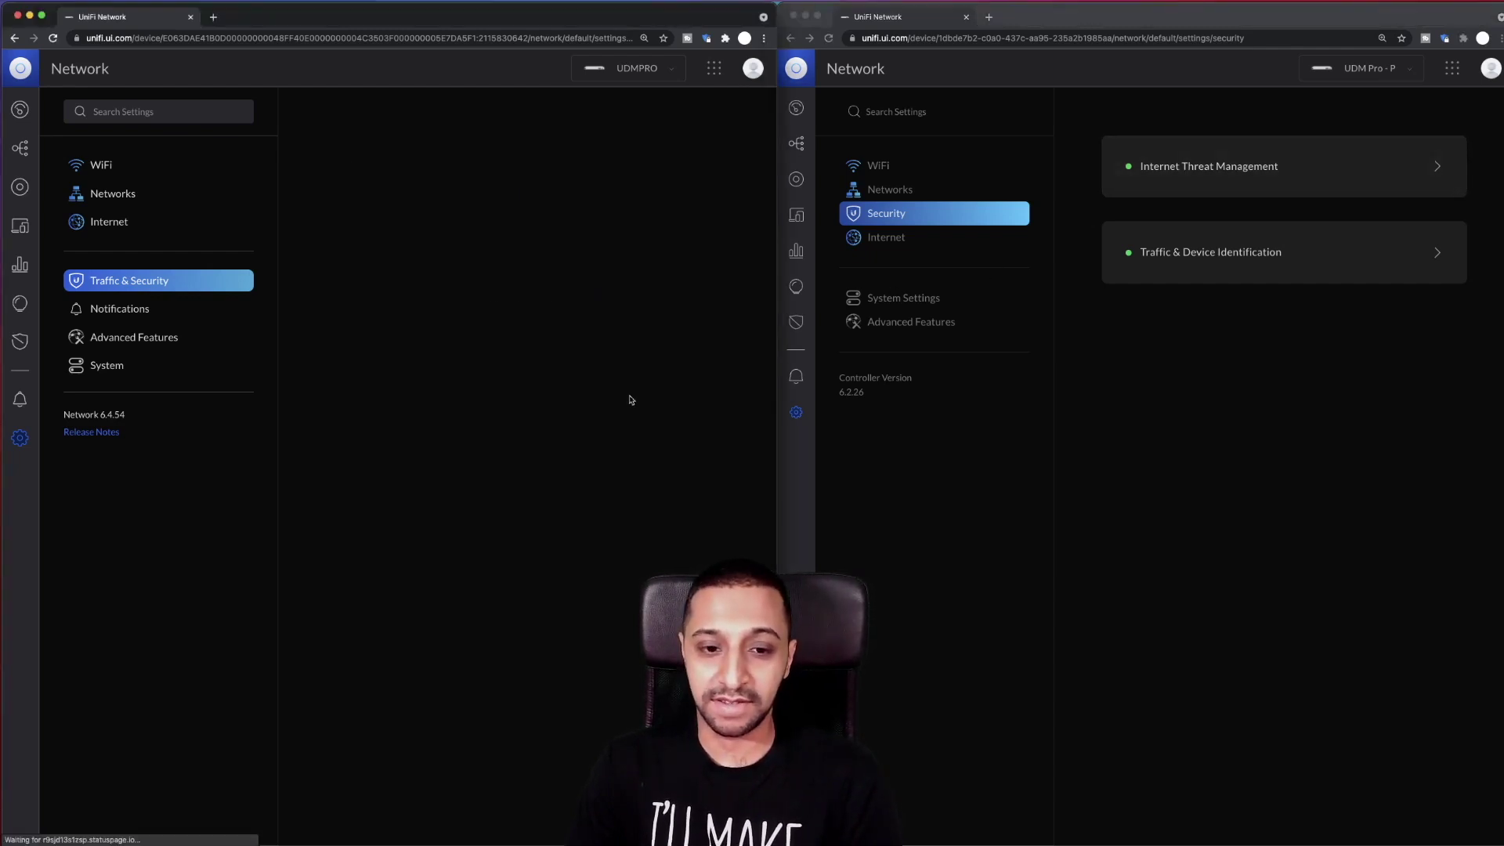
{"action": "left_click", "coordinate": [1175, 174]}
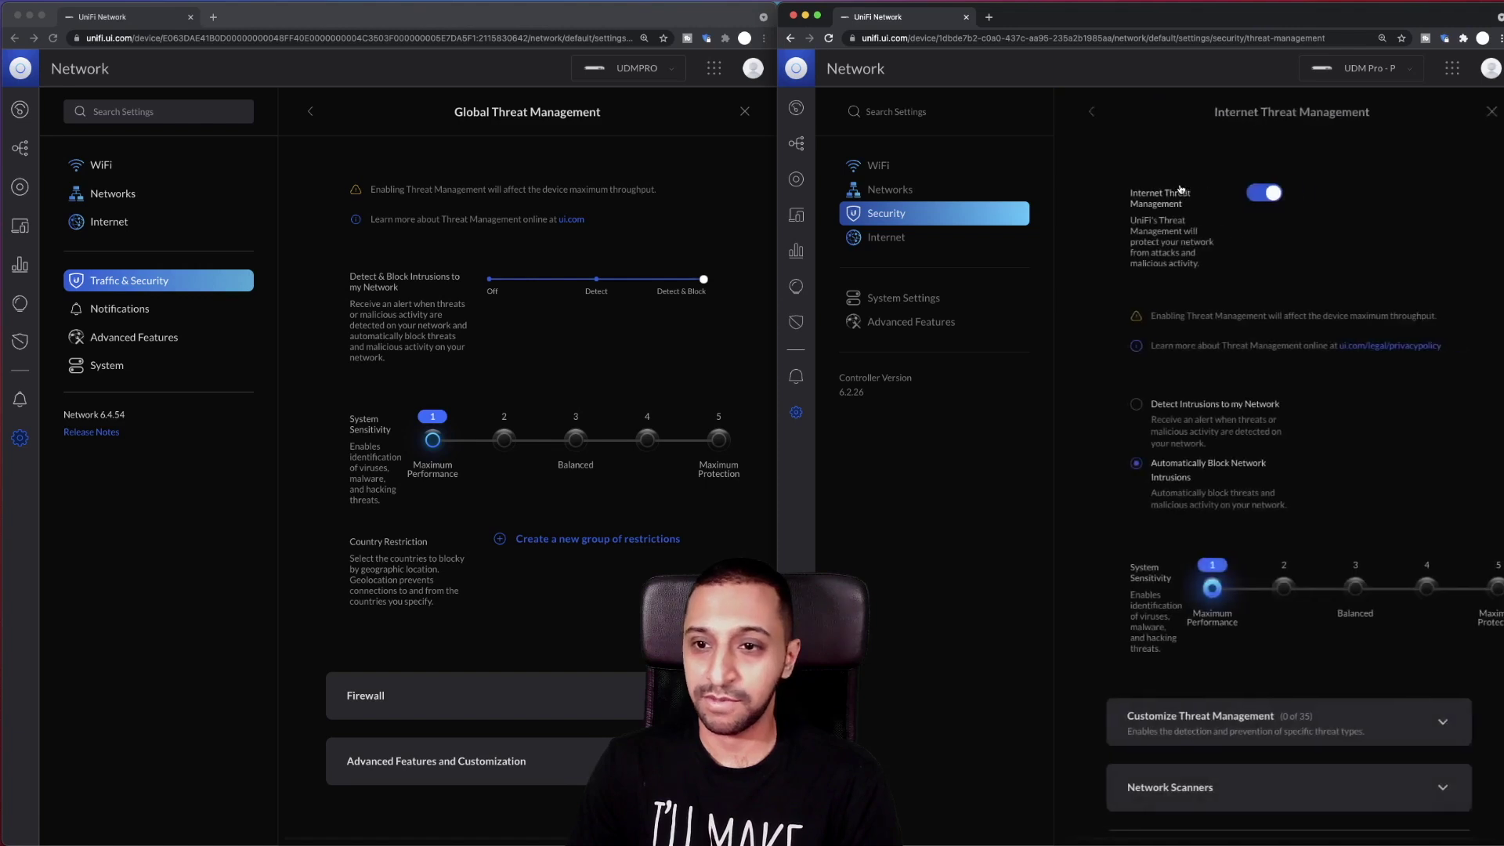
{"action": "scroll", "coordinate": [1181, 433], "scroll_direction": "down", "scroll_amount": 2}
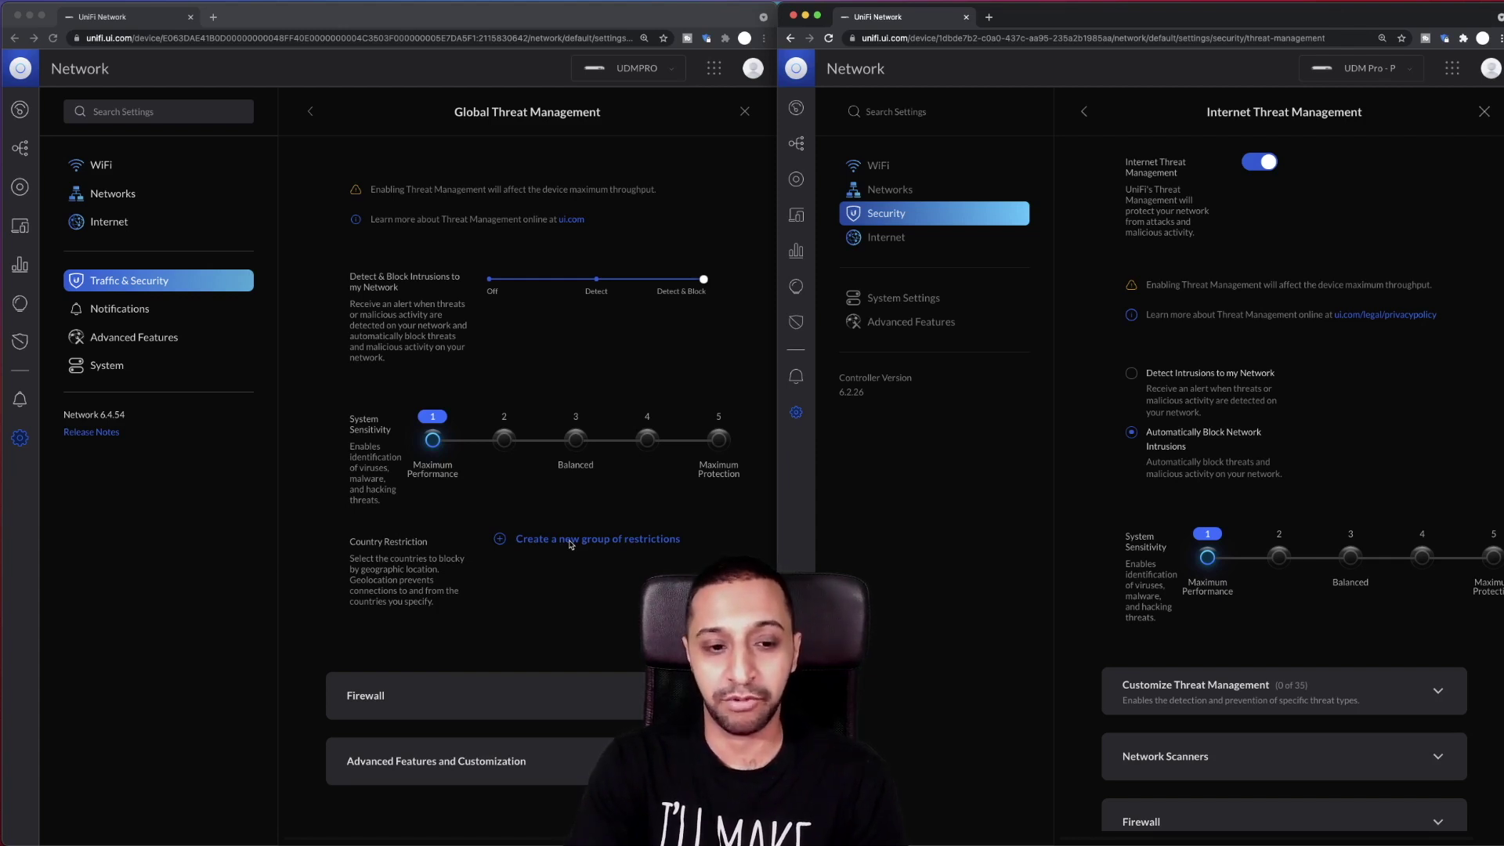
{"action": "left_click", "coordinate": [613, 547]}
{"action": "left_click", "coordinate": [613, 540]}
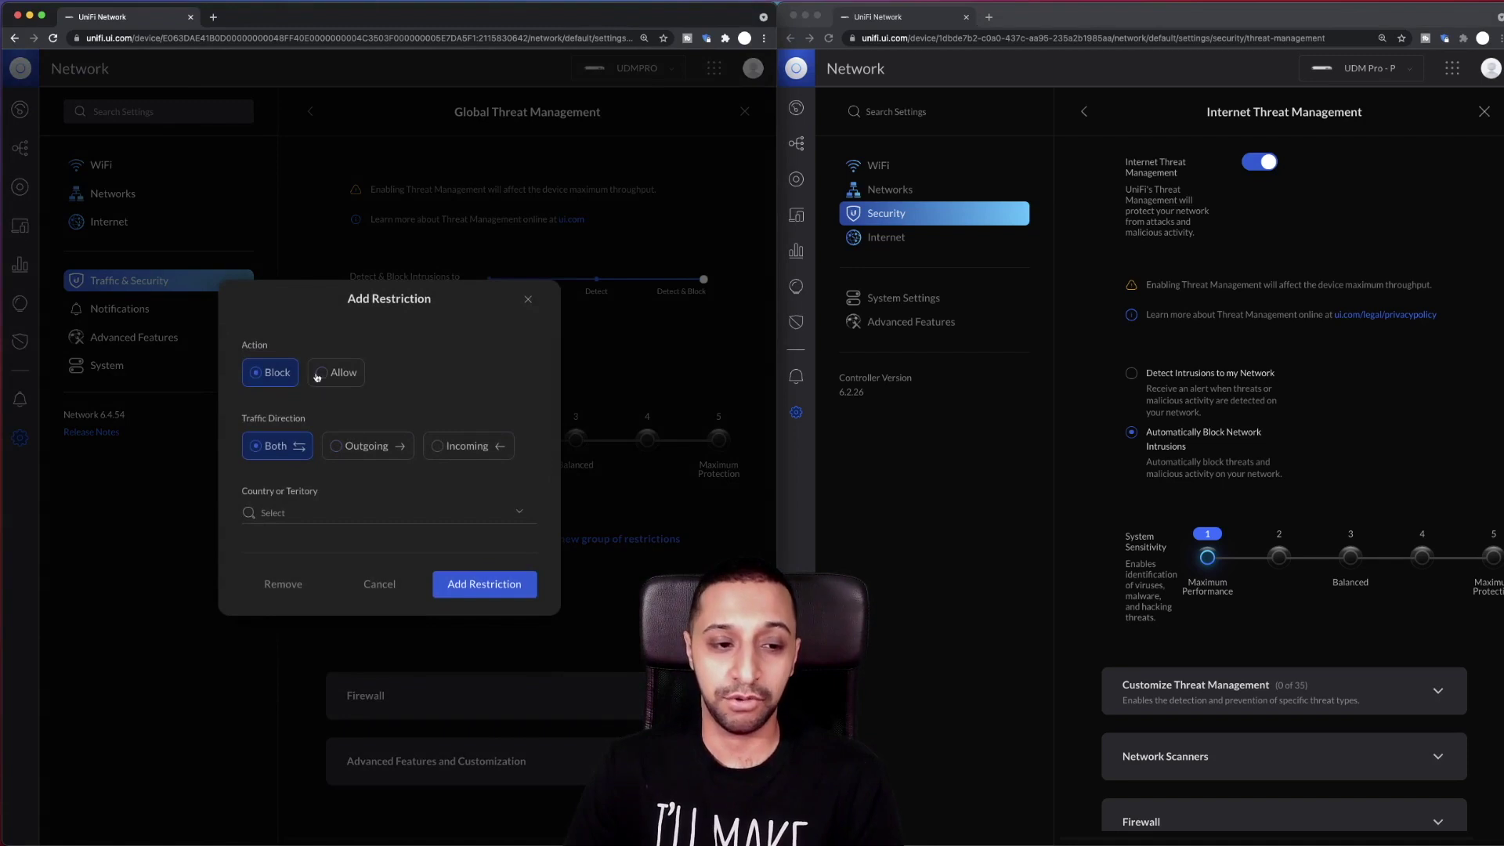
{"action": "left_click", "coordinate": [309, 375]}
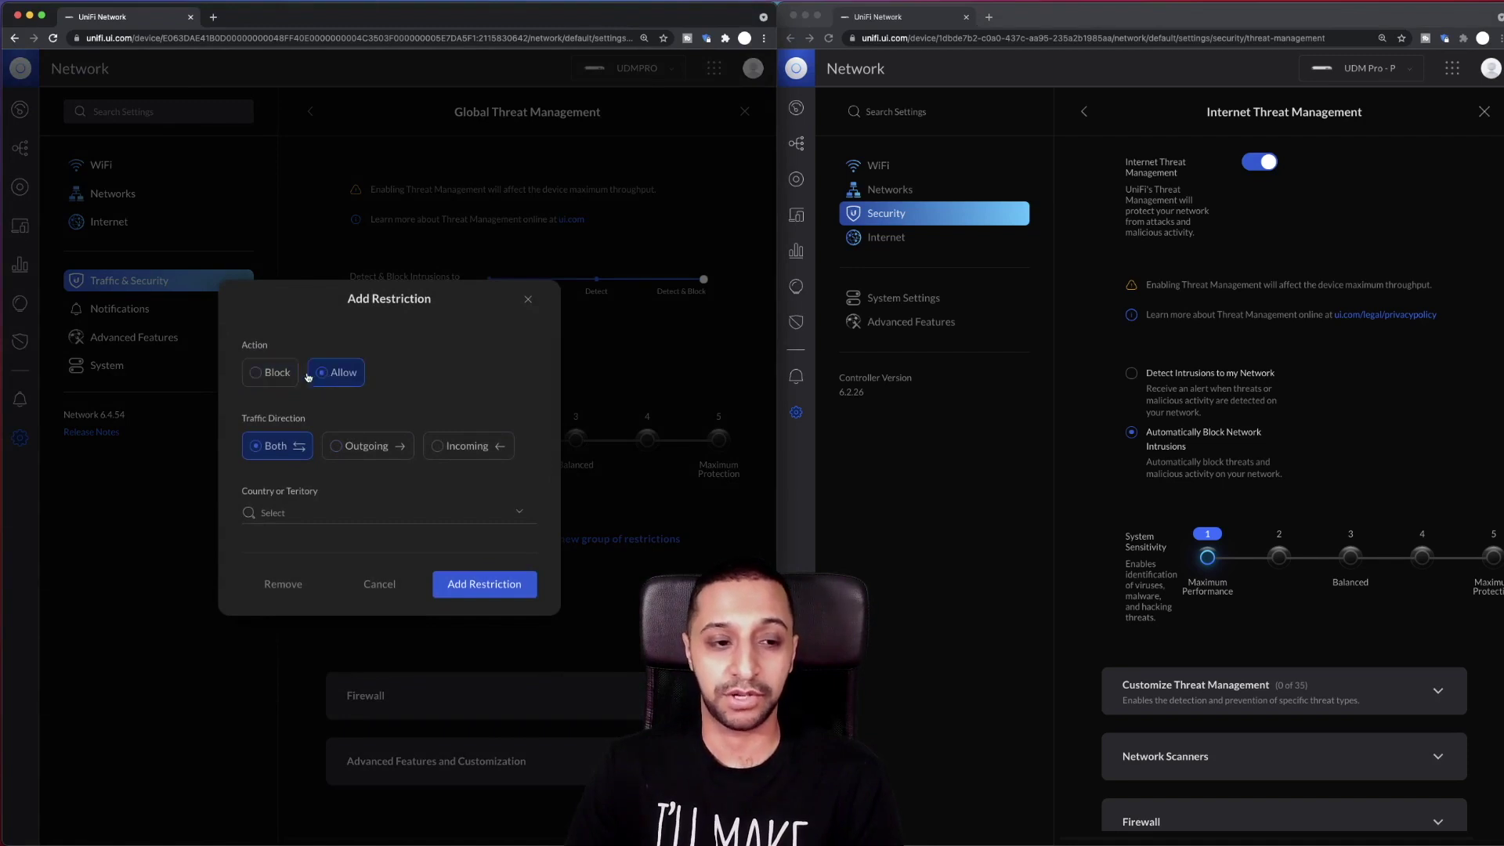
{"action": "left_click", "coordinate": [408, 451]}
{"action": "left_click", "coordinate": [472, 456]}
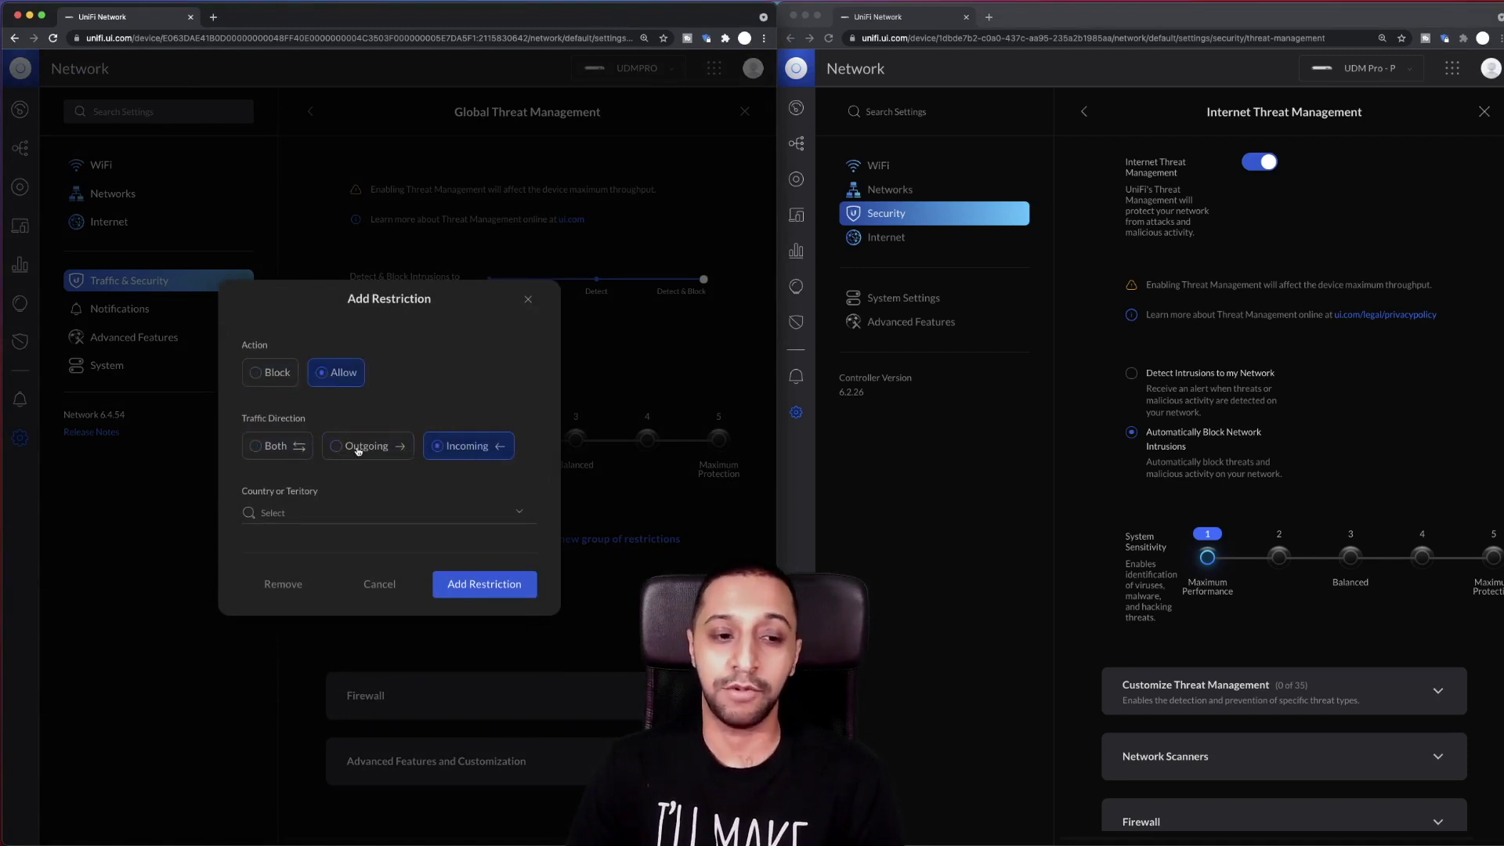
{"action": "left_click", "coordinate": [405, 516]}
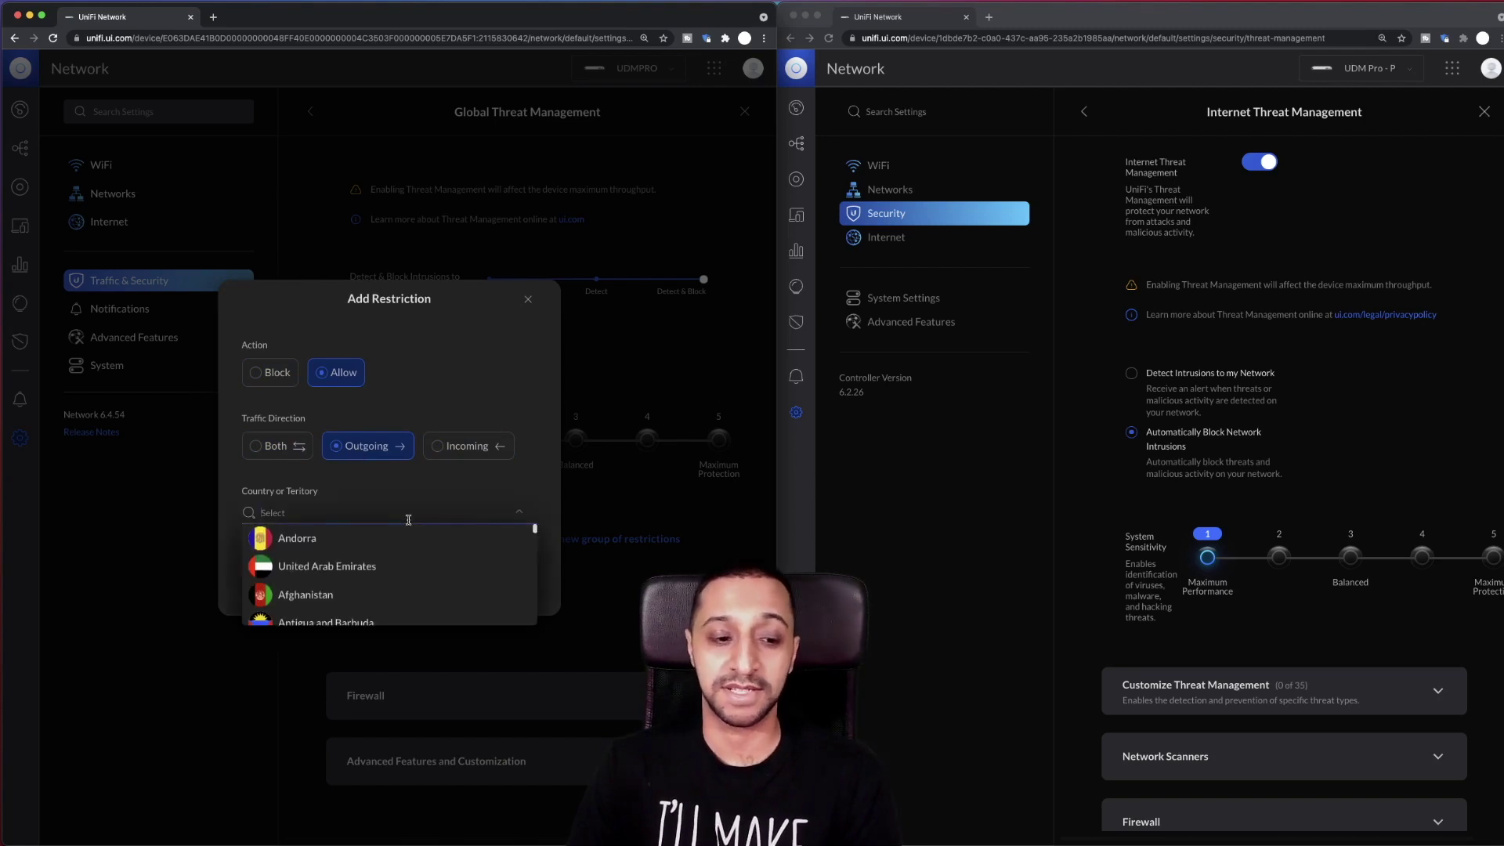
{"action": "scroll", "coordinate": [398, 586], "scroll_direction": "down", "scroll_amount": 2}
{"action": "scroll", "coordinate": [391, 589], "scroll_direction": "down", "scroll_amount": 3}
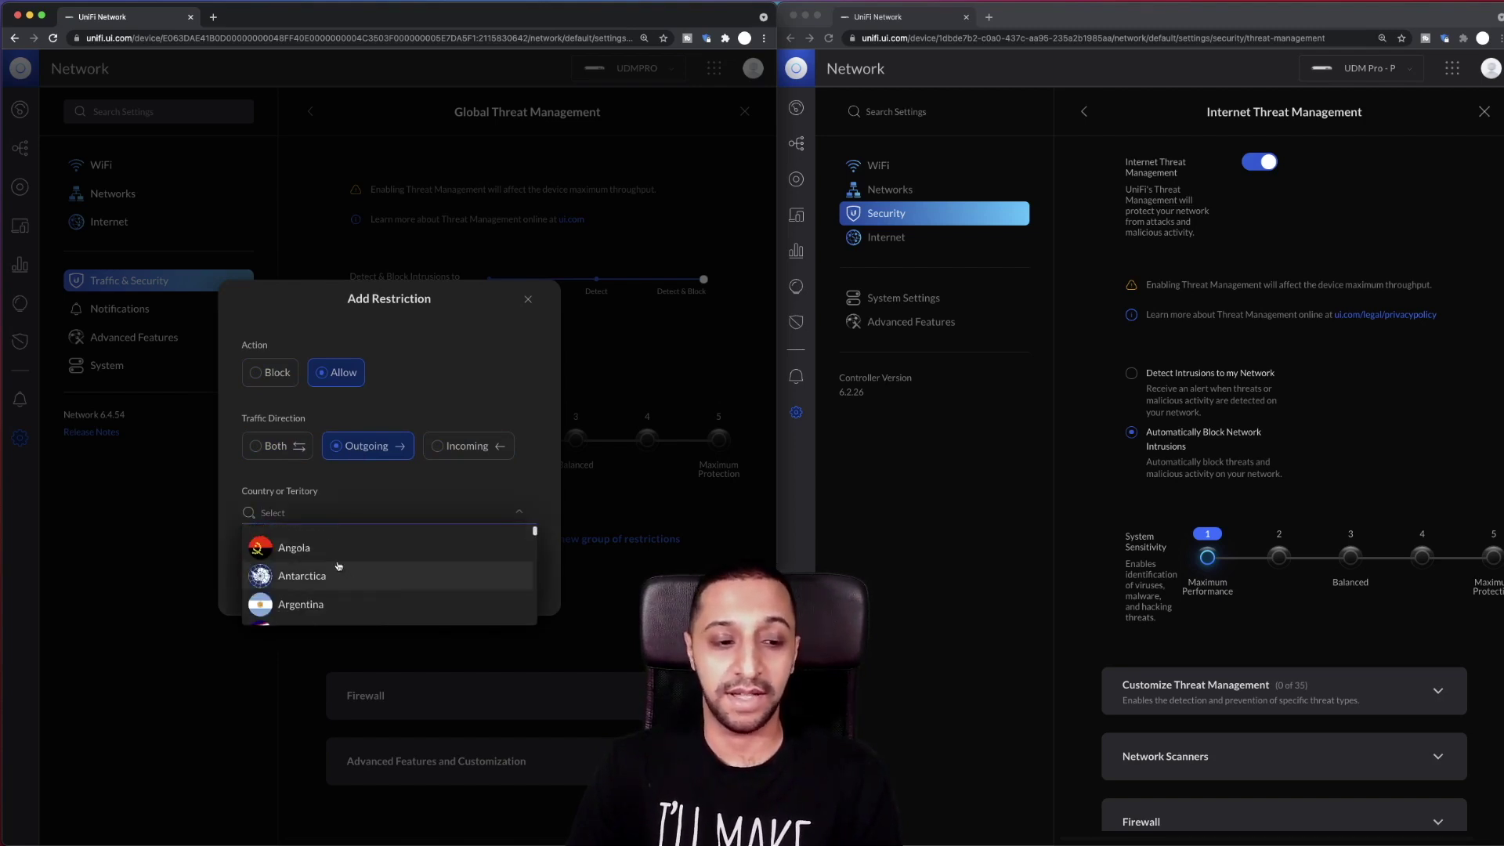
{"action": "left_click", "coordinate": [337, 558]}
{"action": "left_click", "coordinate": [454, 499]}
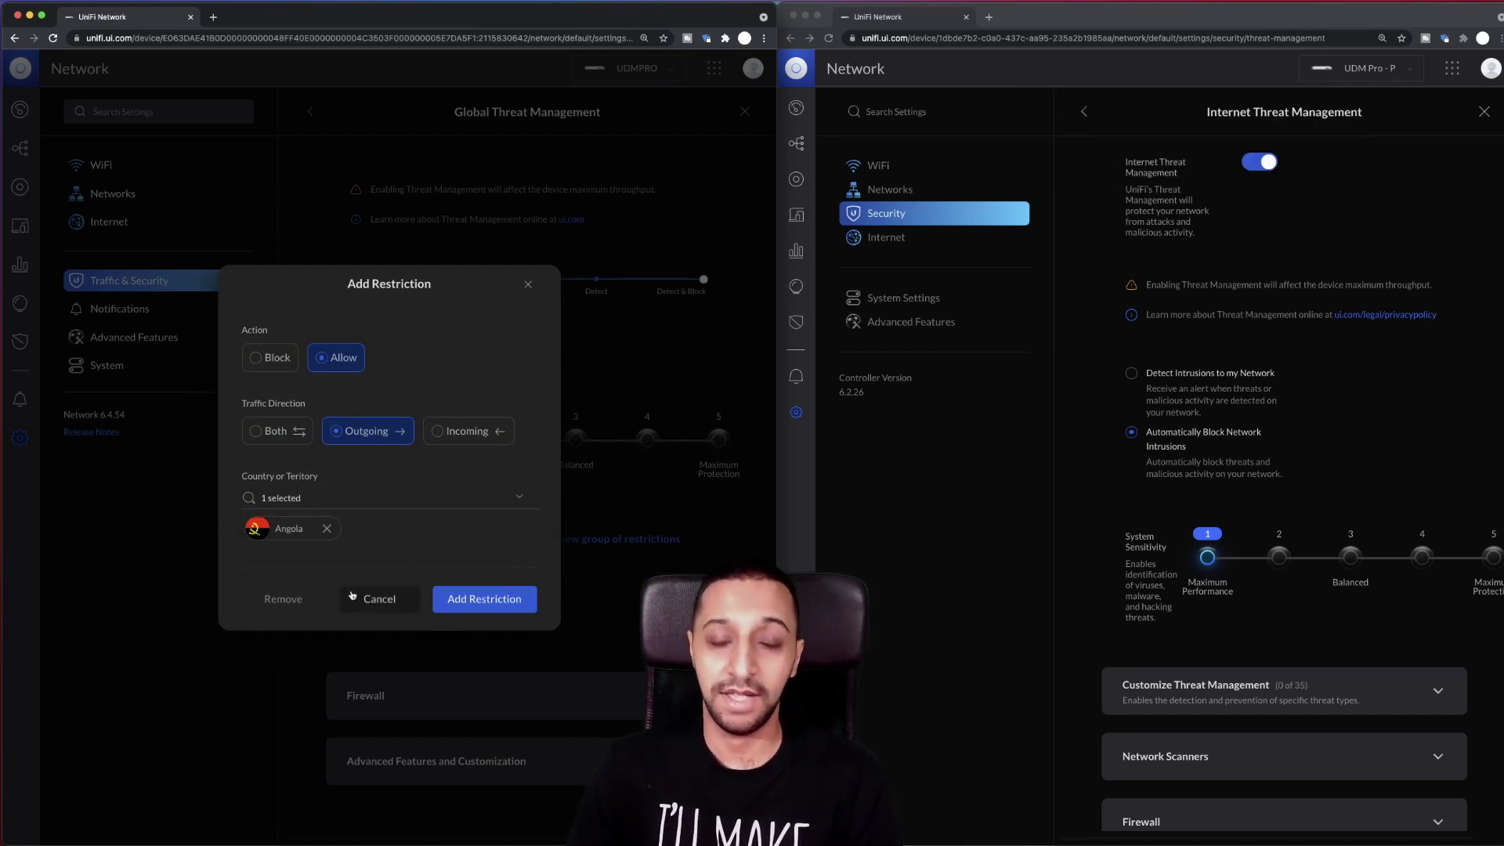
- Discard the new restriction, then expand the advanced threat settings on both consoles
{"action": "left_click", "coordinate": [379, 598]}
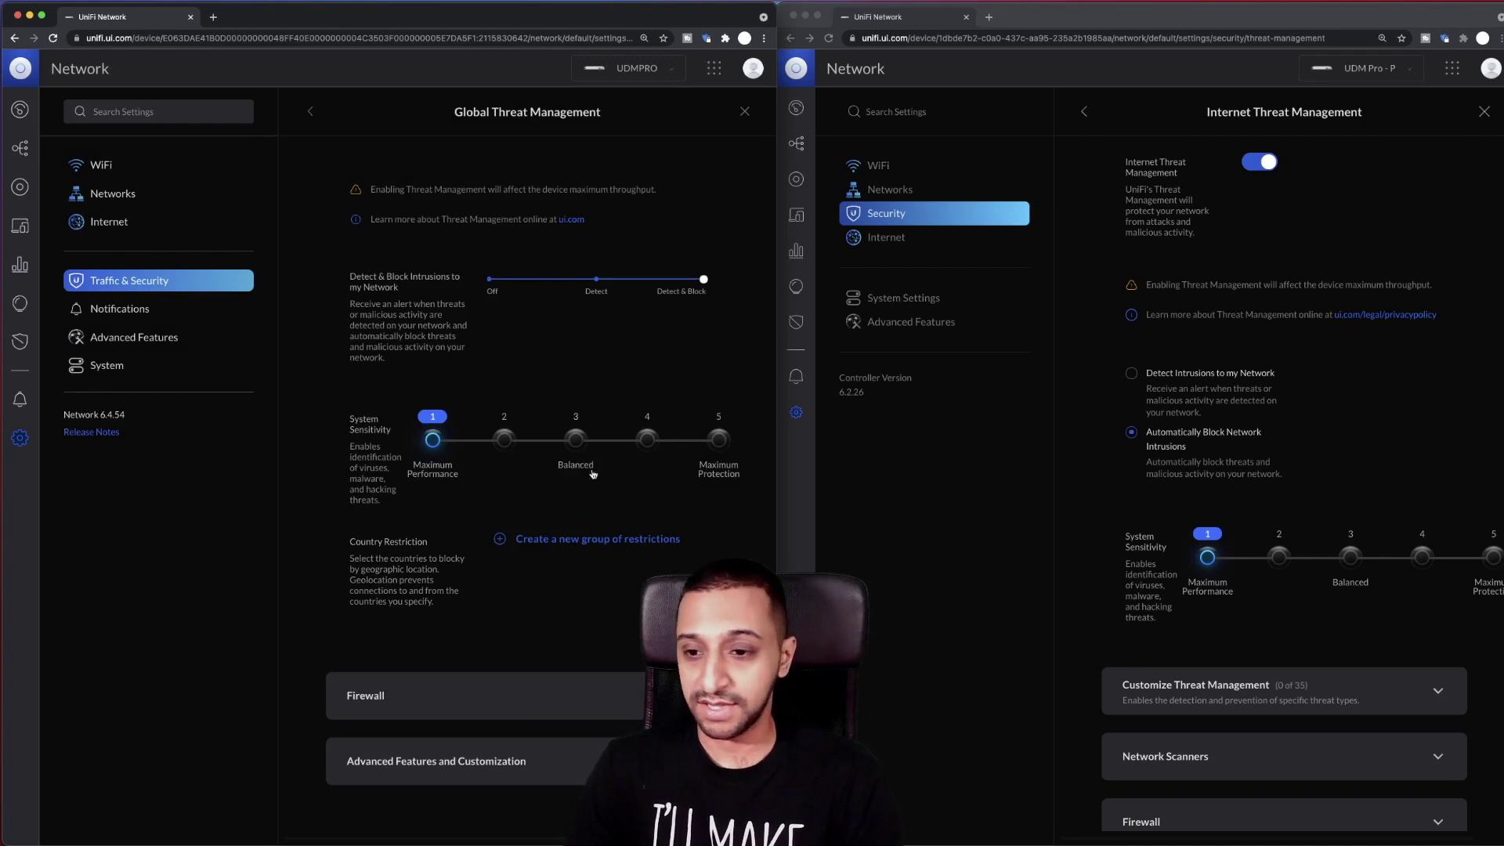
{"action": "scroll", "coordinate": [1091, 528], "scroll_direction": "down", "scroll_amount": 2}
{"action": "scroll", "coordinate": [1172, 574], "scroll_direction": "down", "scroll_amount": 1}
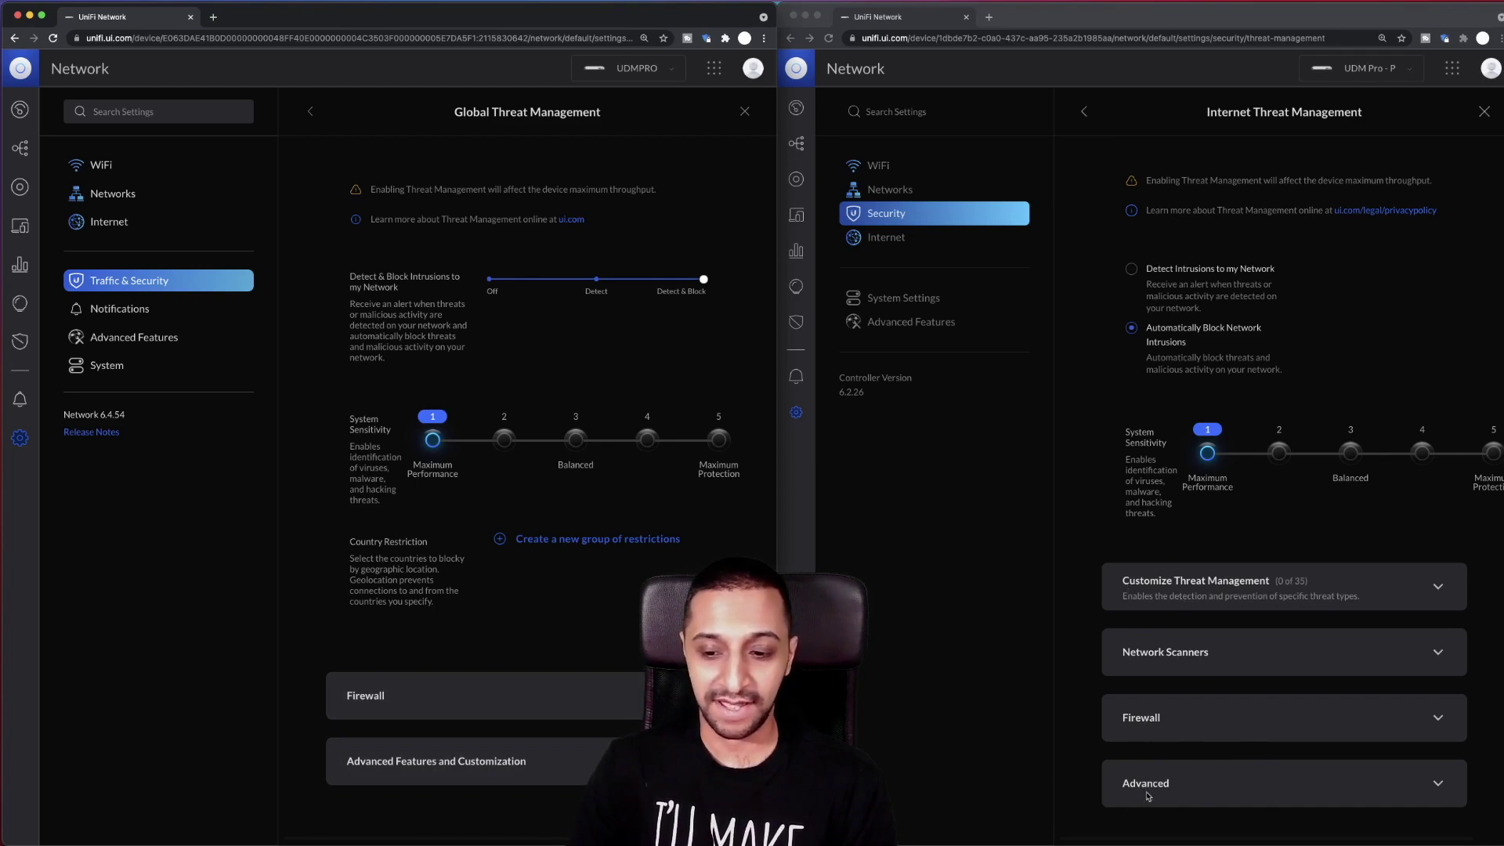
{"action": "left_click", "coordinate": [470, 760]}
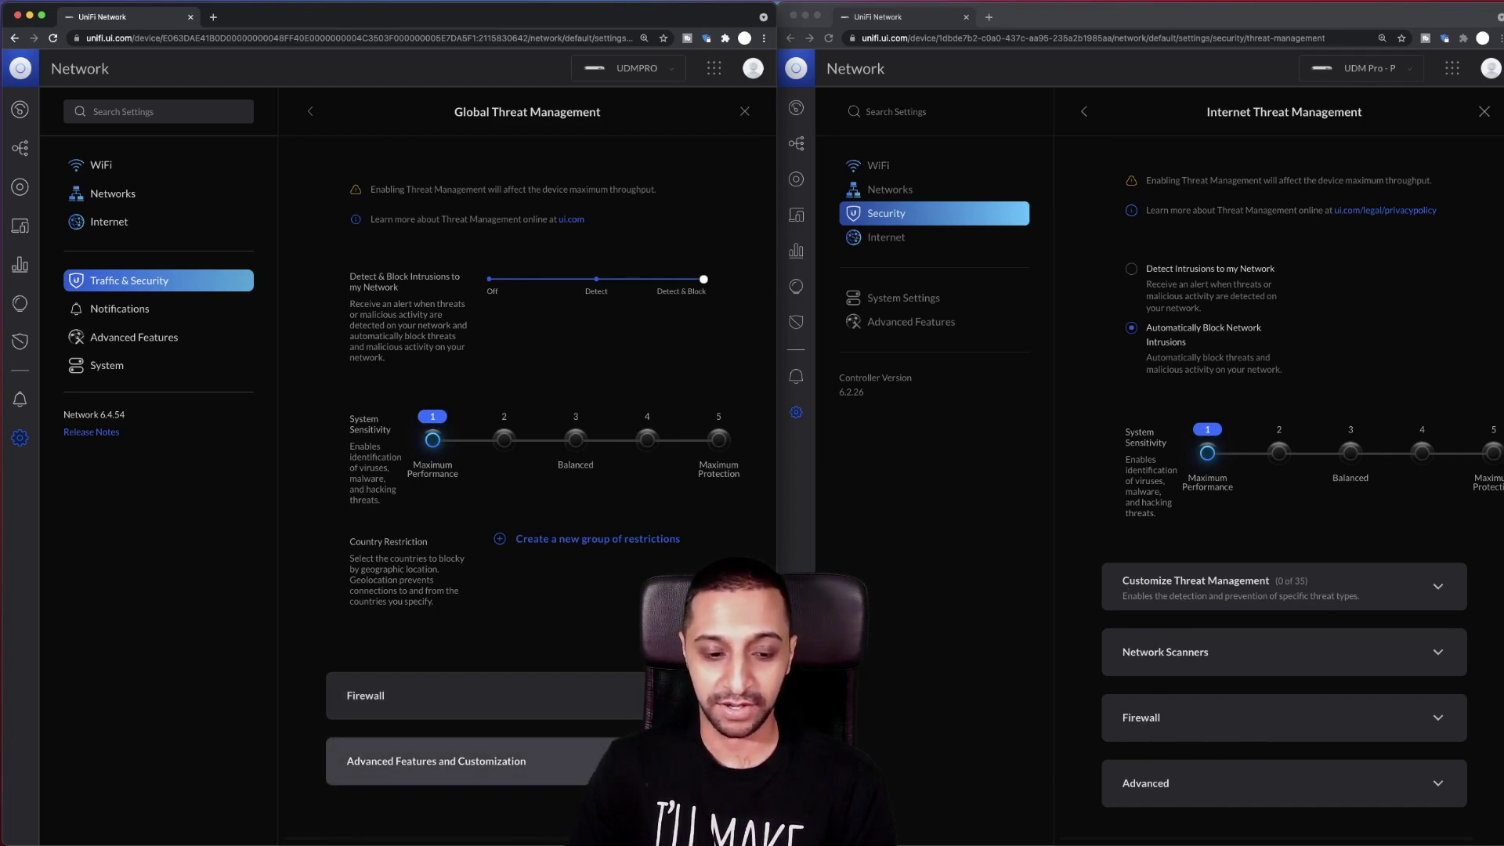
{"action": "scroll", "coordinate": [527, 548], "scroll_direction": "down", "scroll_amount": 3}
{"action": "scroll", "coordinate": [549, 619], "scroll_direction": "down", "scroll_amount": 2}
{"action": "left_click", "coordinate": [1145, 783]}
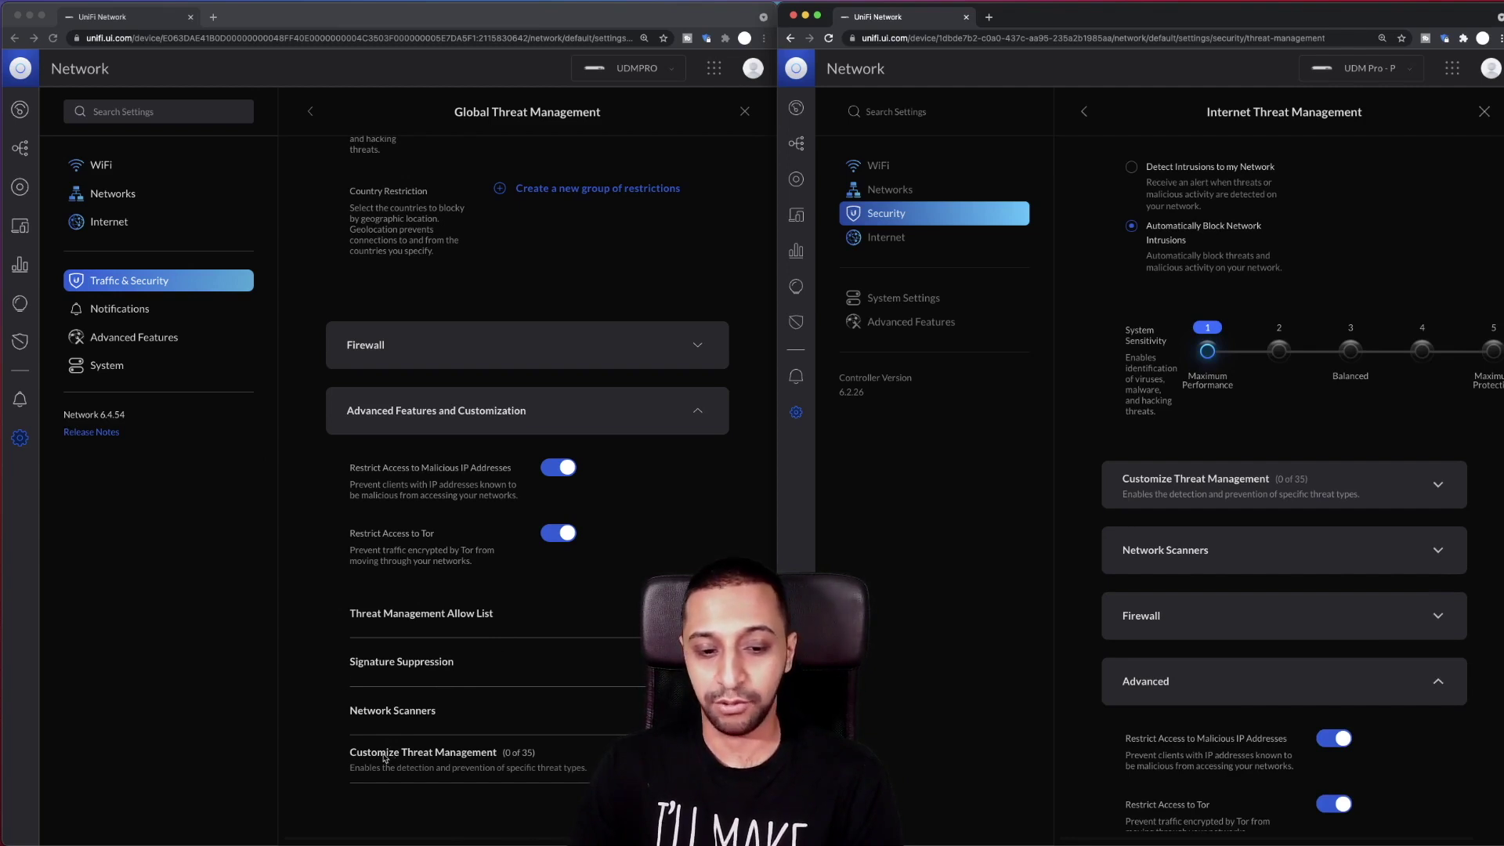
{"action": "left_click", "coordinate": [489, 758]}
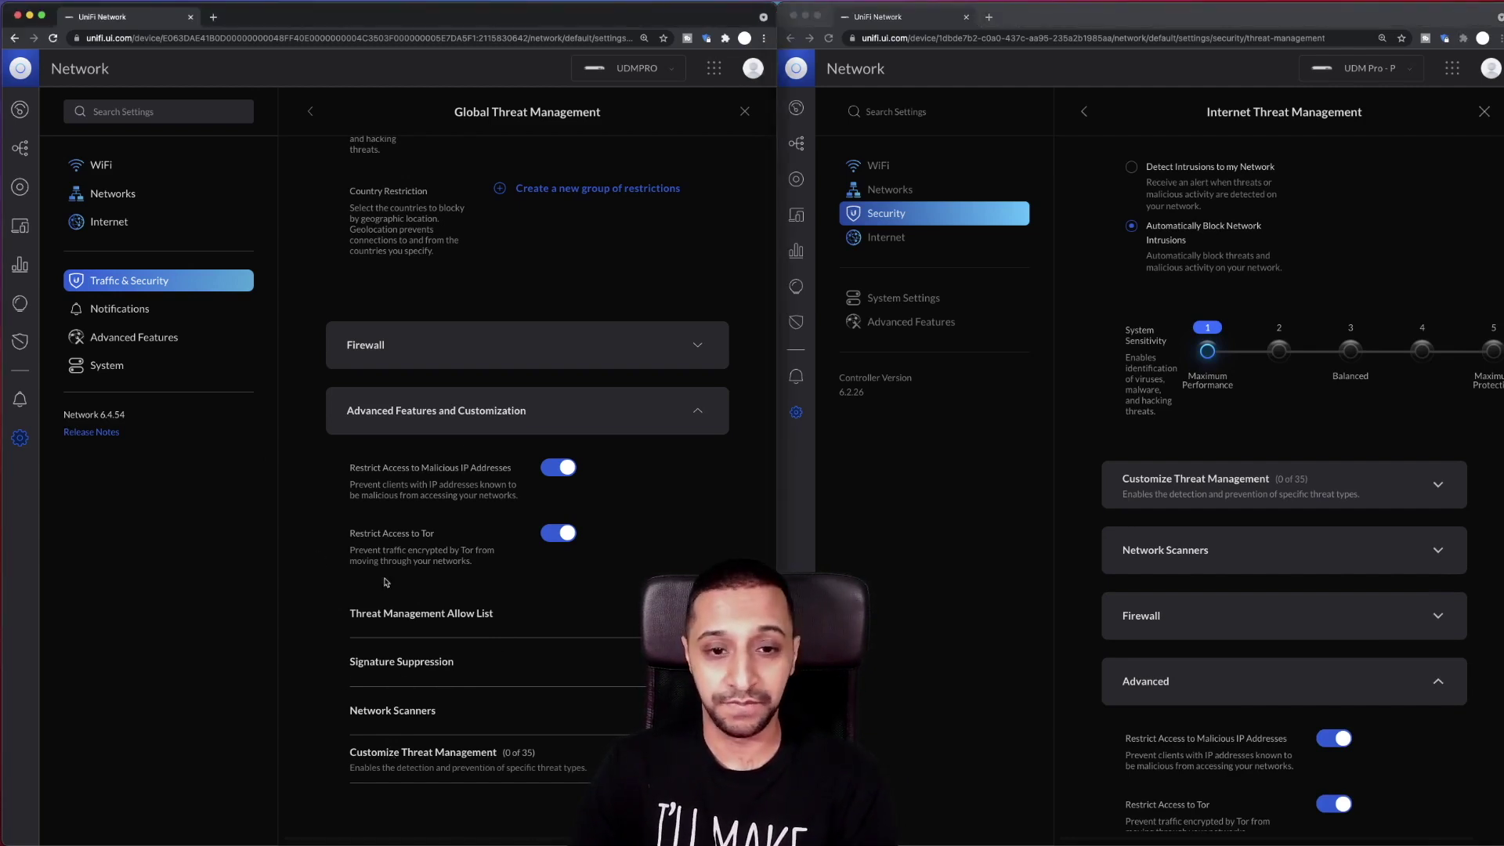
- Open Notifications on 6.4.54 and System Settings > Alerts on 6.2.26
{"action": "left_click", "coordinate": [125, 308]}
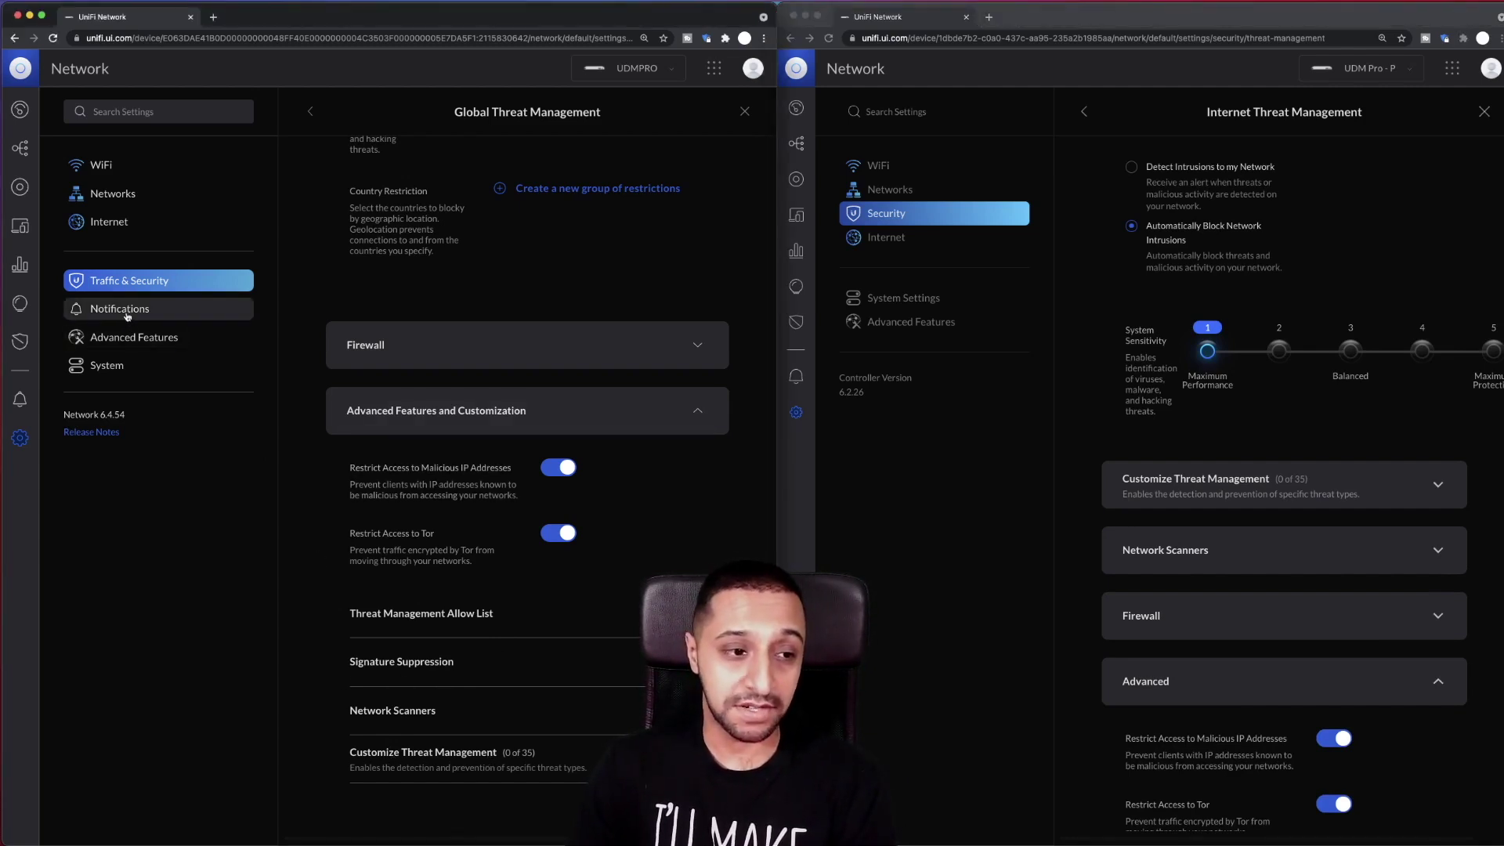
{"action": "left_click", "coordinate": [901, 330]}
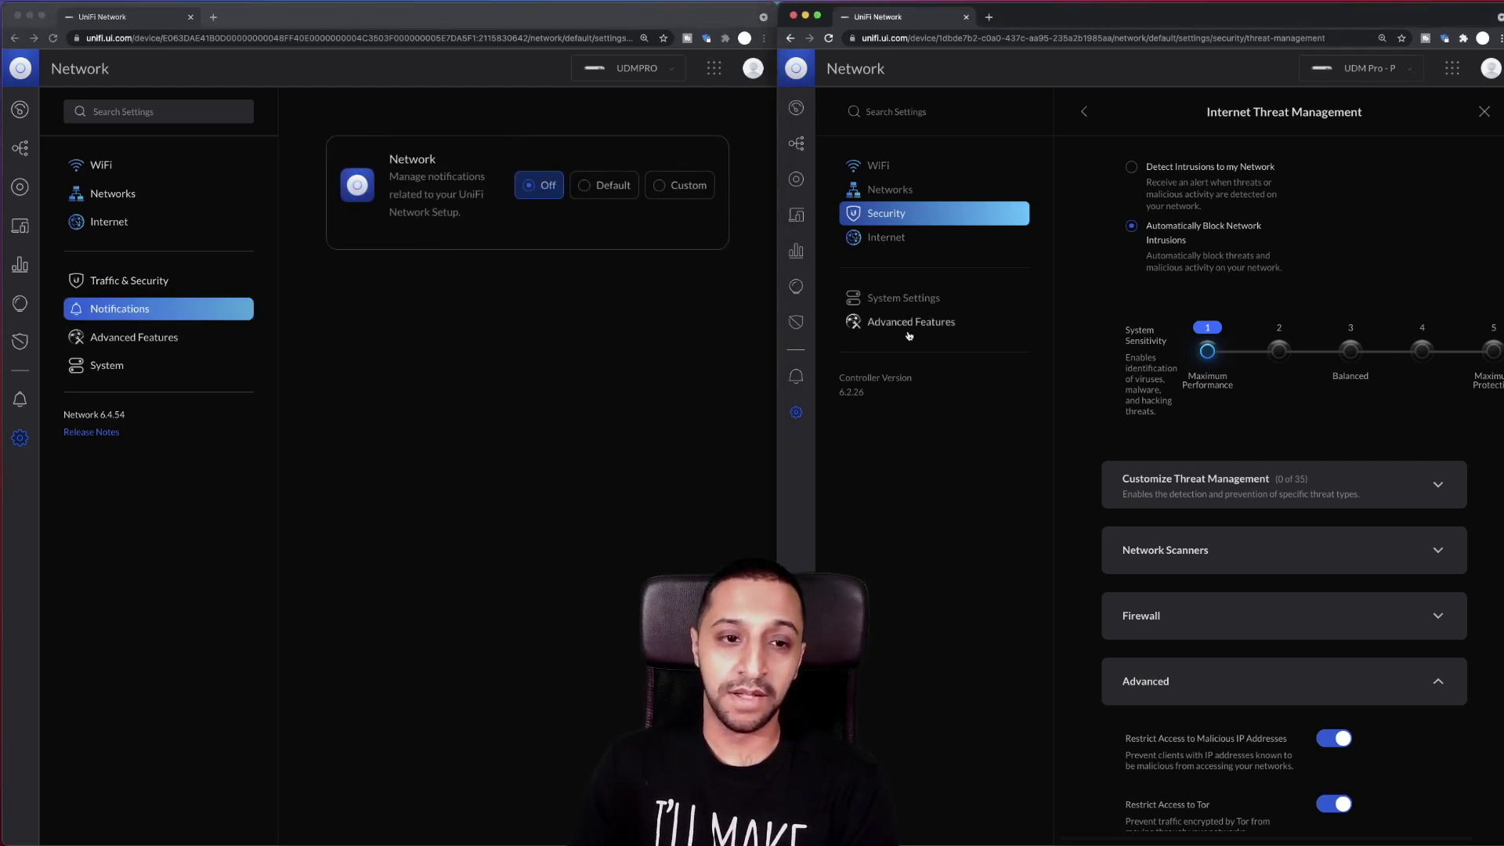
{"action": "left_click", "coordinate": [903, 299]}
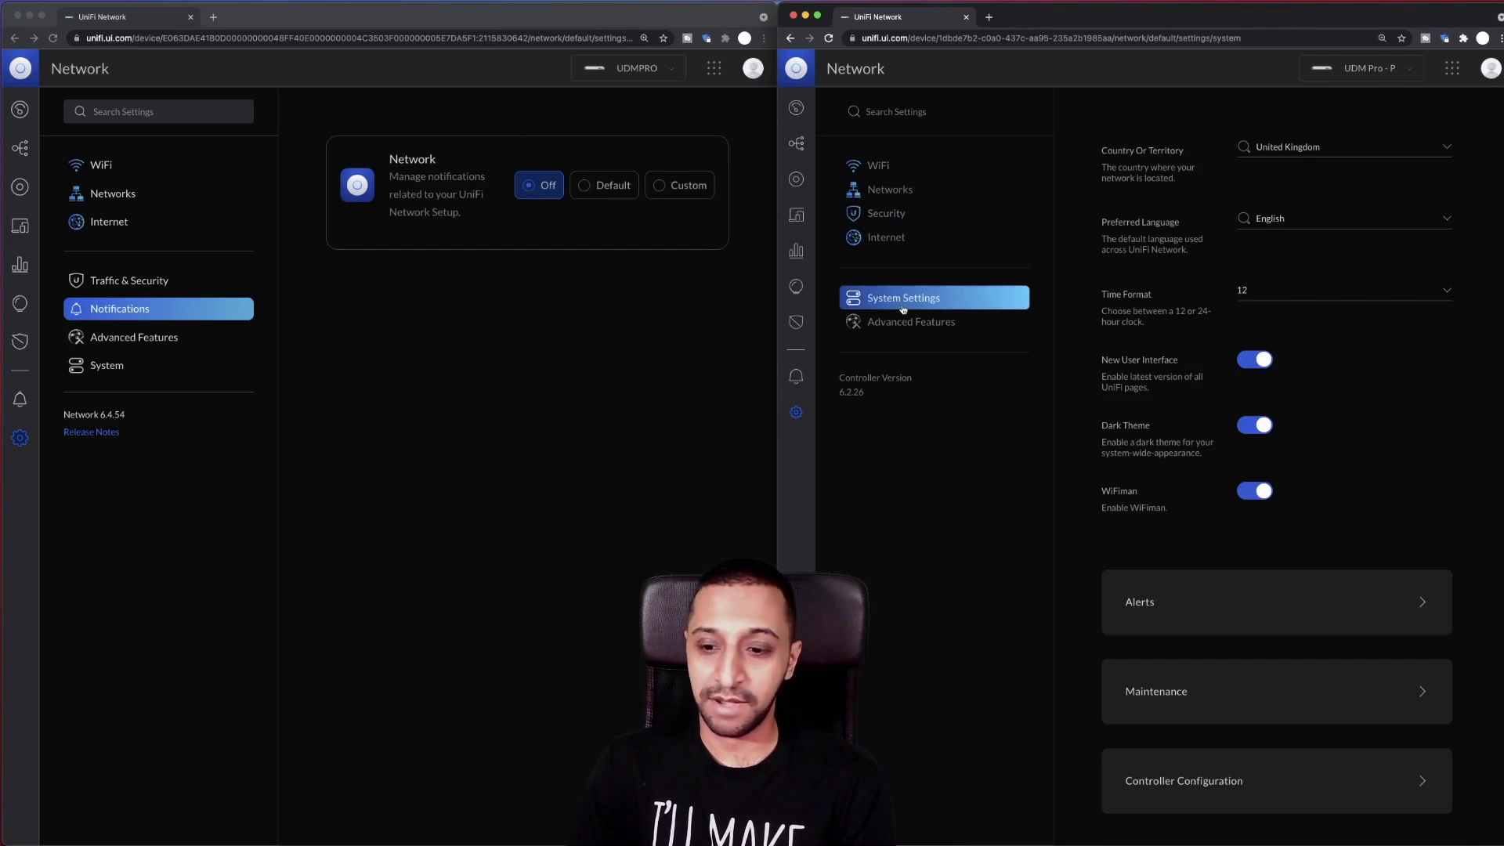
{"action": "left_click", "coordinate": [1188, 615]}
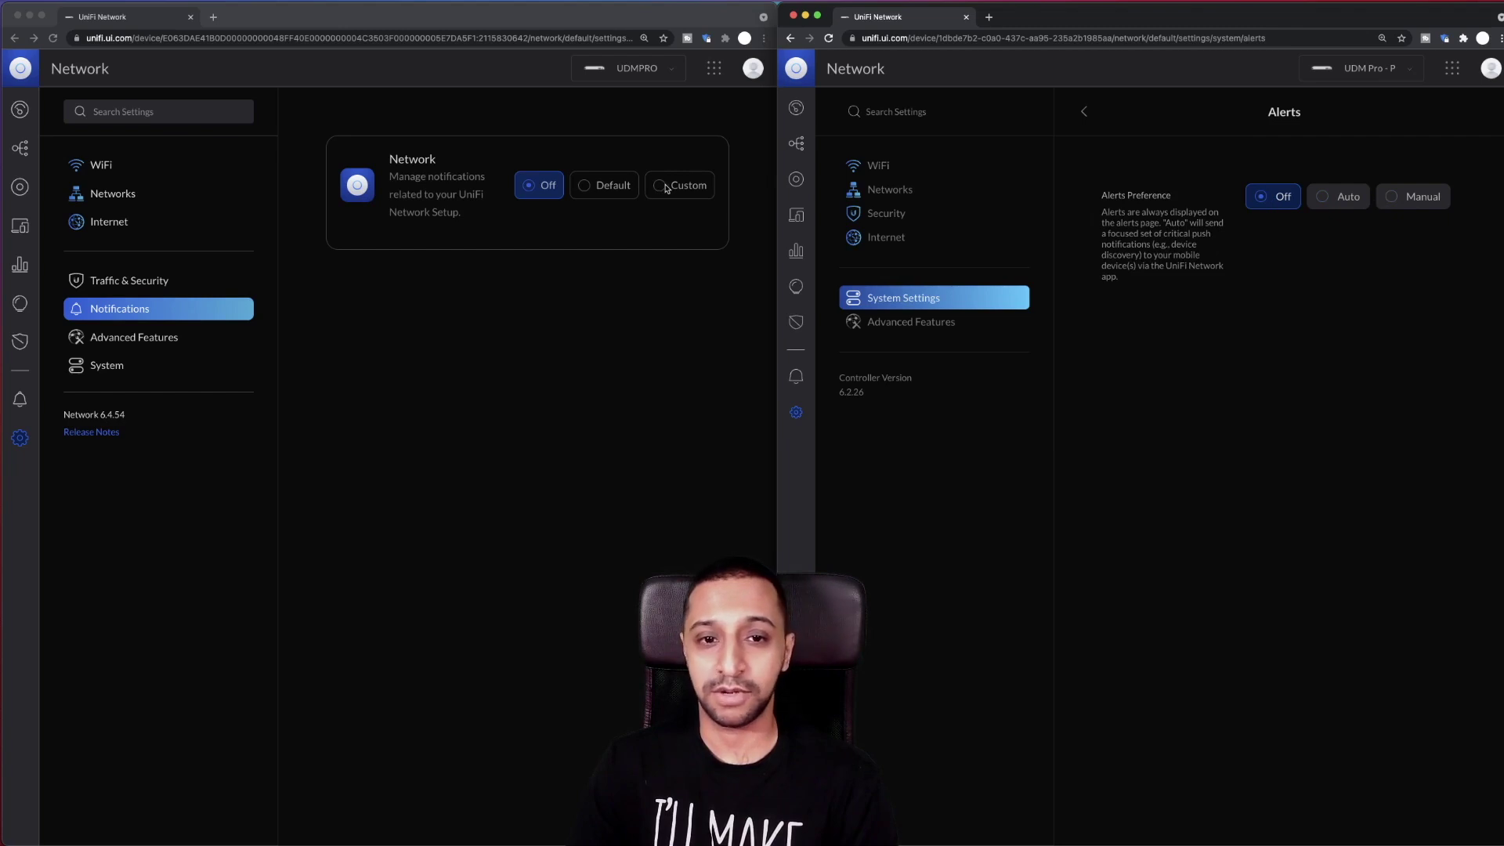
- Set 6.4.54 Network notifications to Default and 6.2.26 Alerts Preference to Auto, after trying Manual
{"action": "left_click", "coordinate": [1337, 201]}
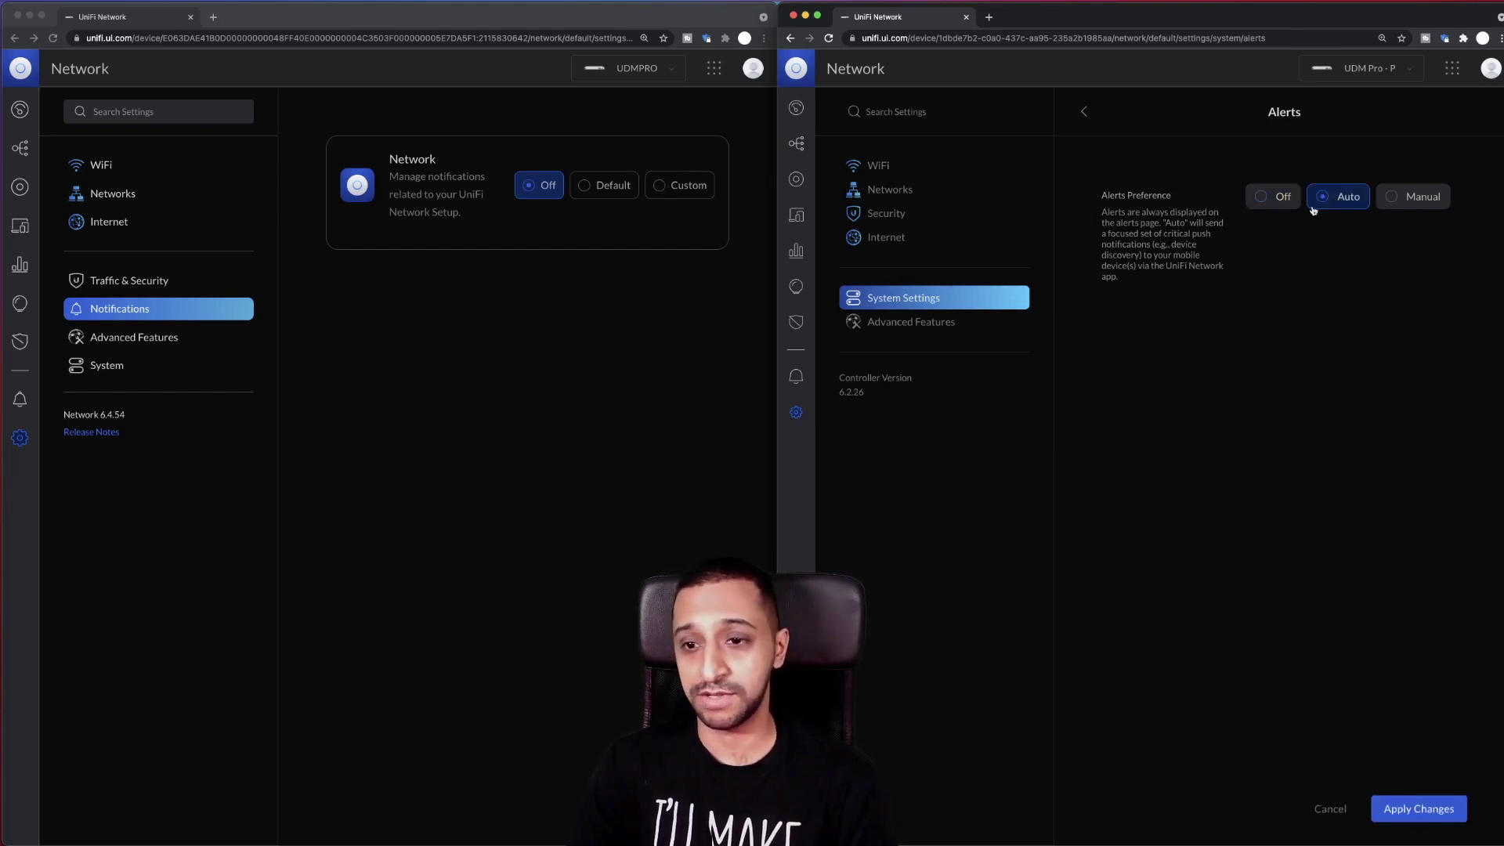
{"action": "left_click", "coordinate": [1405, 200]}
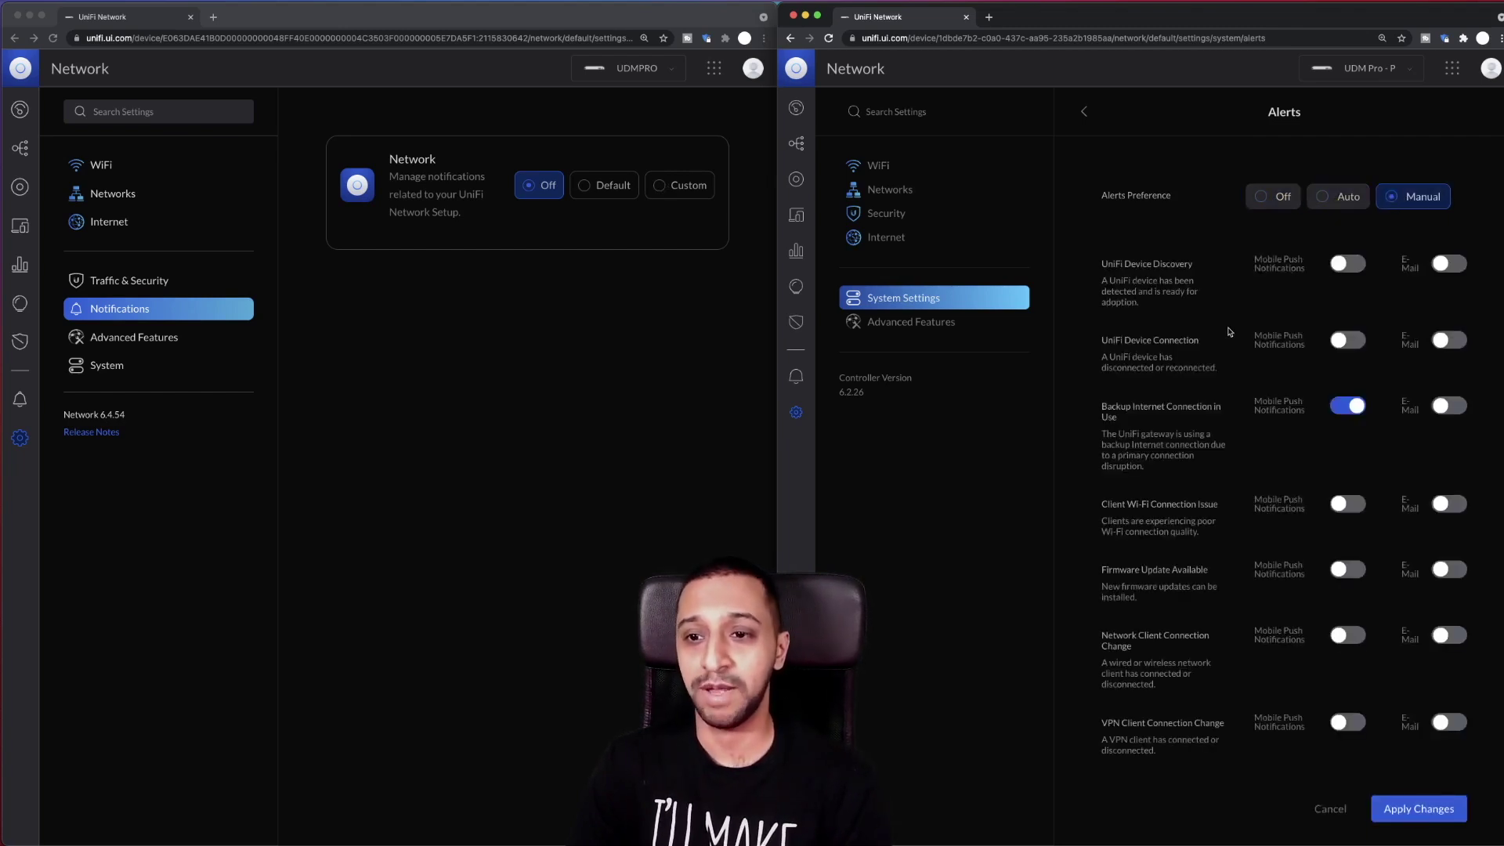
{"action": "scroll", "coordinate": [1234, 333], "scroll_direction": "down", "scroll_amount": 3}
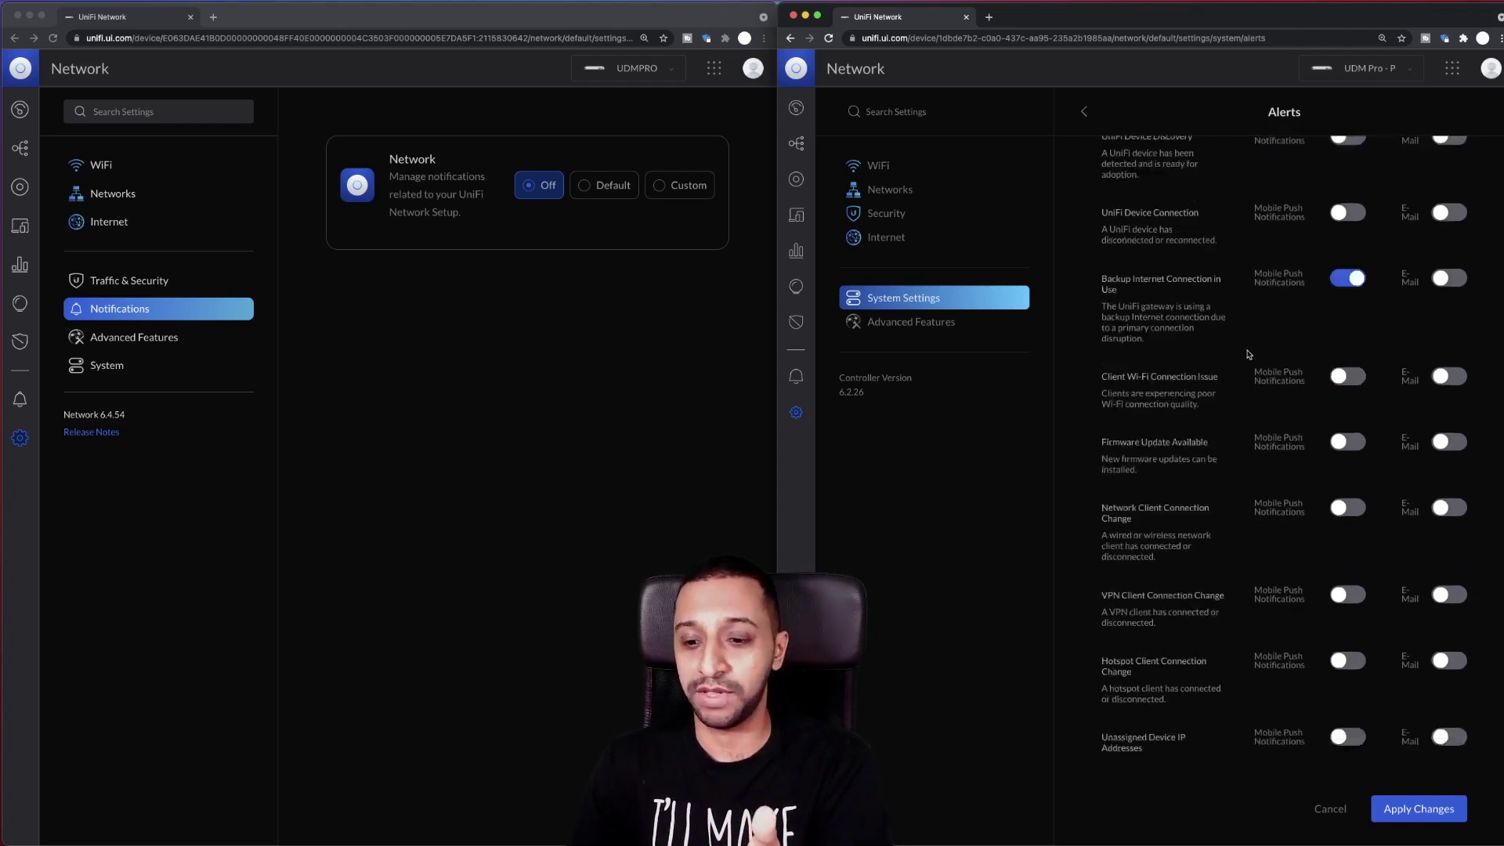
{"action": "scroll", "coordinate": [1242, 352], "scroll_direction": "up", "scroll_amount": 3}
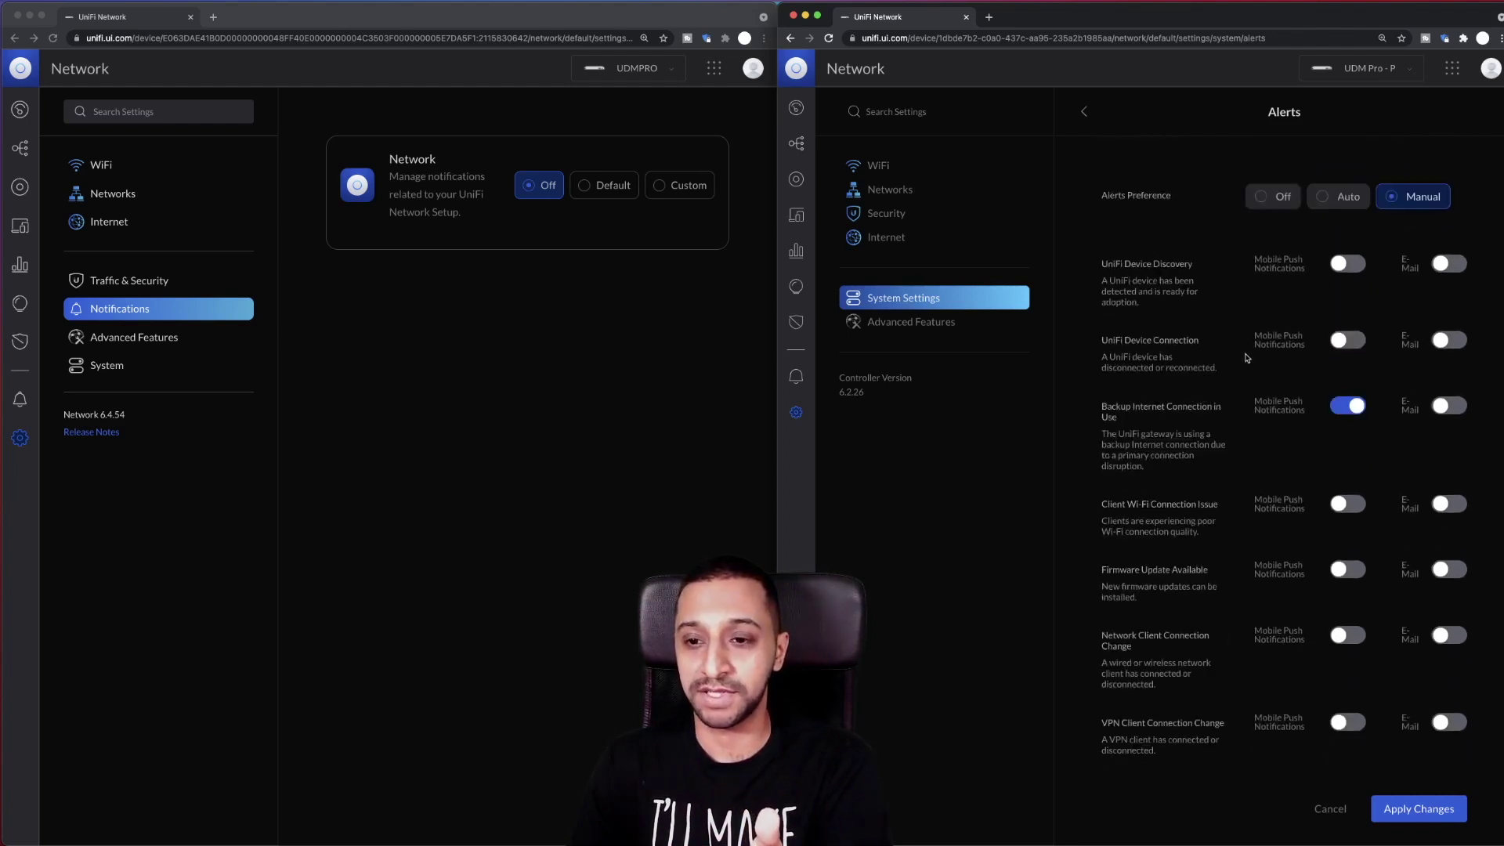
{"action": "left_click", "coordinate": [613, 188]}
{"action": "left_click", "coordinate": [596, 189]}
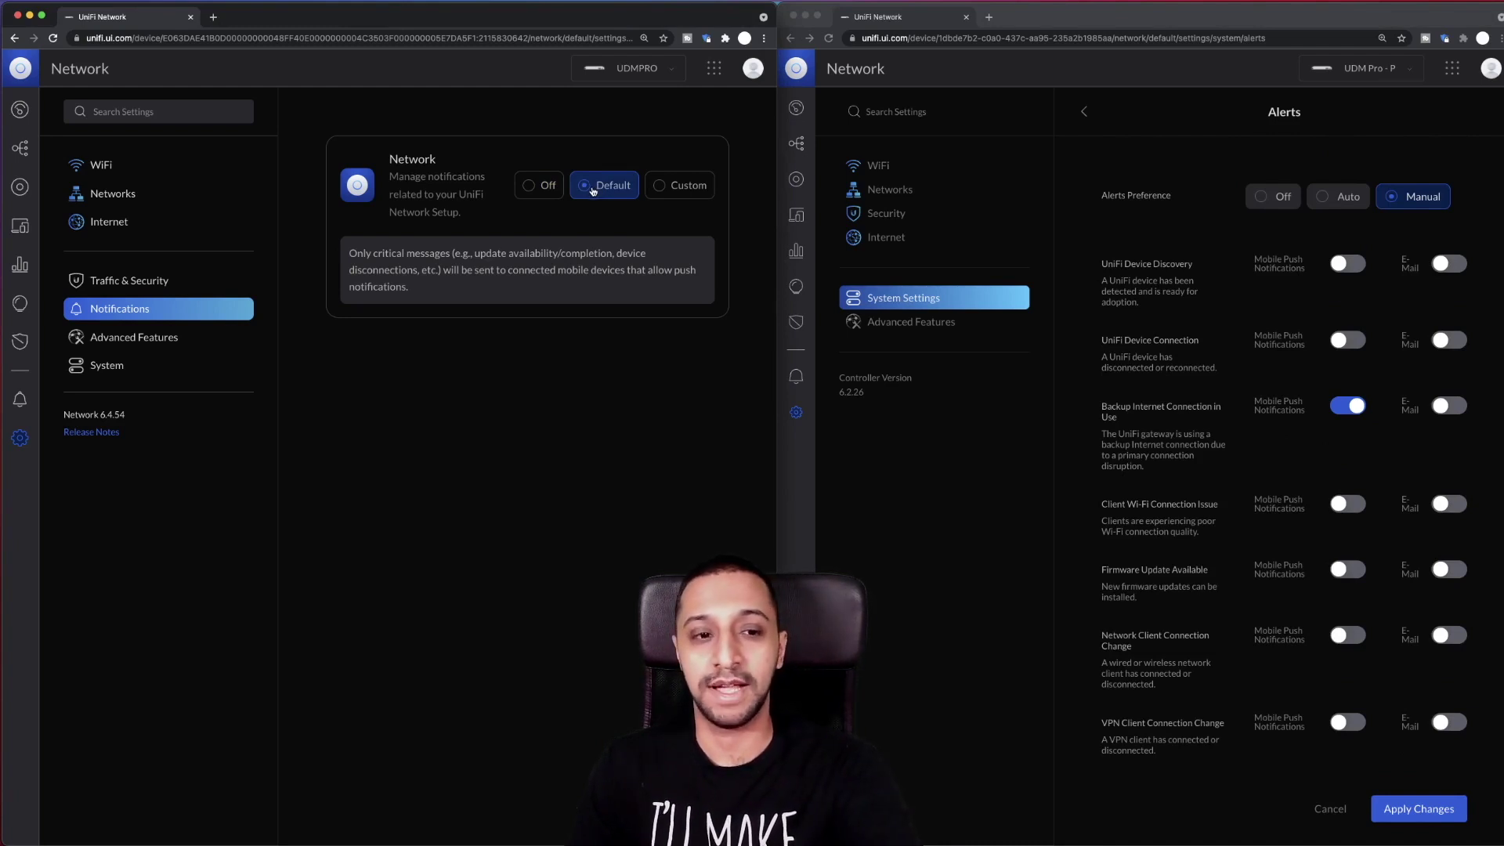
{"action": "left_click", "coordinate": [1332, 201]}
{"action": "left_click", "coordinate": [1334, 202]}
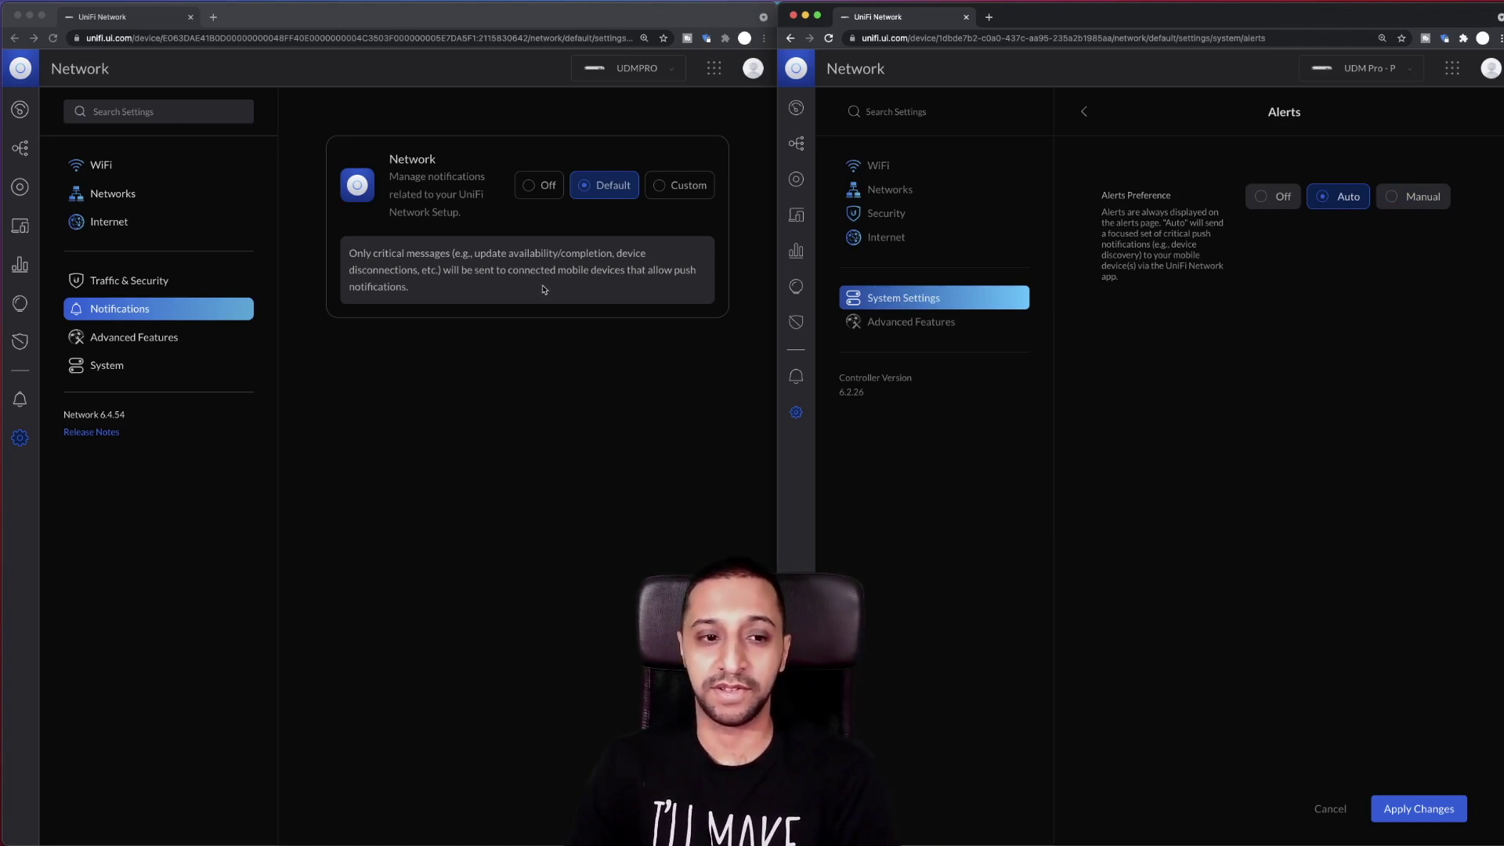
- Switch 6.2.26 alerts to Manual and 6.4.54 Network notifications to Custom, reviewing both alert lists
{"action": "left_click", "coordinate": [1406, 203]}
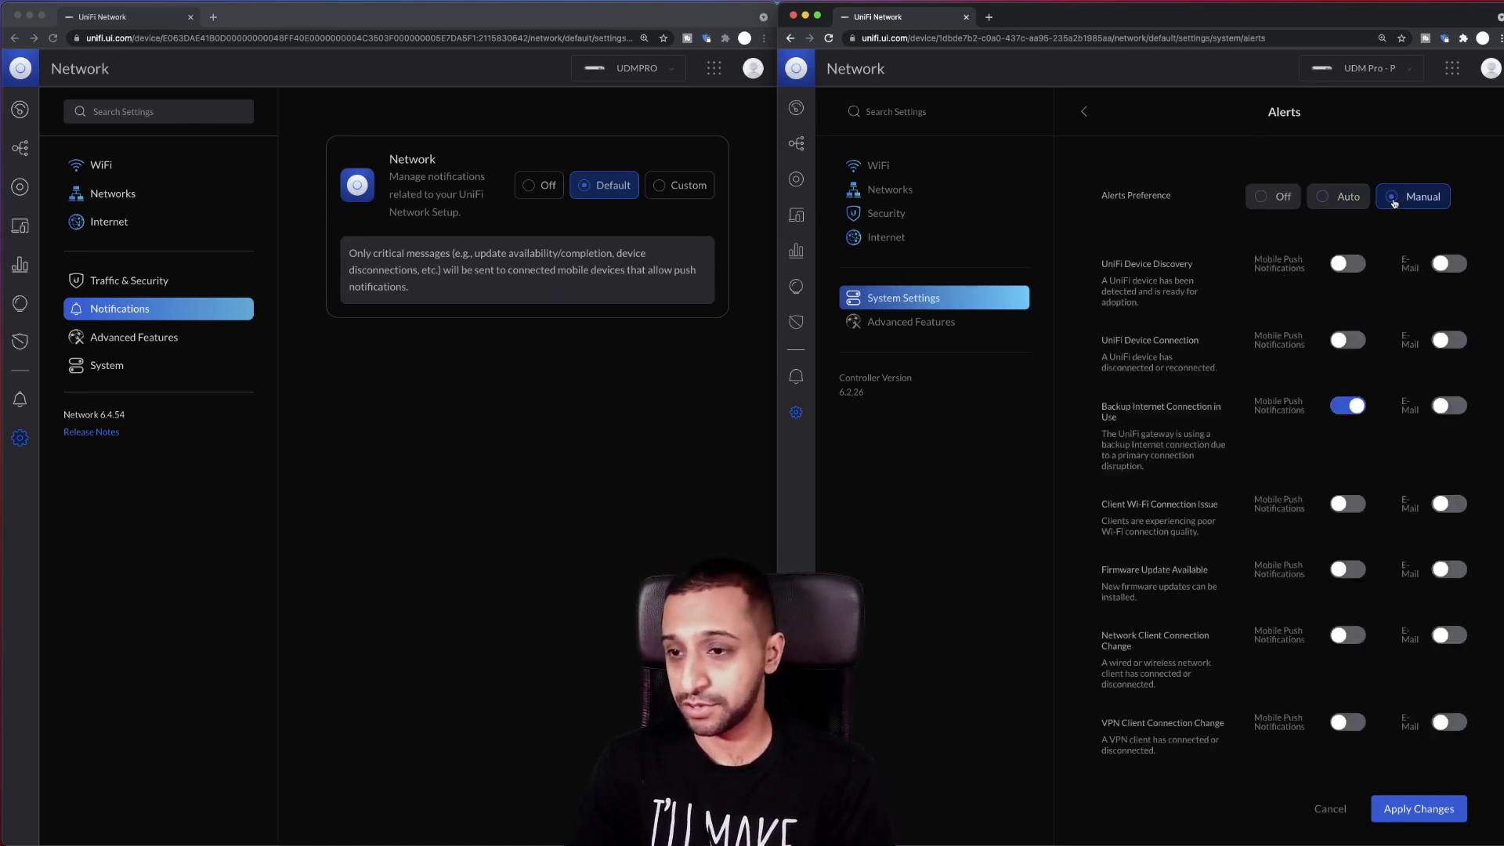
{"action": "left_click", "coordinate": [659, 184]}
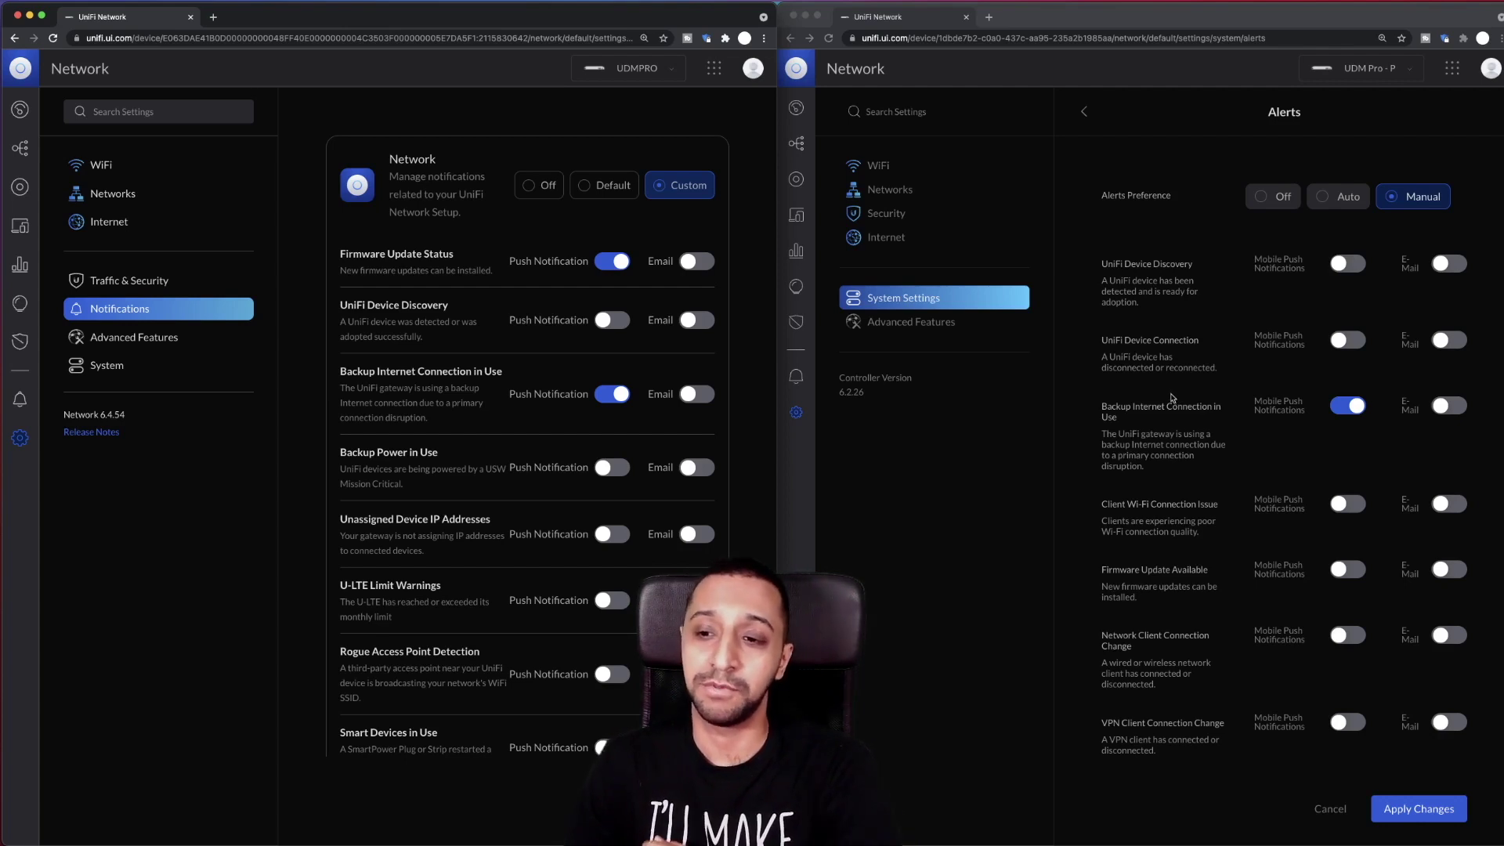
{"action": "scroll", "coordinate": [1120, 399], "scroll_direction": "down", "scroll_amount": 5}
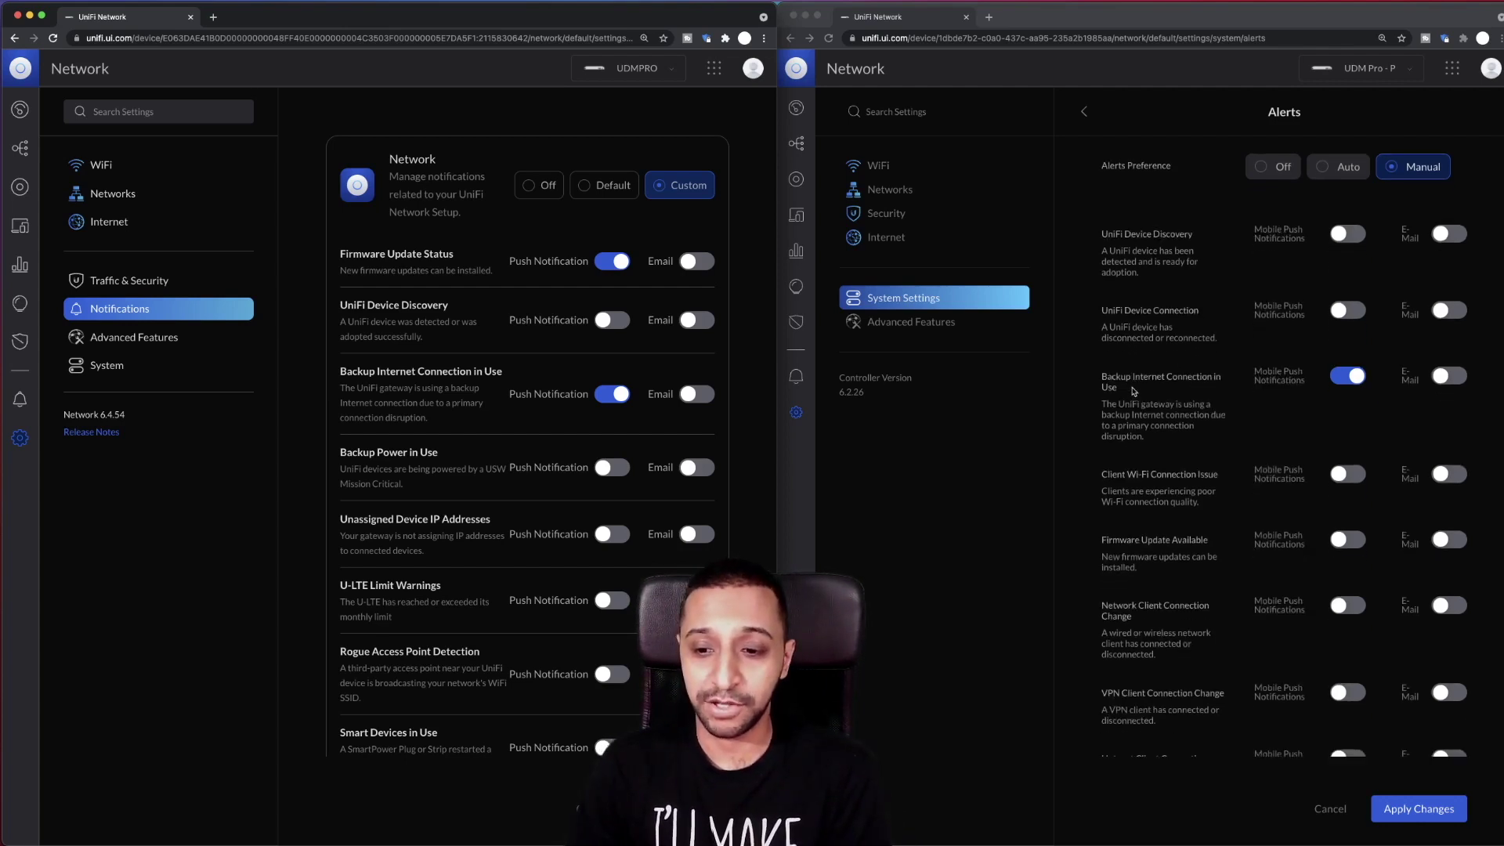
{"action": "scroll", "coordinate": [1095, 417], "scroll_direction": "up", "scroll_amount": 2}
{"action": "scroll", "coordinate": [592, 546], "scroll_direction": "down", "scroll_amount": 6}
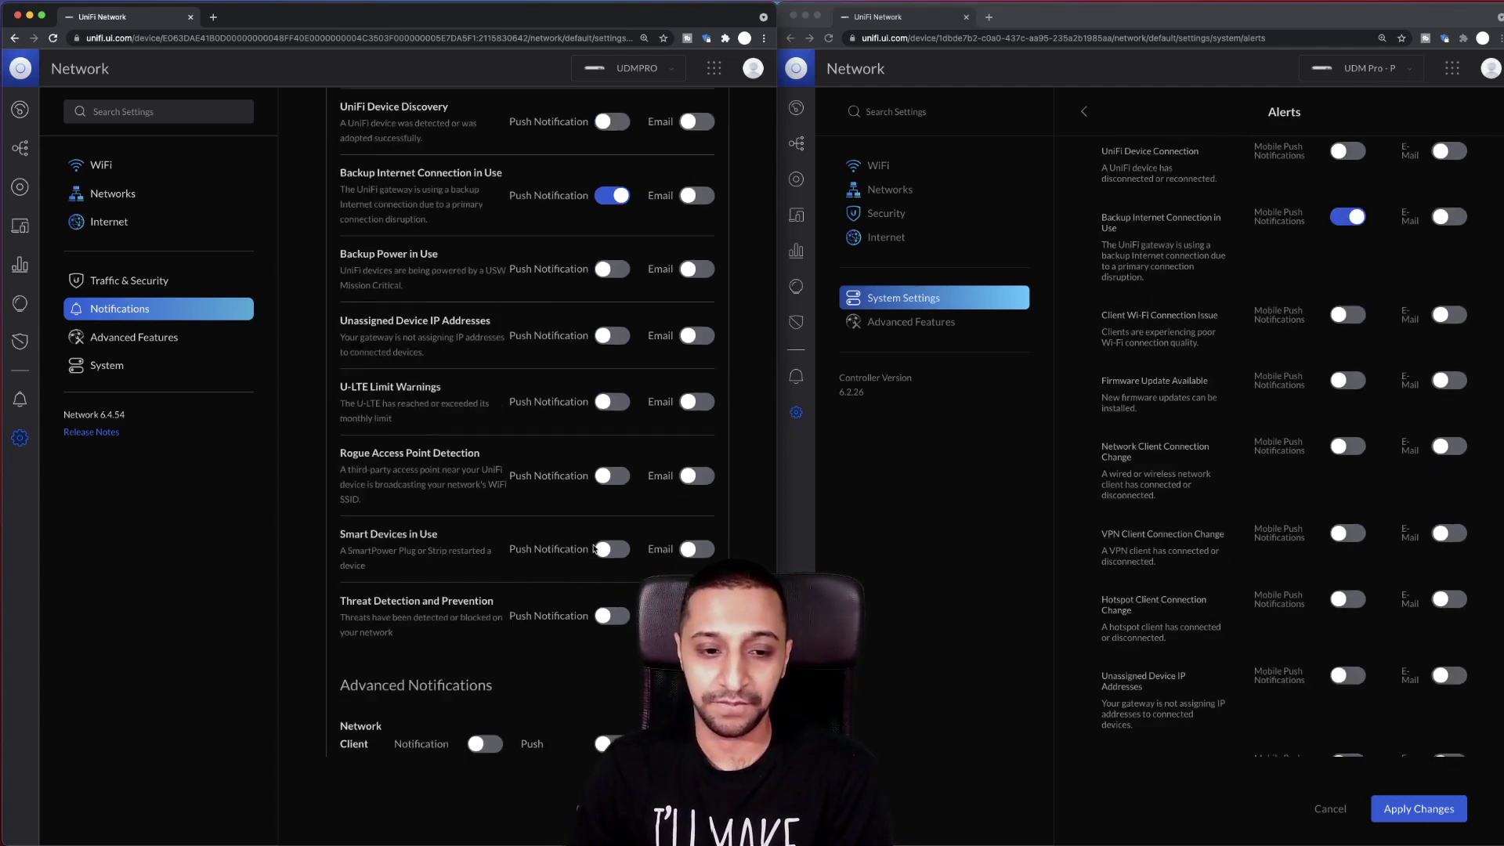
{"action": "scroll", "coordinate": [593, 546], "scroll_direction": "down", "scroll_amount": 1}
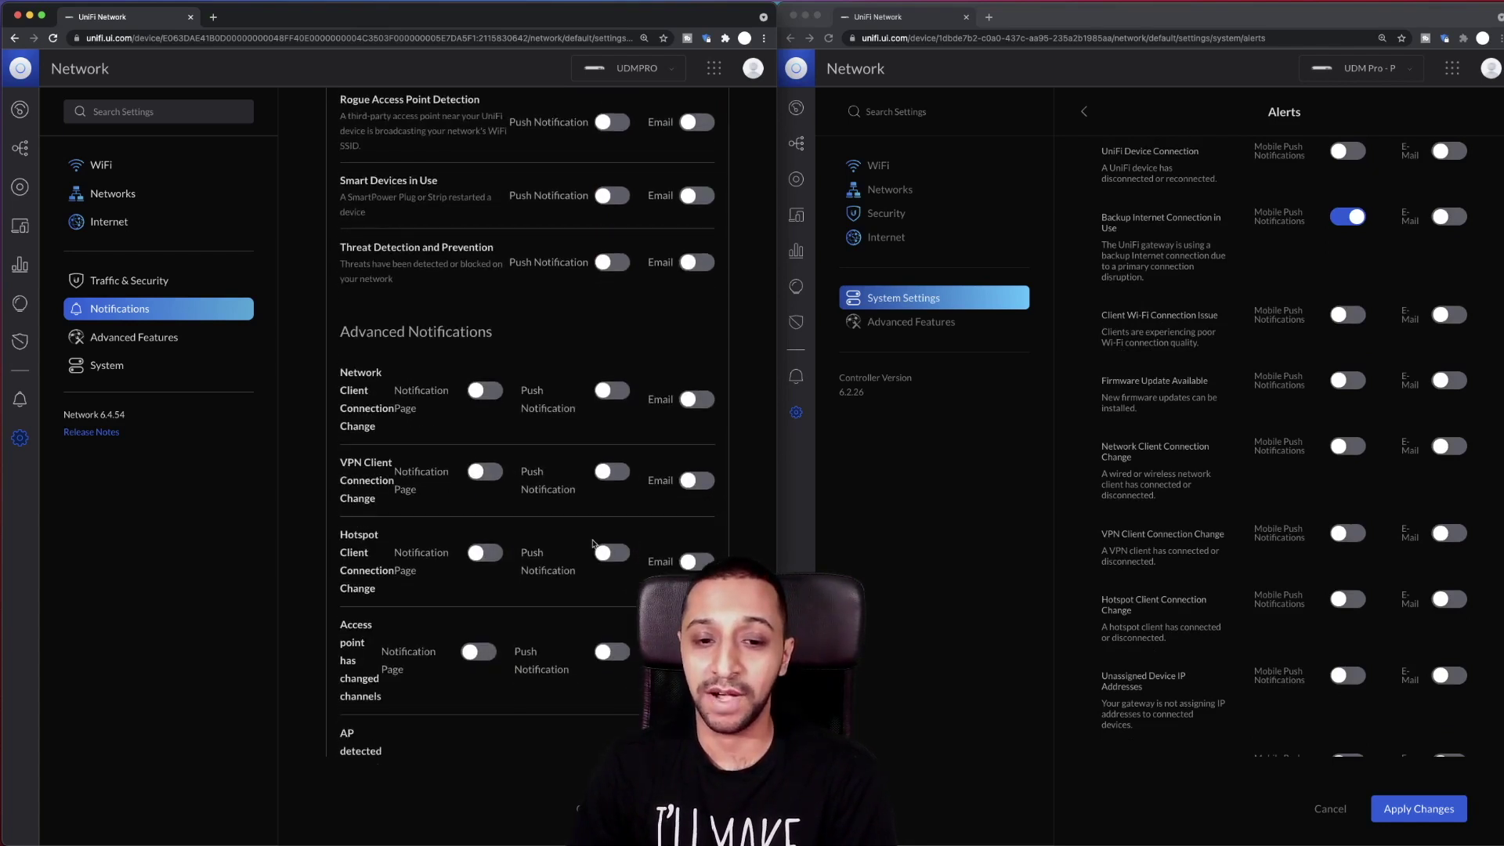
{"action": "scroll", "coordinate": [1173, 423], "scroll_direction": "down", "scroll_amount": 4}
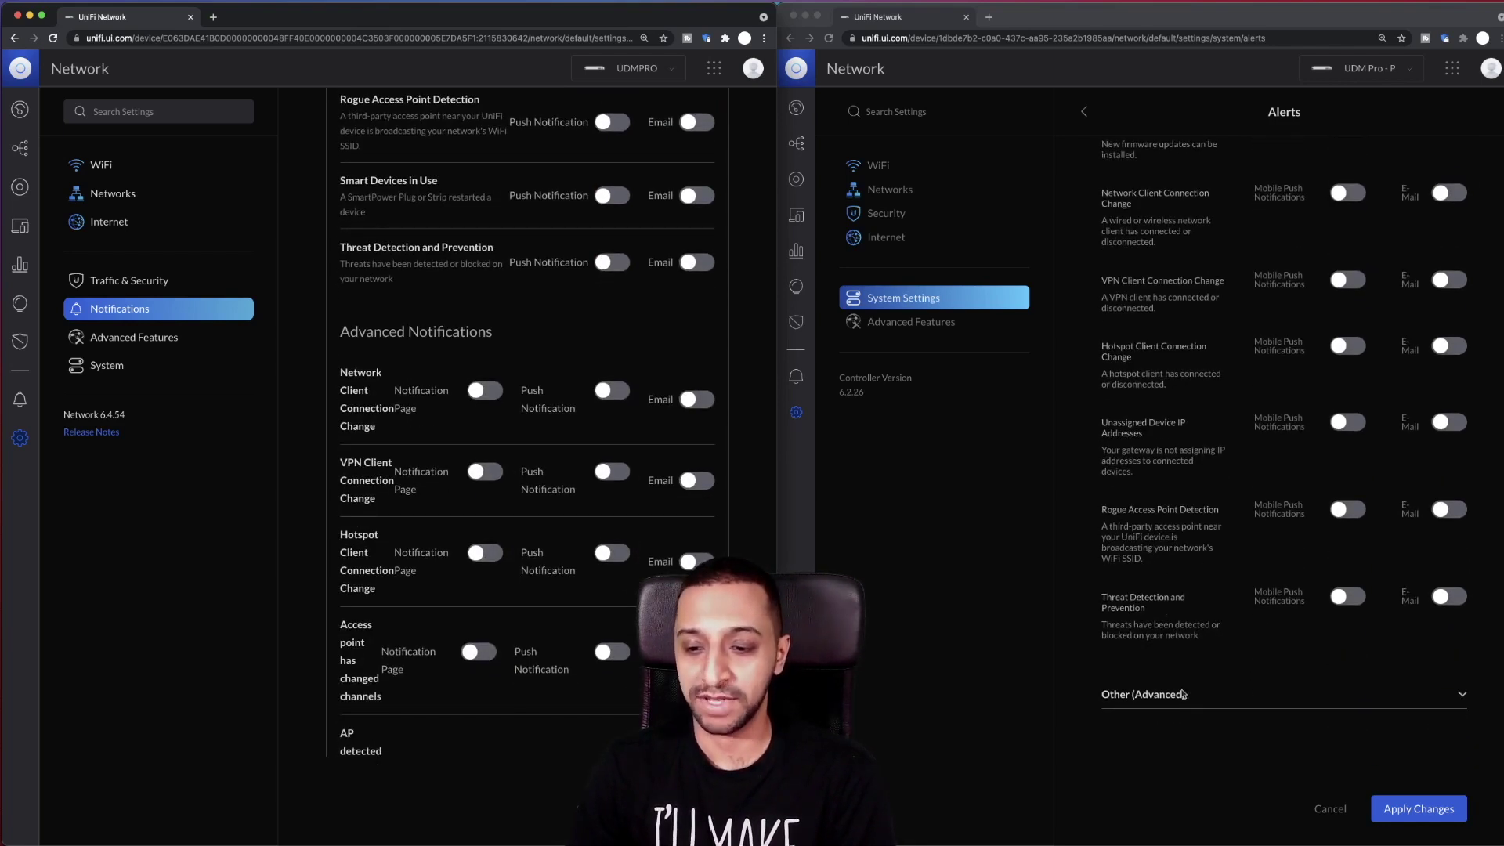
- Expand the Other (Advanced) alert toggles on the 6.2.26 Alerts page
{"action": "left_click", "coordinate": [1214, 705]}
{"action": "left_click", "coordinate": [1213, 693]}
{"action": "scroll", "coordinate": [1212, 692], "scroll_direction": "down", "scroll_amount": 6}
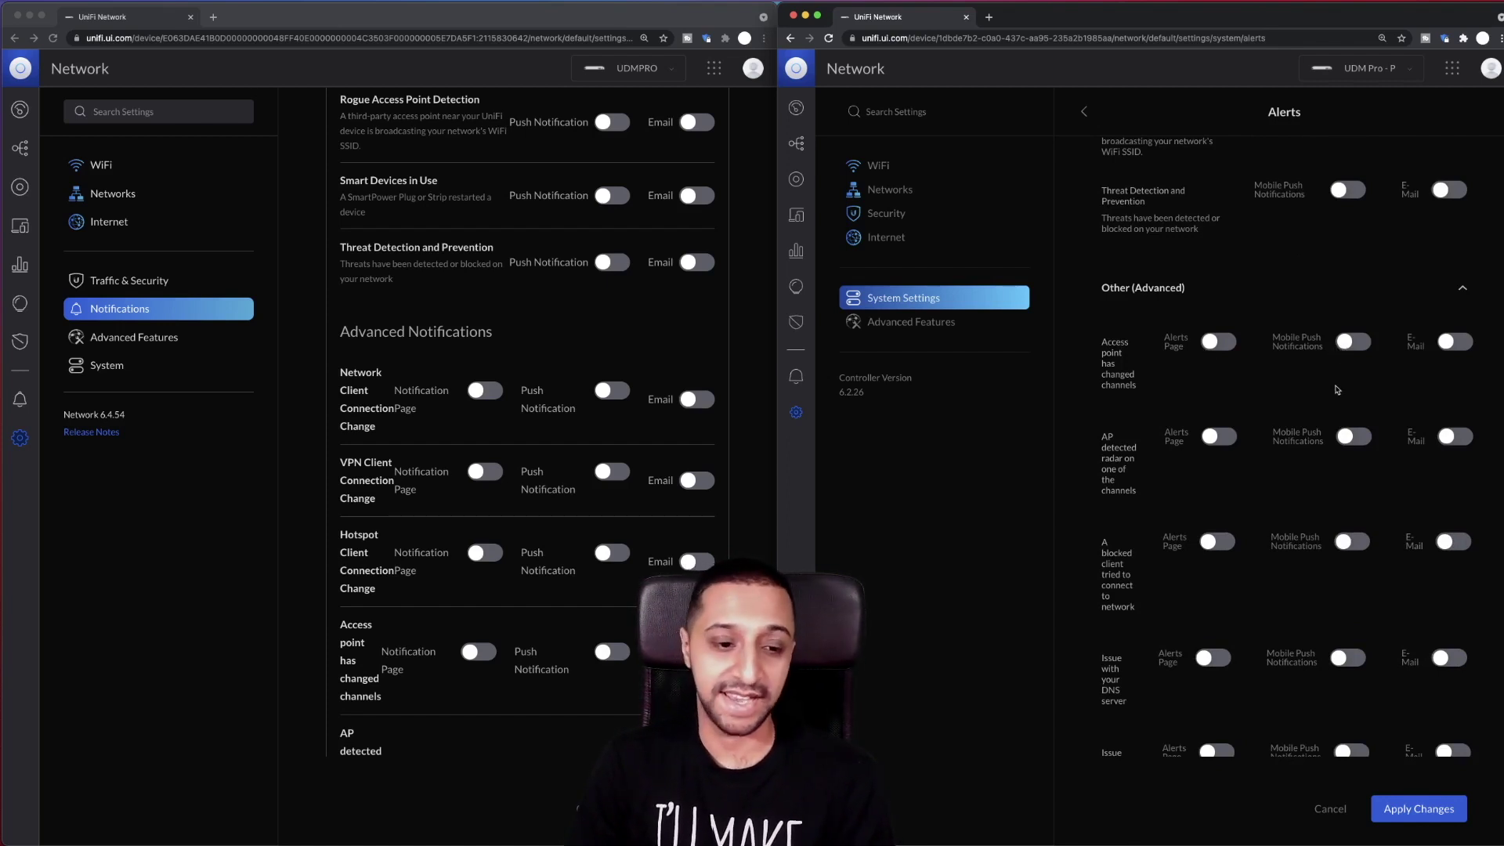
{"action": "scroll", "coordinate": [1347, 465], "scroll_direction": "down", "scroll_amount": 3}
{"action": "scroll", "coordinate": [526, 423], "scroll_direction": "down", "scroll_amount": 1}
{"action": "scroll", "coordinate": [526, 422], "scroll_direction": "down", "scroll_amount": 6}
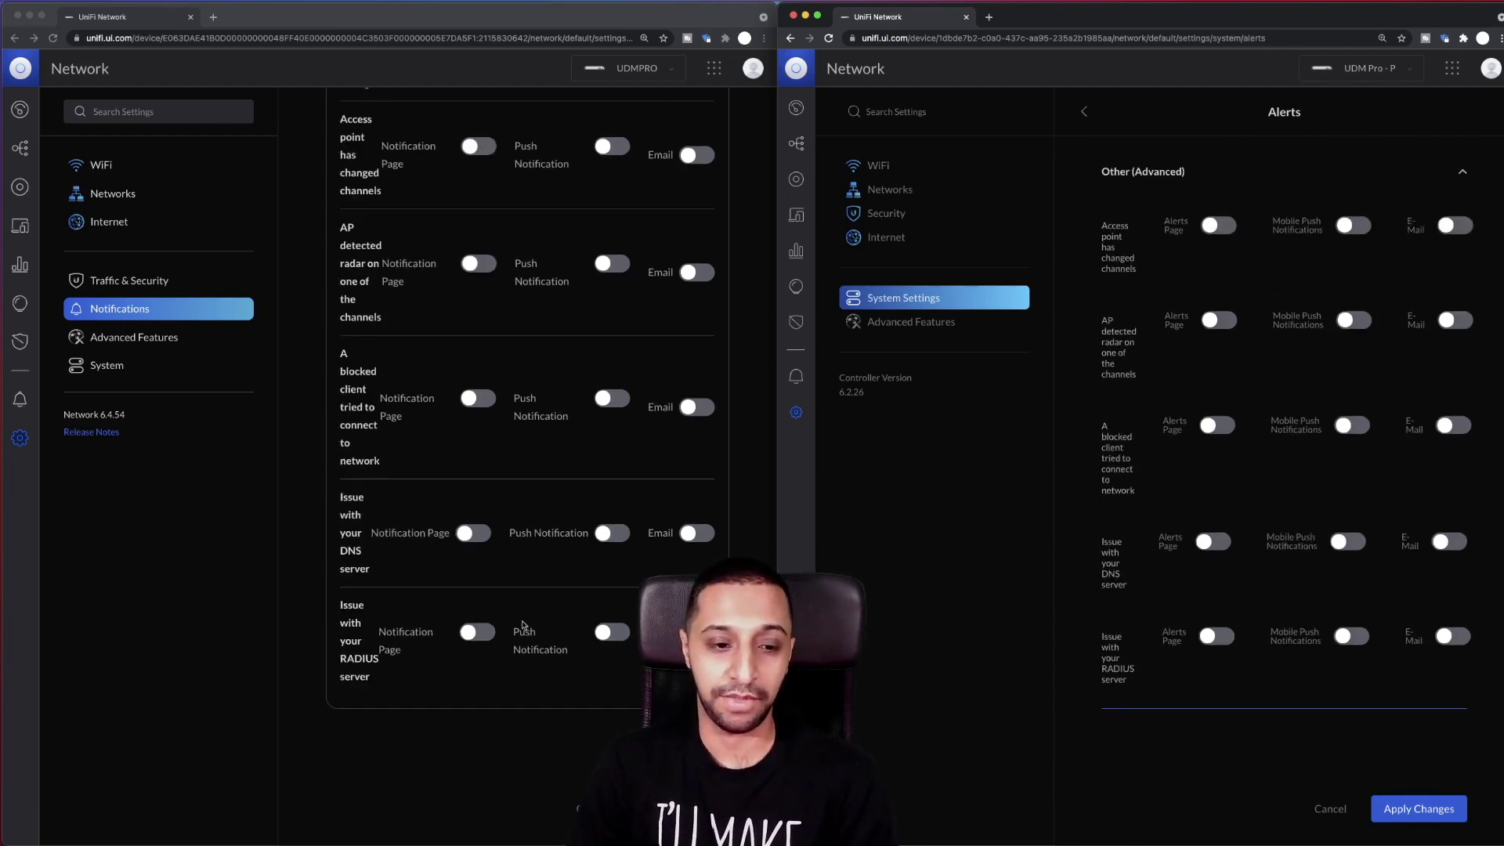
- Scroll up to view both UniFi OS home pages listing Network 6.4.54 and 6.2.26
{"action": "scroll", "coordinate": [526, 423], "scroll_direction": "up", "scroll_amount": 10}
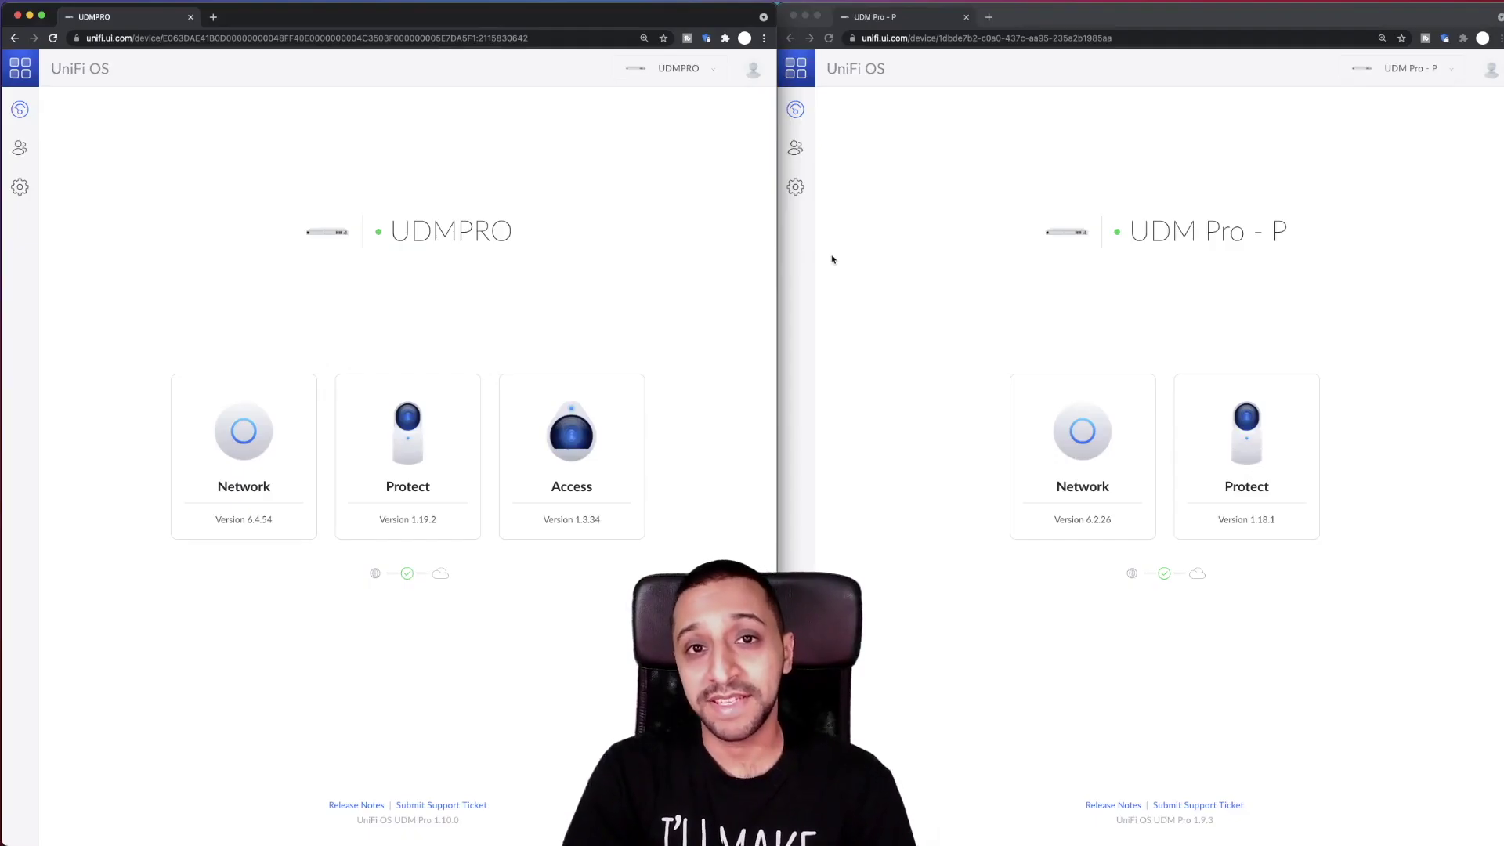